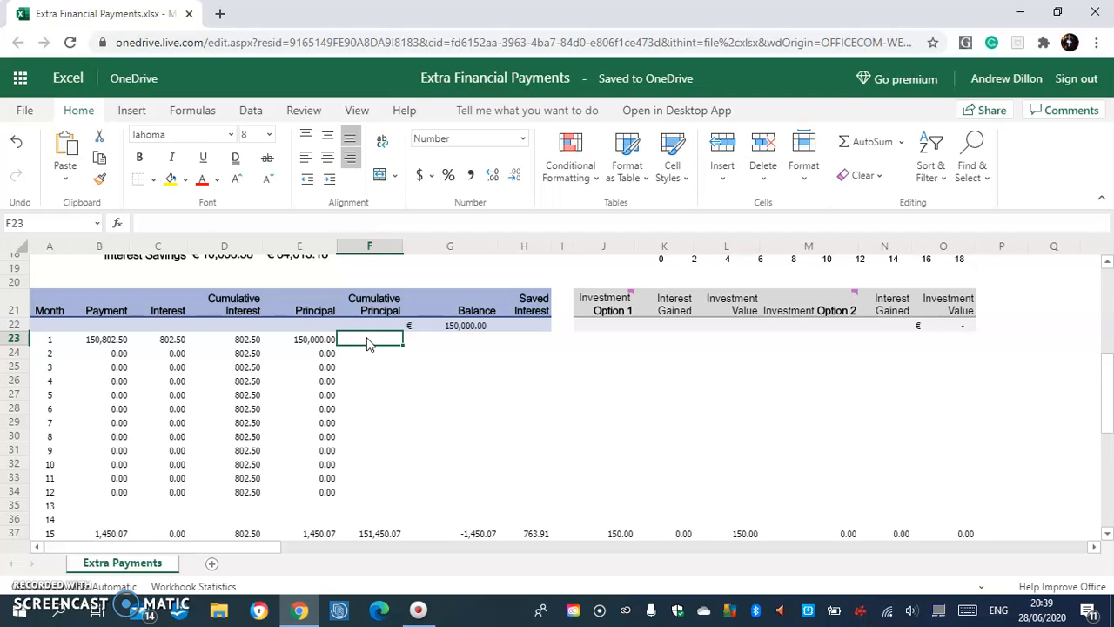
Step: Enter =IF($A23>$D$13,"",SUM(E$23:E23)) in Cumulative Principal cell F23 and fill it down to F34
key(Caps_Lock)
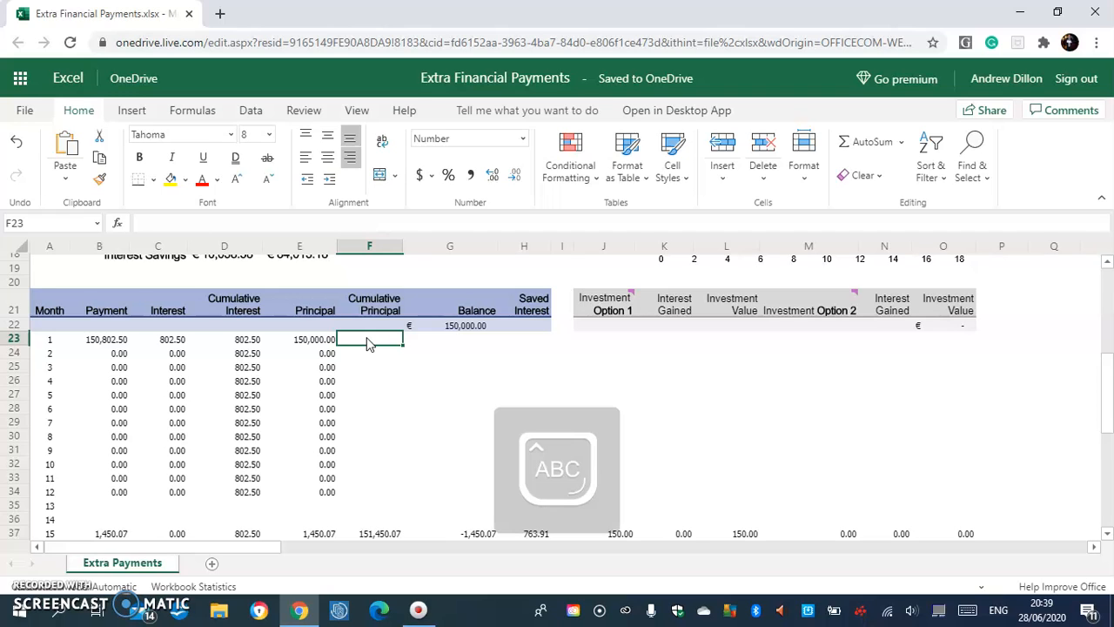
text(=I)
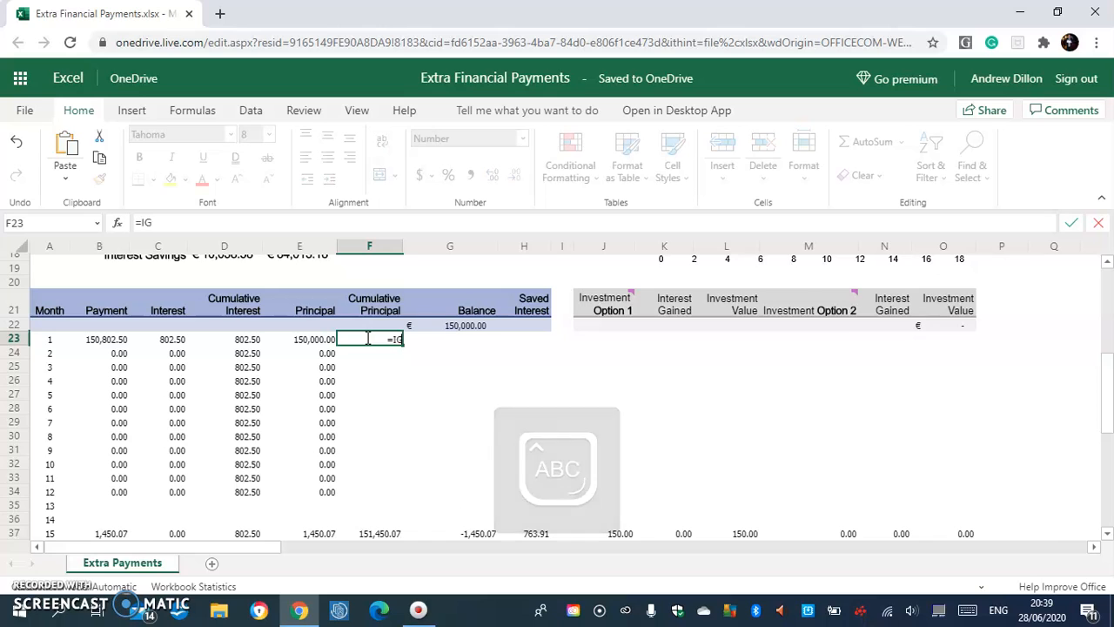
text(F()
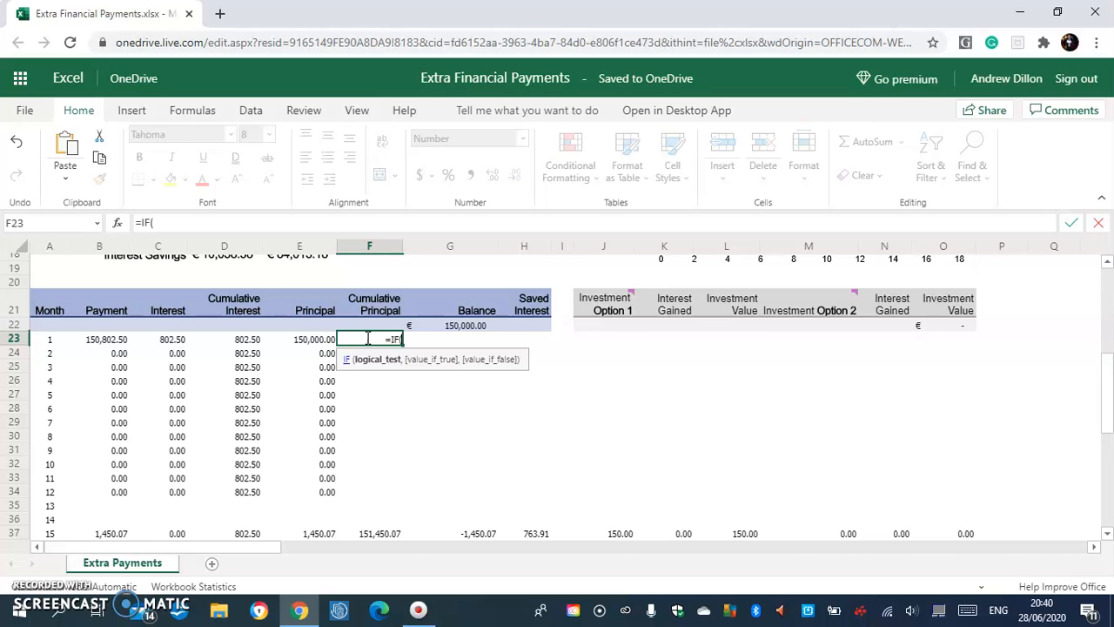
text($A23)
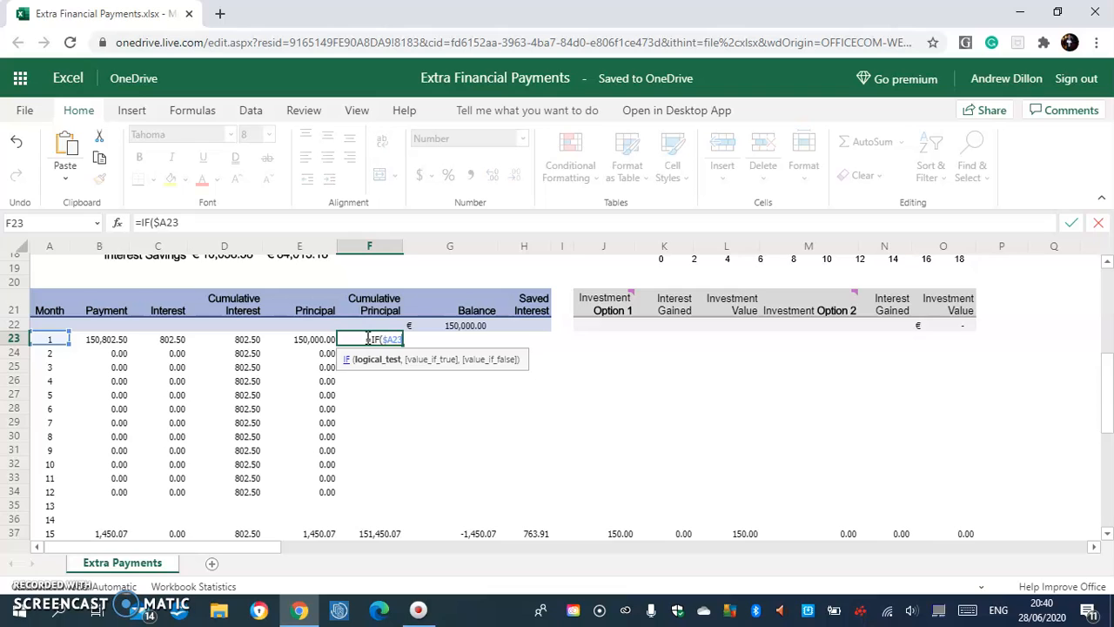
text(>$D$13)
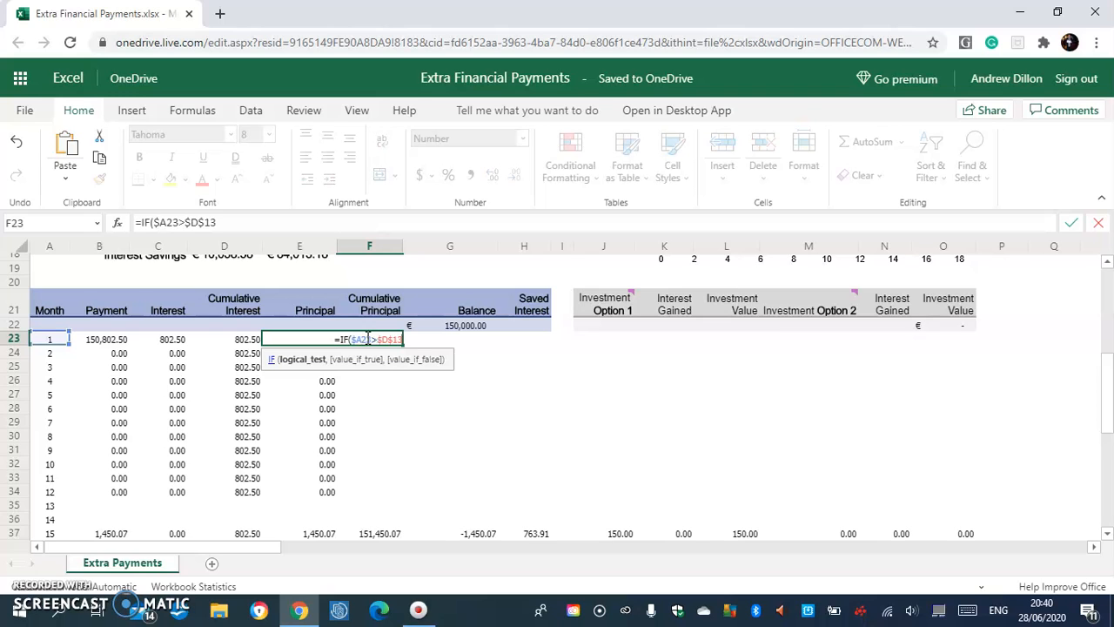
text(,"",SUM)
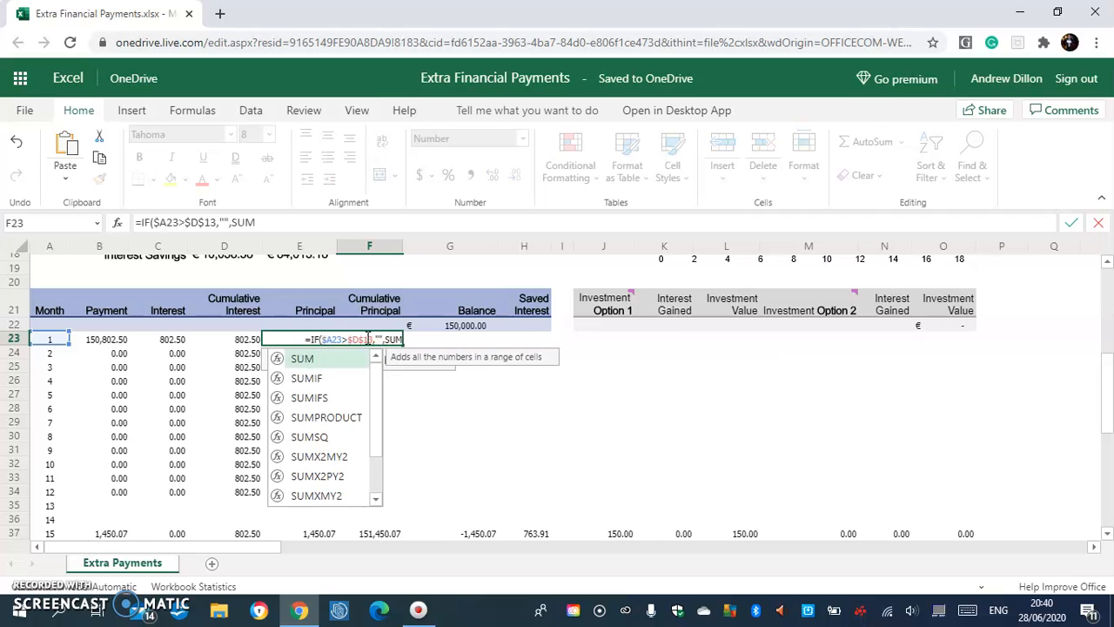
text(()
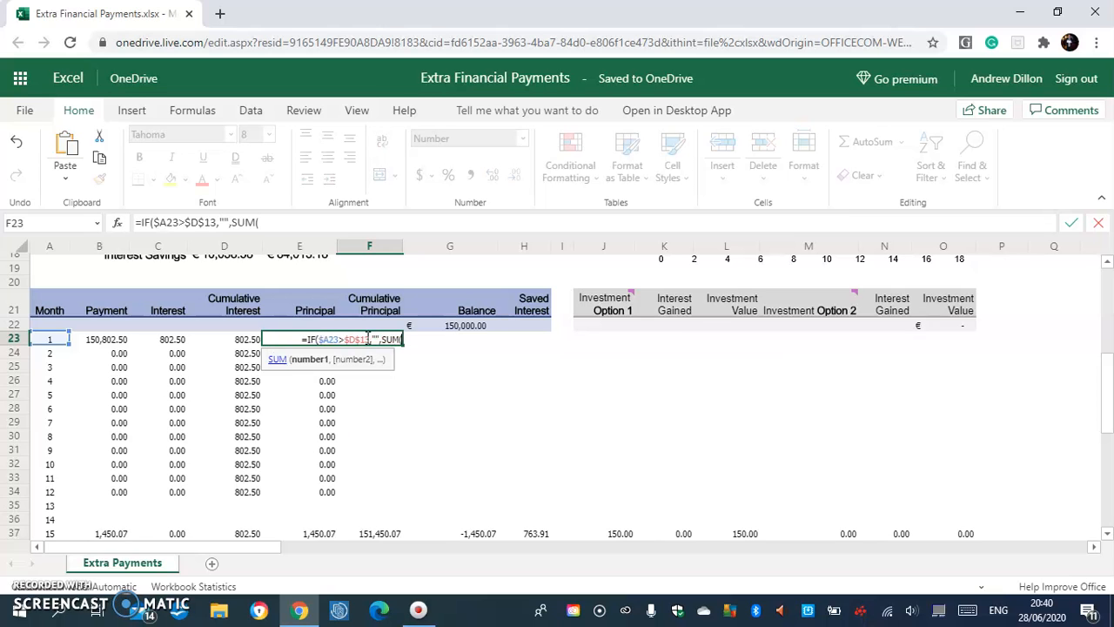
text(E$)
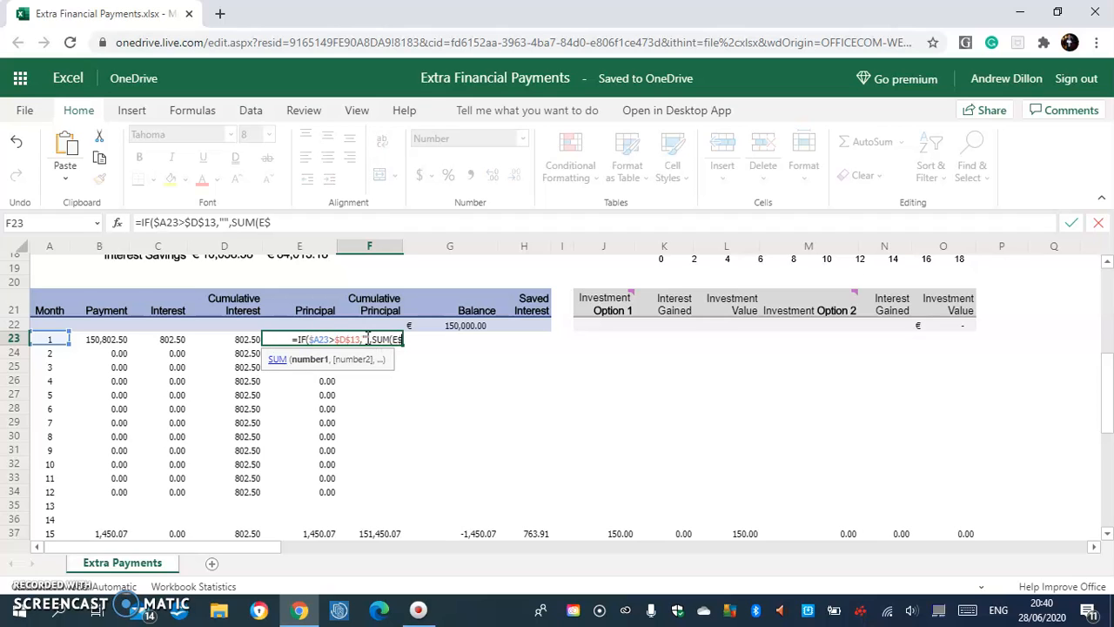
text(23:E23)
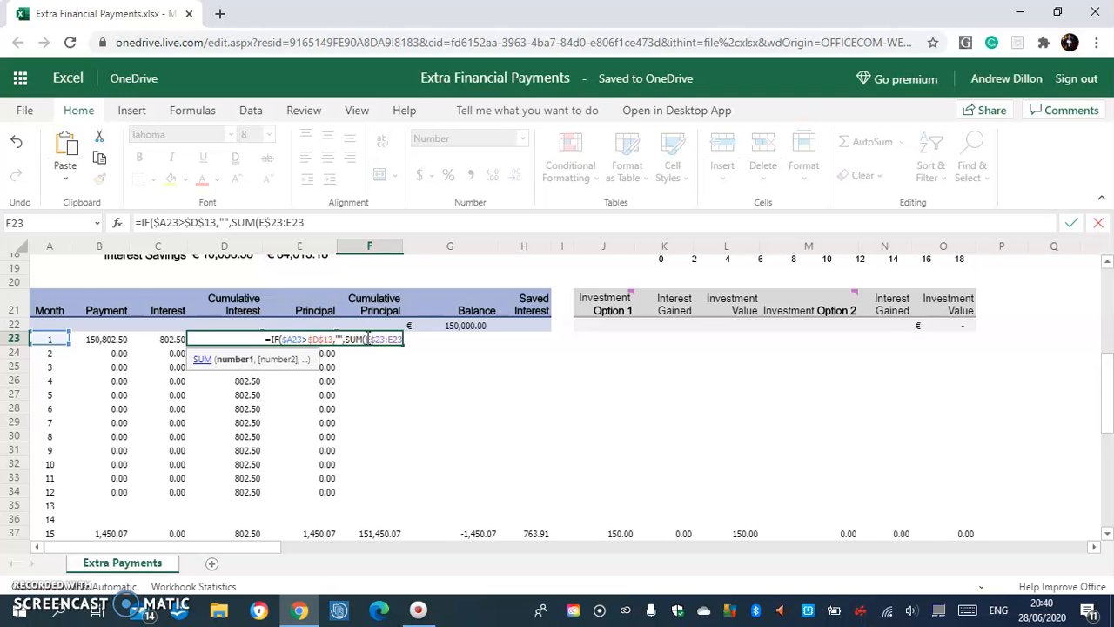
text()))
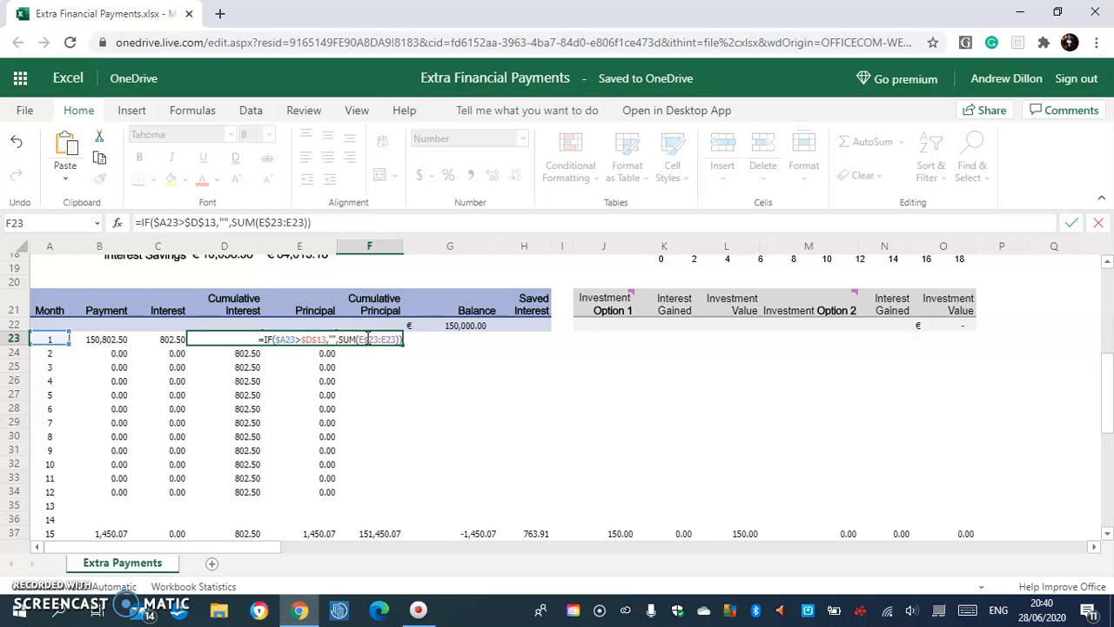
key(Return)
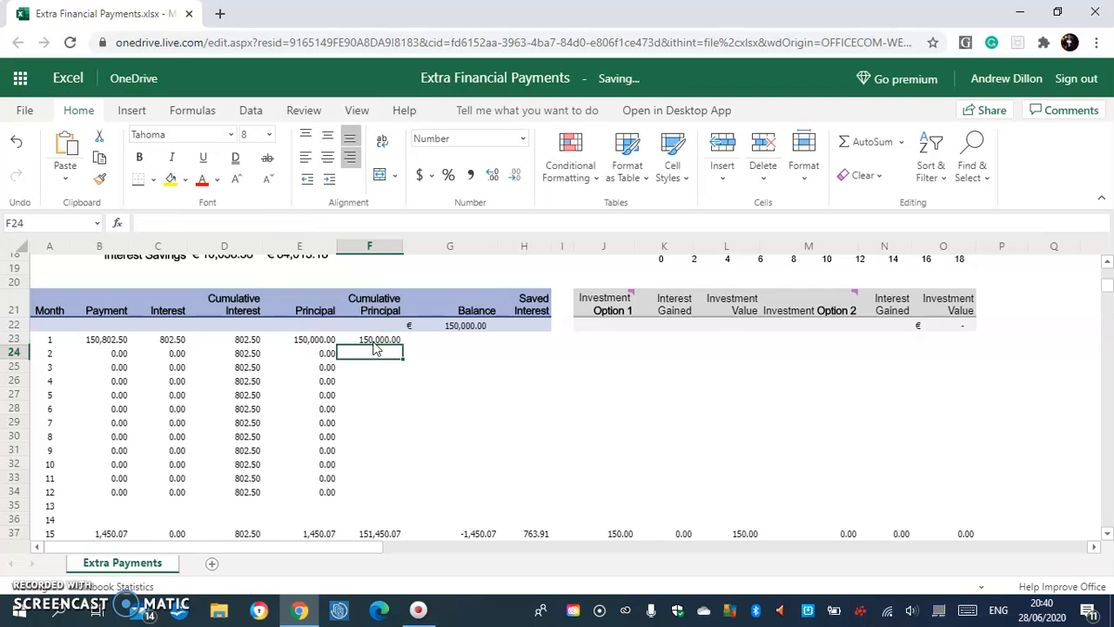
click(369, 340)
drag(403, 344, 393, 493)
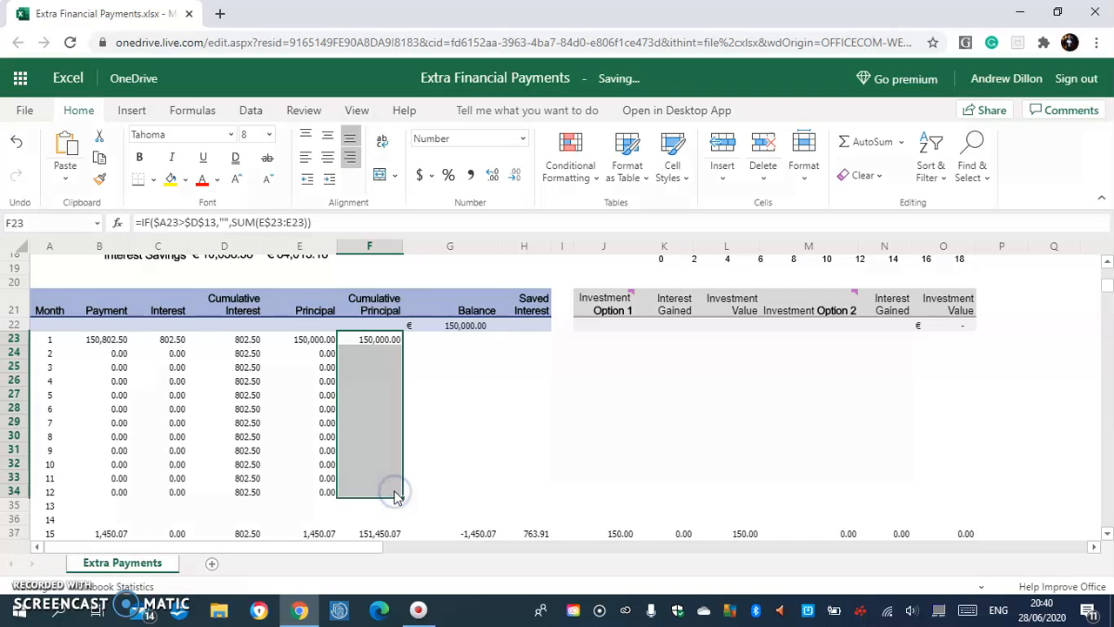
Step: Extend the month 12 formulas in columns B through F, Payment to Cumulative Principal, down to row 36
click(116, 493)
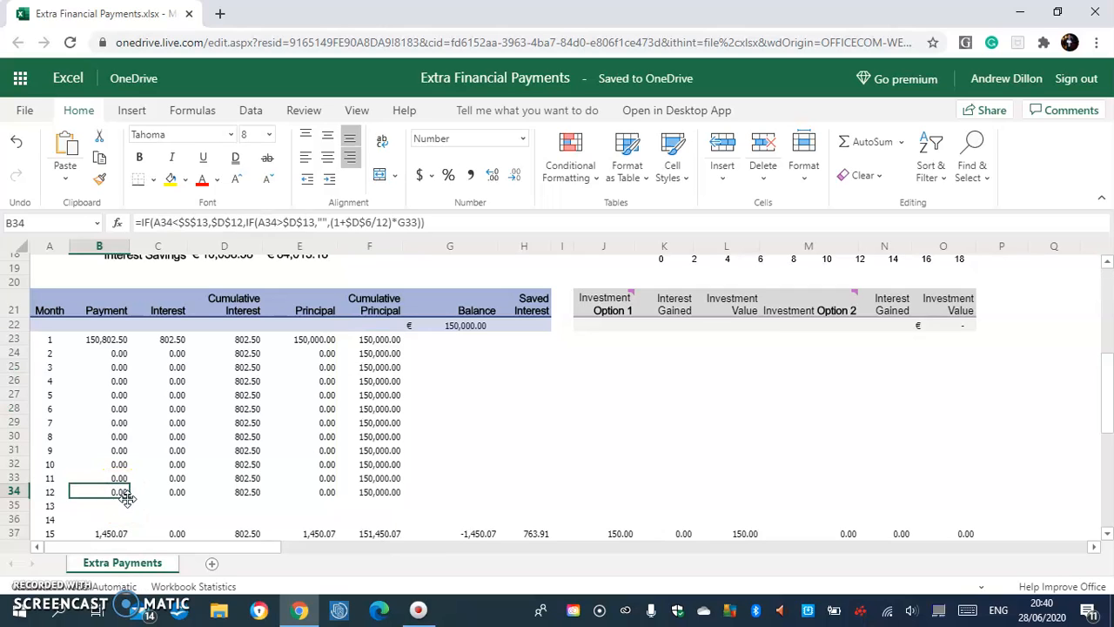
drag(126, 496, 126, 520)
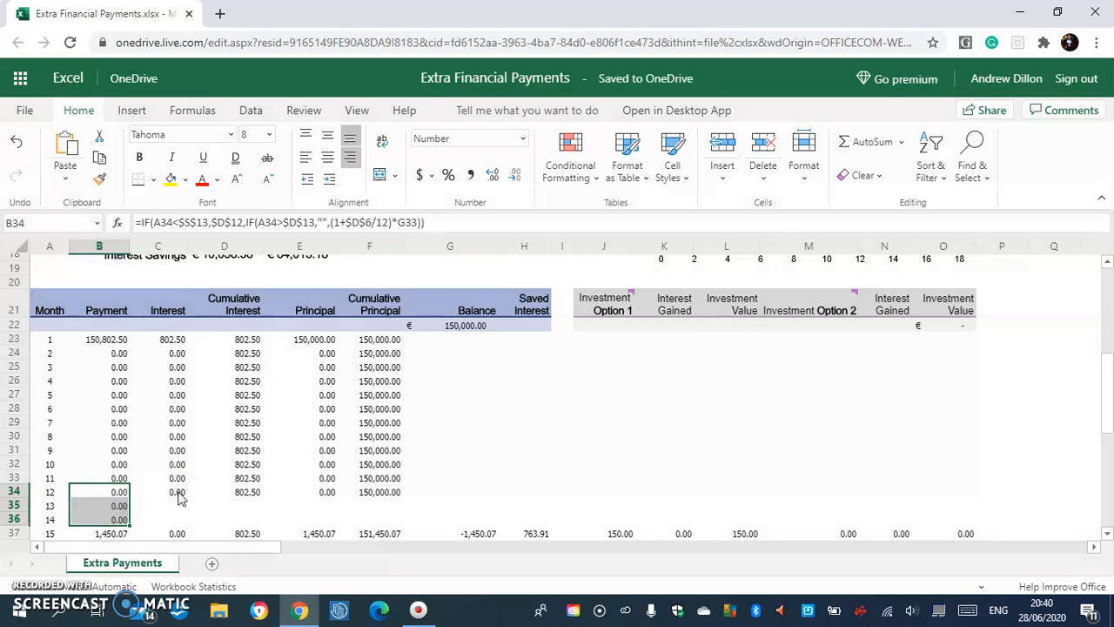
click(176, 493)
drag(188, 520, 178, 523)
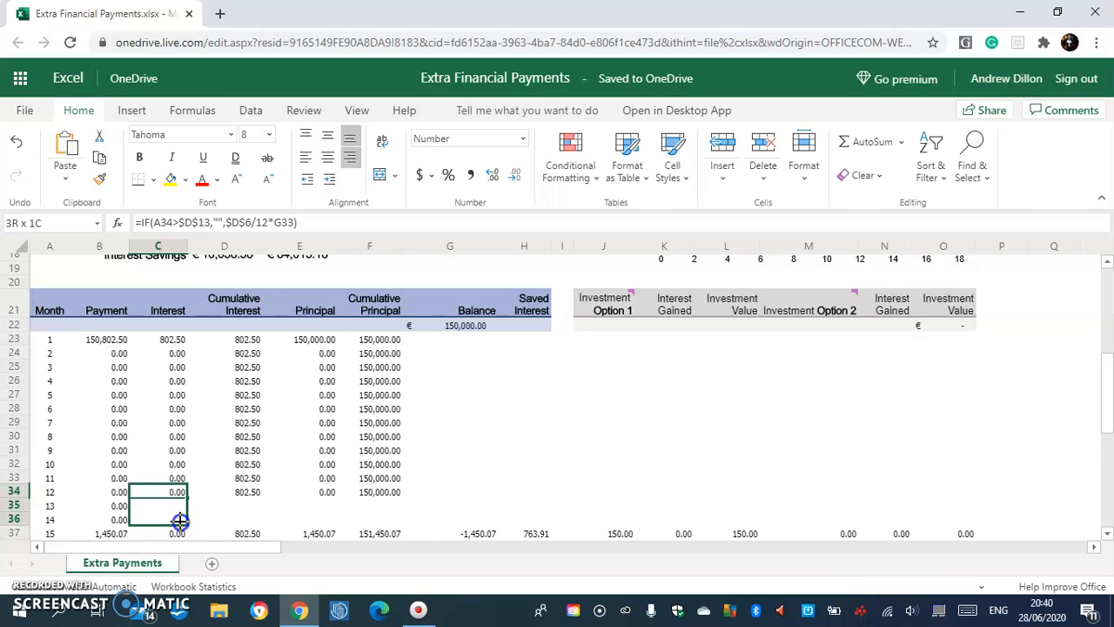
click(251, 493)
drag(262, 497, 262, 520)
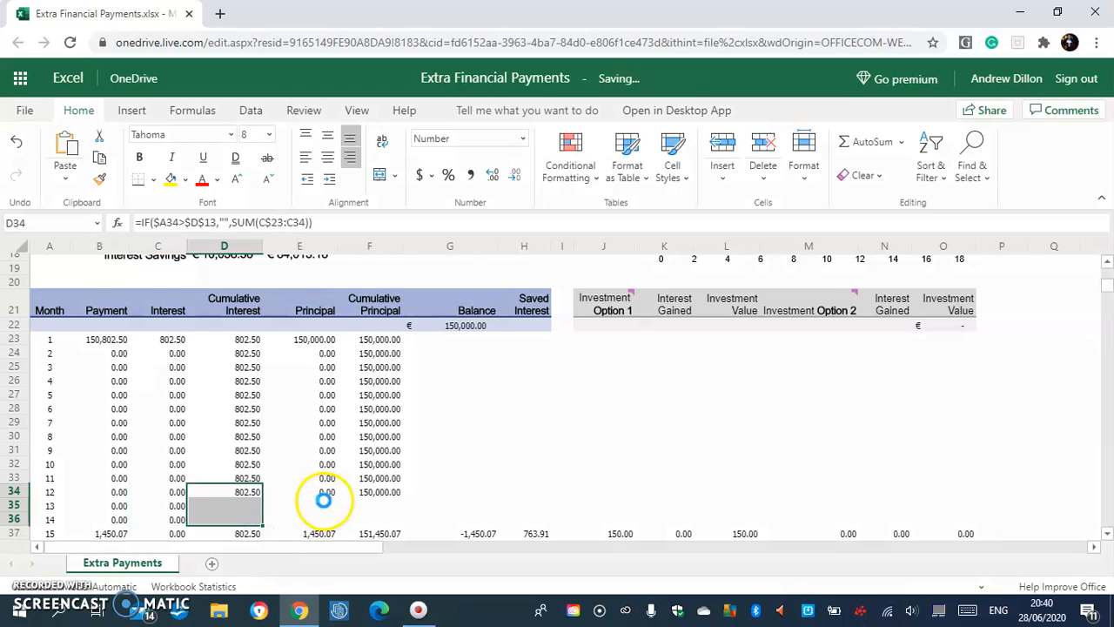
click(327, 496)
drag(337, 498, 333, 522)
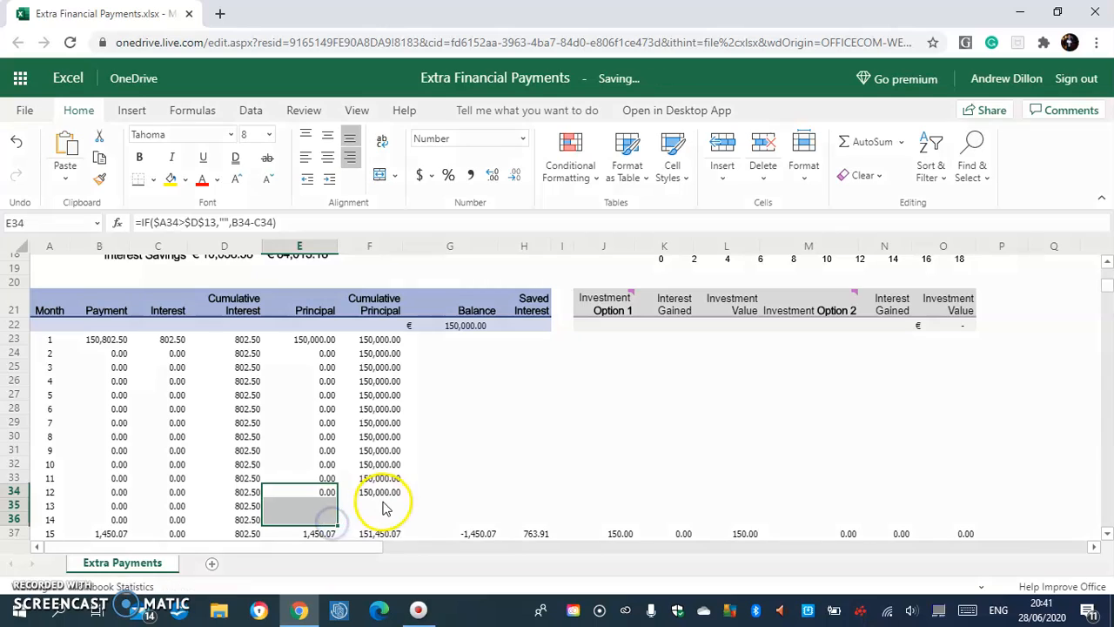
click(390, 492)
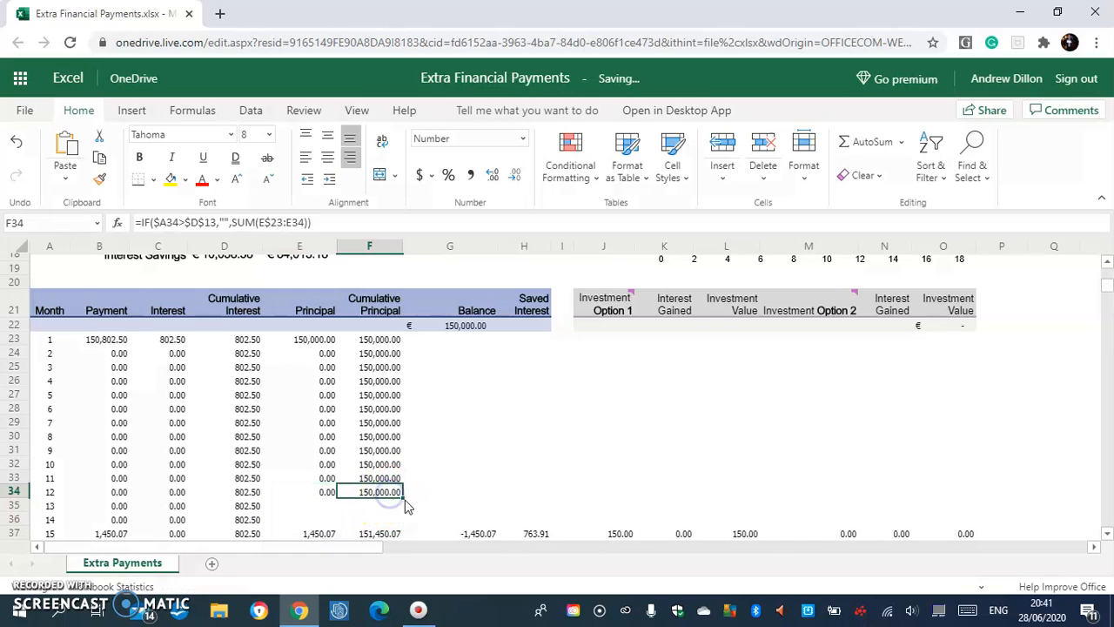
drag(397, 526, 397, 519)
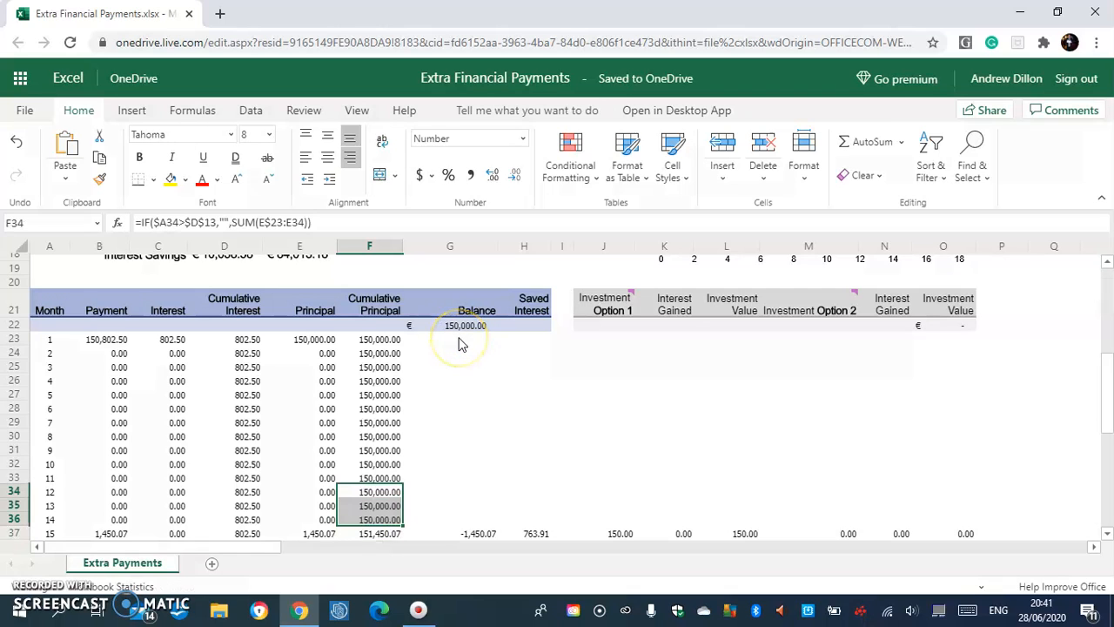
Step: Enter =IF(A23>$D$13,"",G22-E23) in Balance cell G23 and fill it down to G36
click(461, 344)
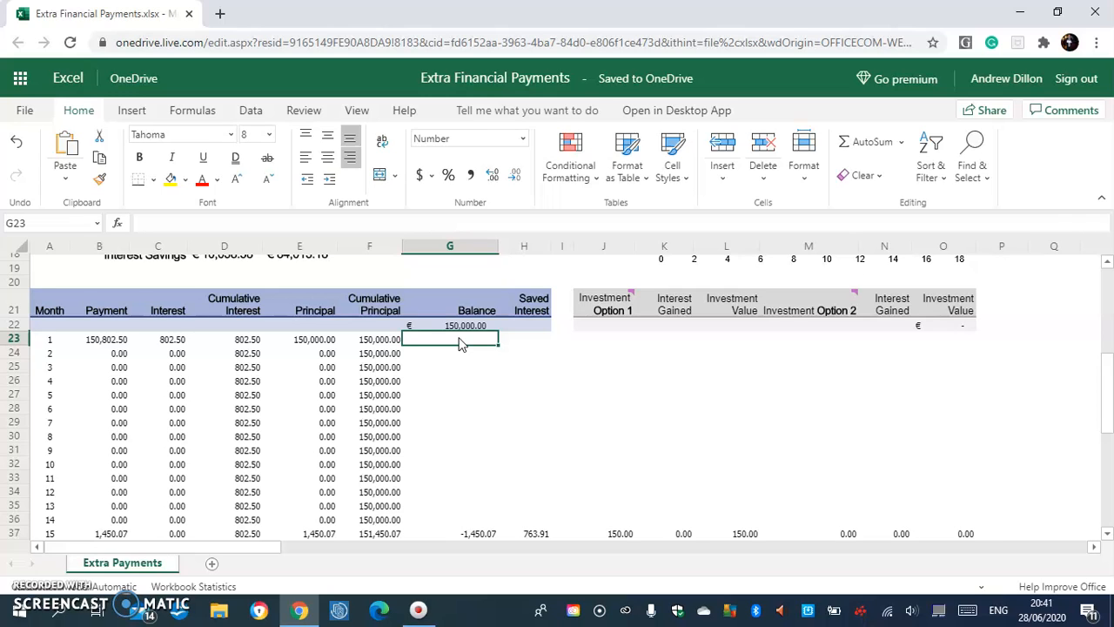
text(=IF)
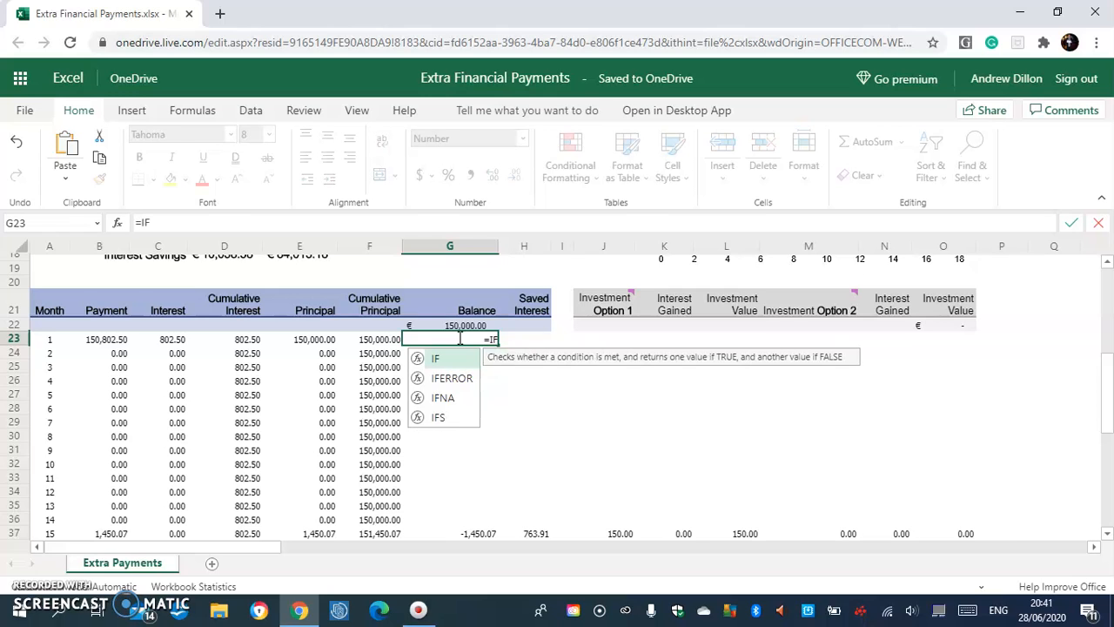
text((A)
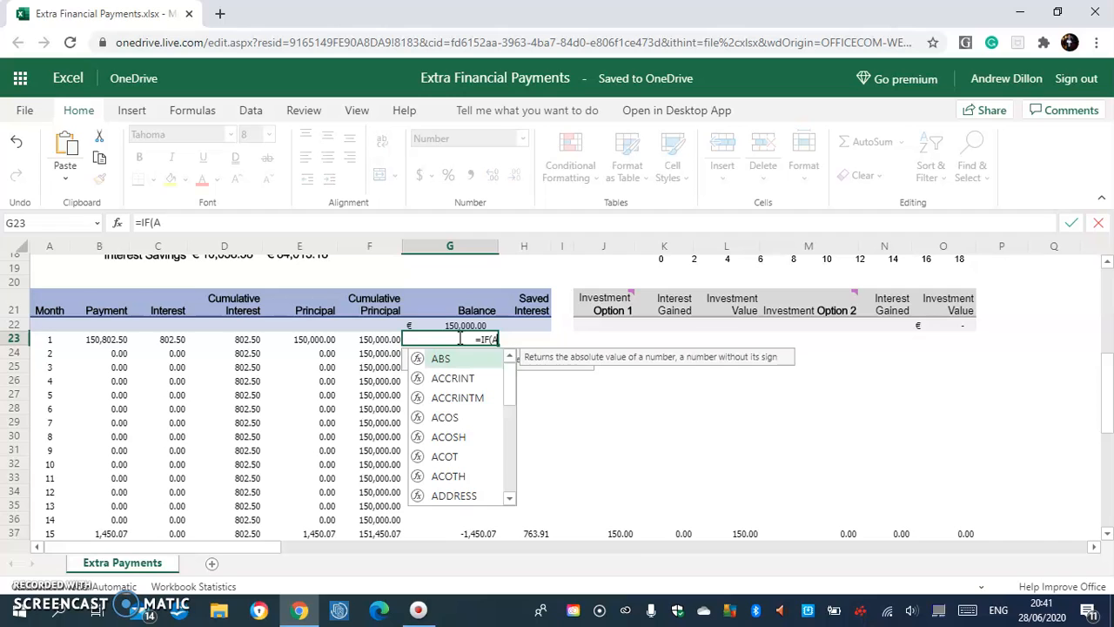
text(23>)
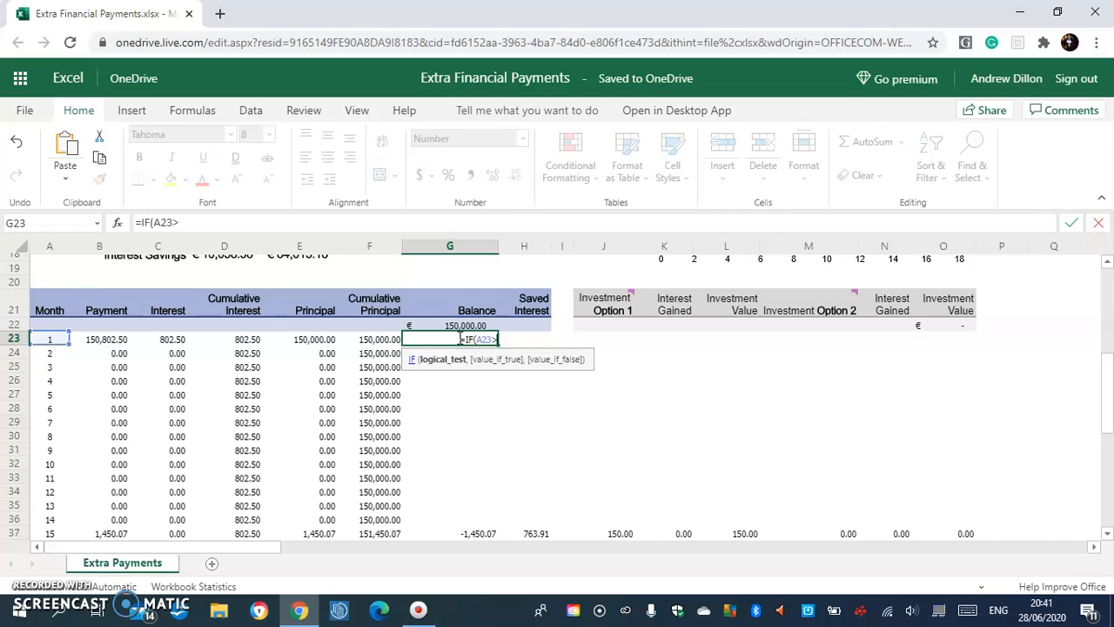
text($D$13,)
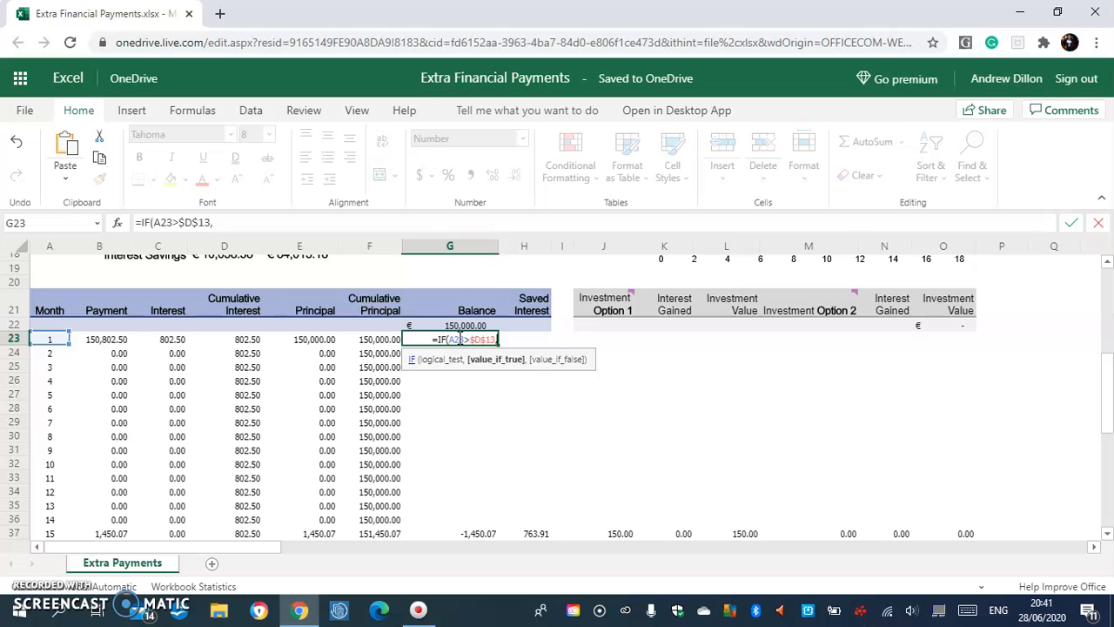
text("",)
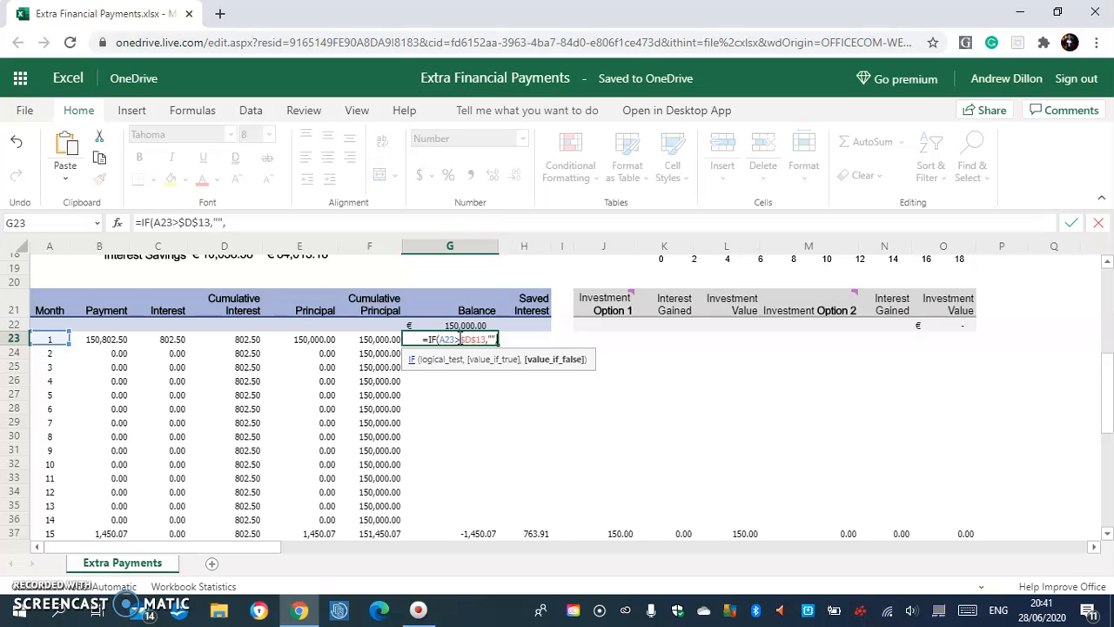
text(G22)
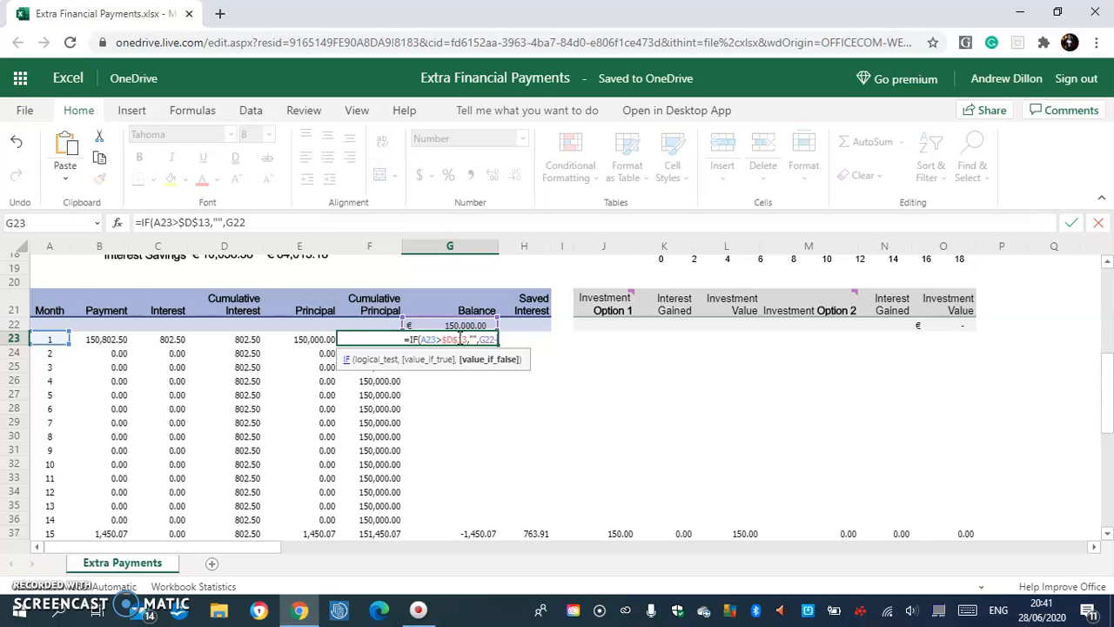
text(-E23)
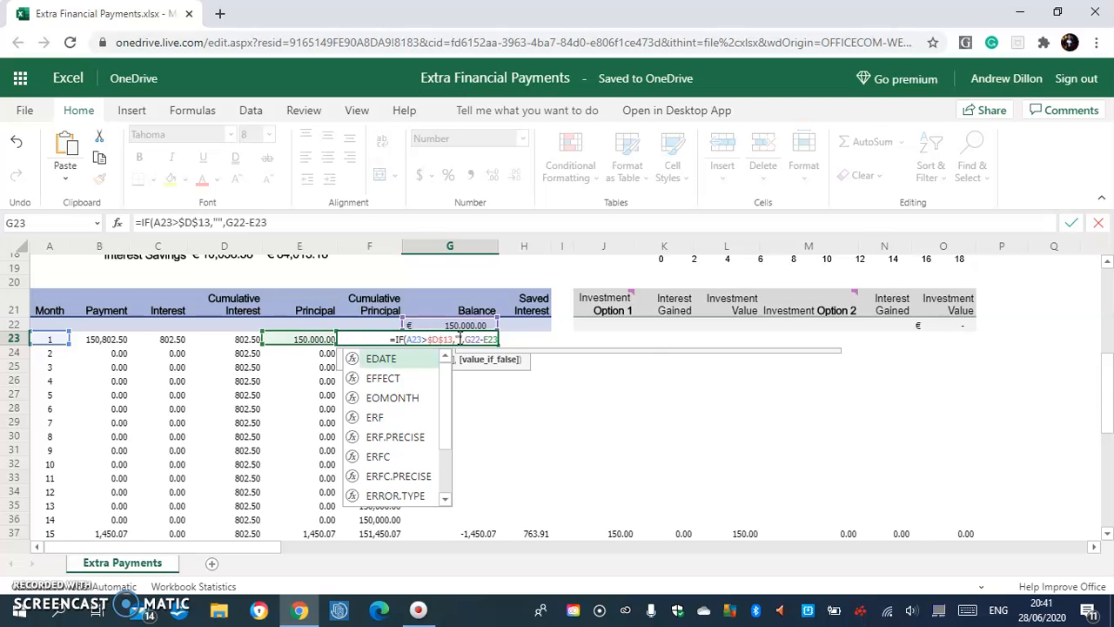
text())
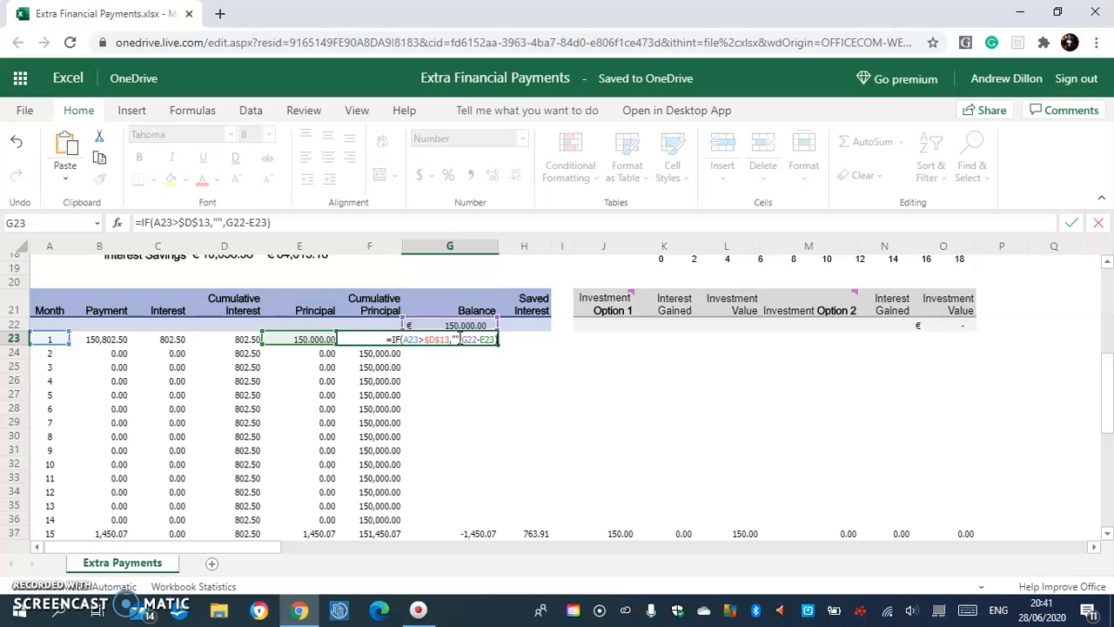
key(Return)
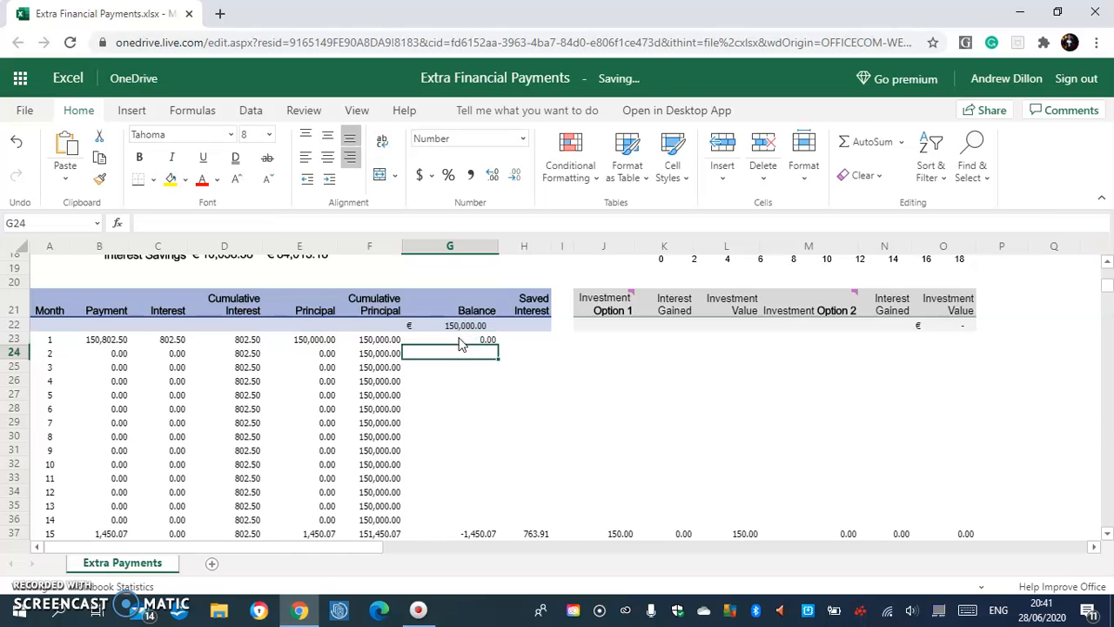
click(467, 340)
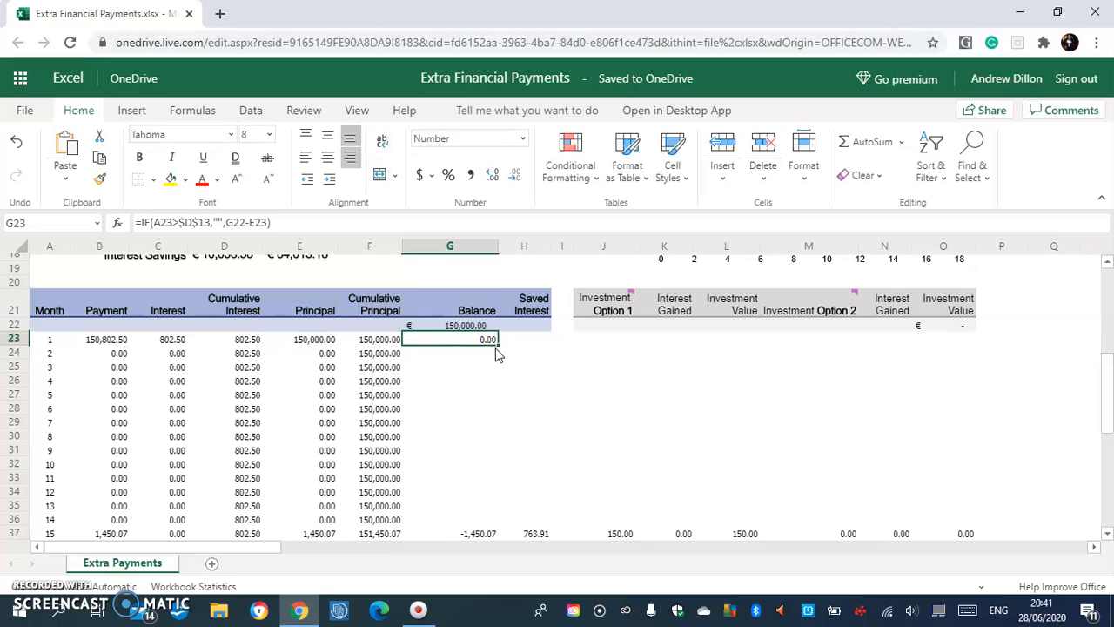
drag(496, 342, 485, 520)
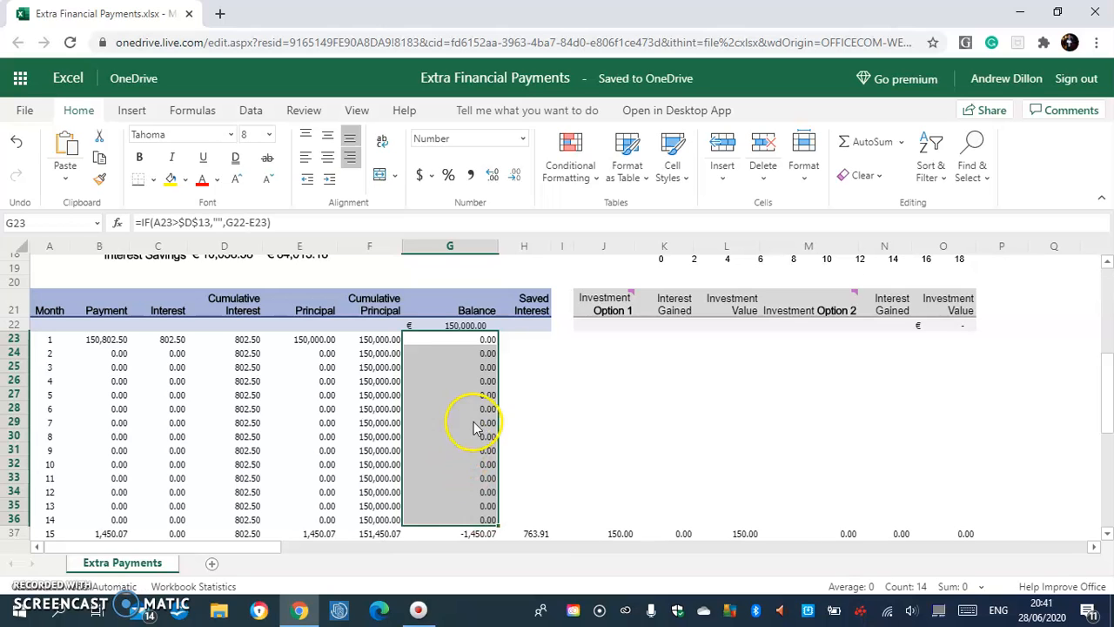
Step: Enter =IF(A23>12*$D$7,"",-IPMT($D$6/12,A23,$D$7*12,$D$5)-IF(A23>$D$13,0,C23)) in Saved Interest cell H23
click(488, 340)
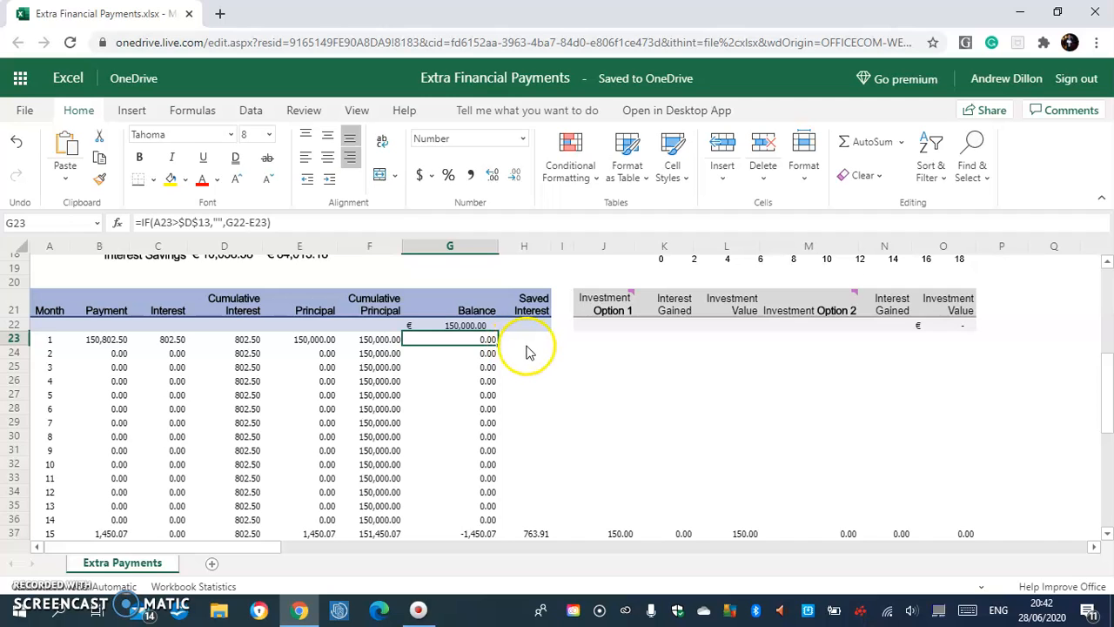
click(116, 340)
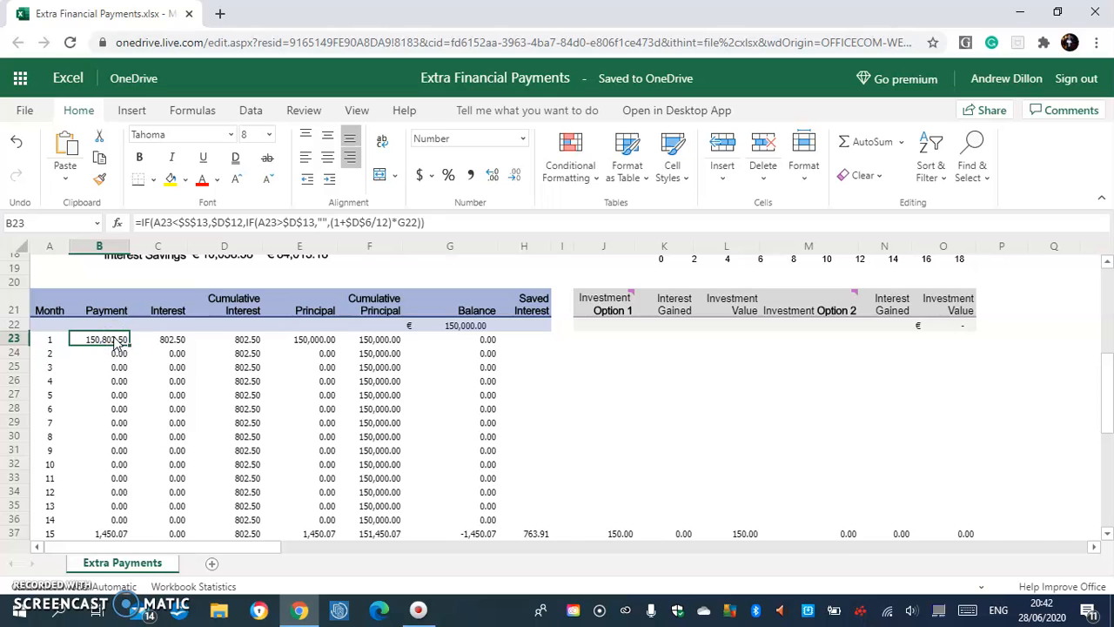
click(529, 342)
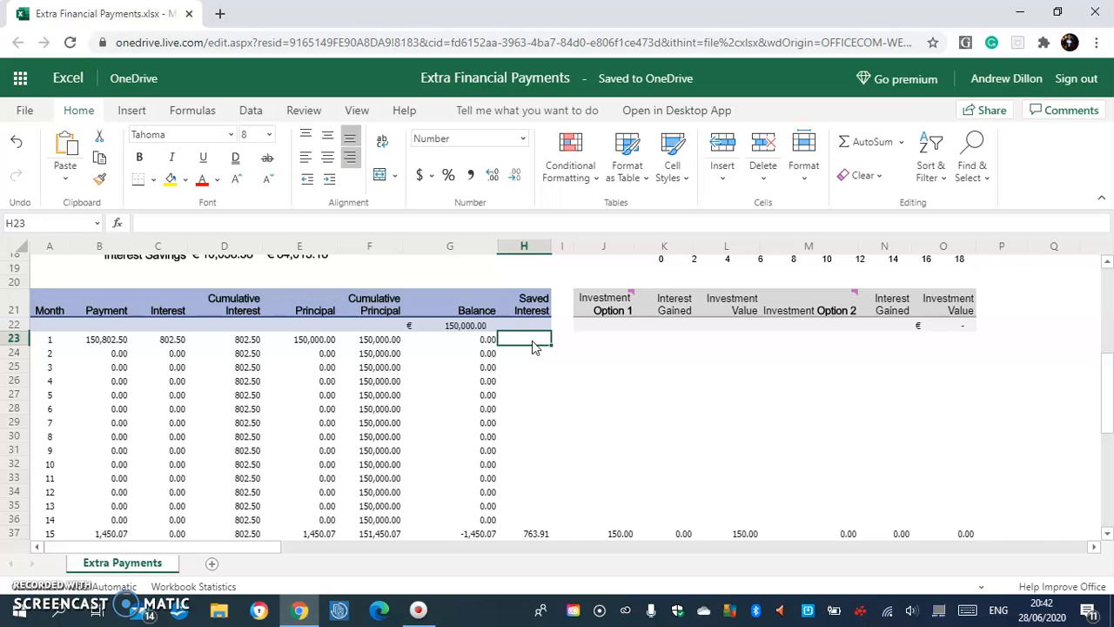
text(=)
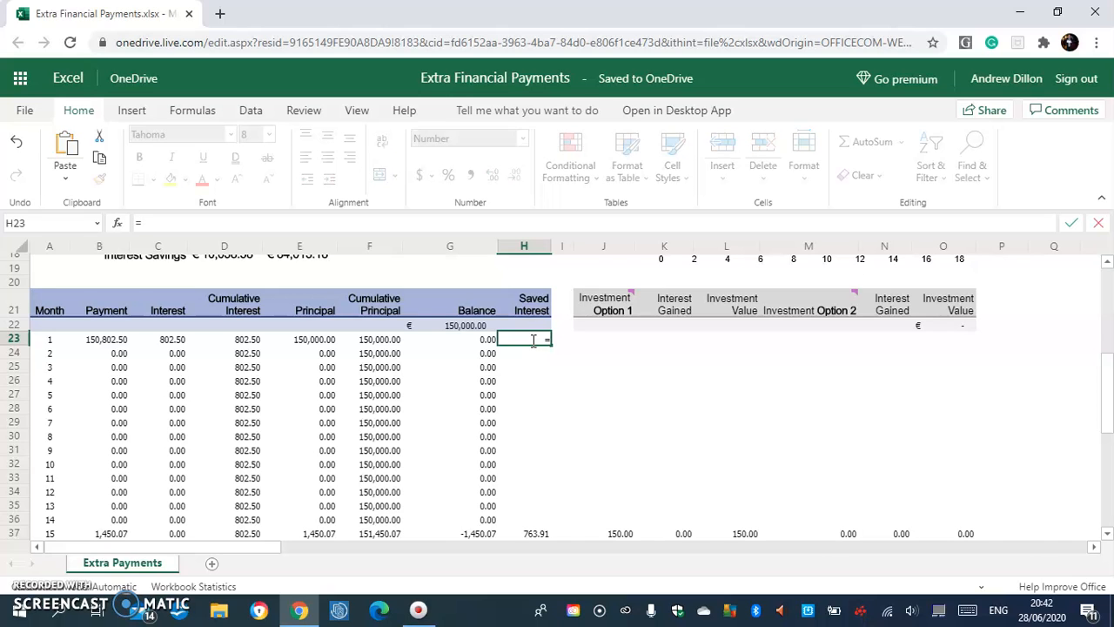
text(IF)
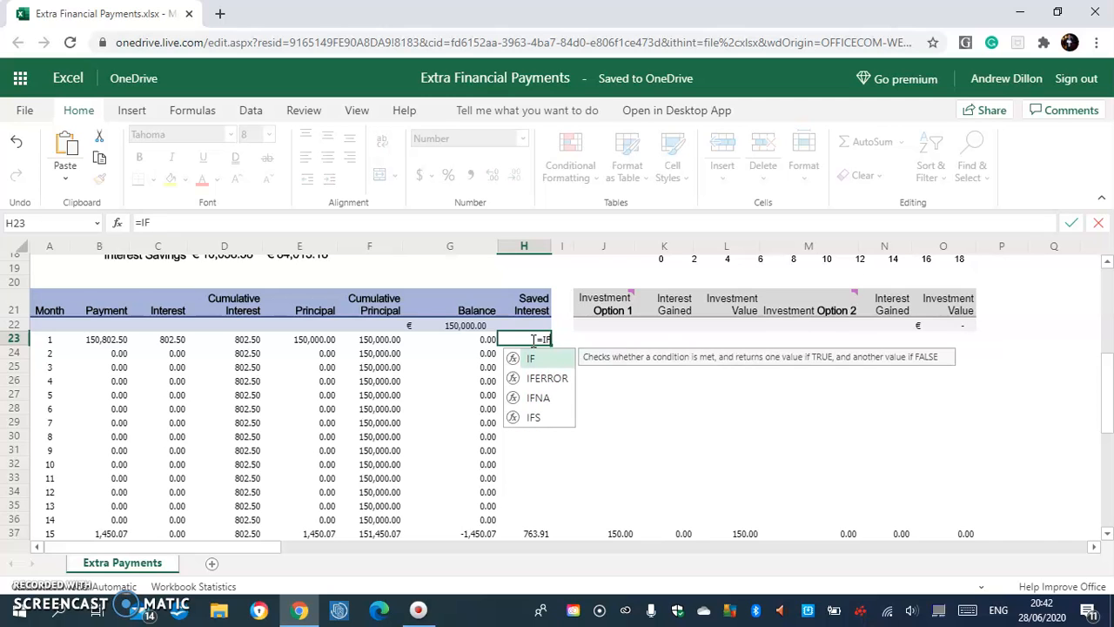
text((A23)
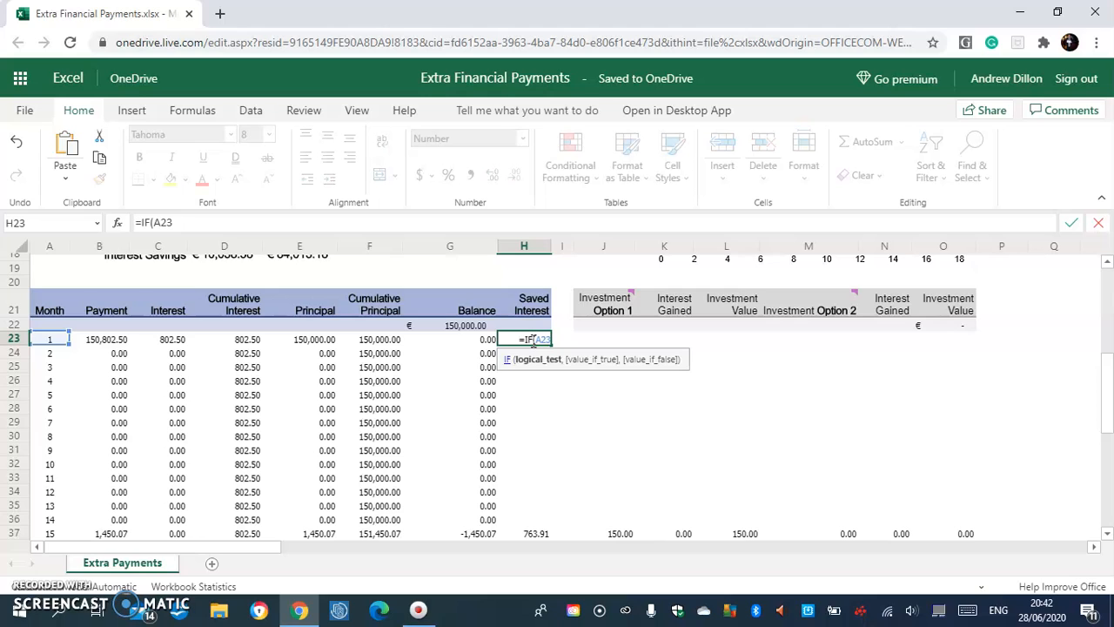
text(>12*)
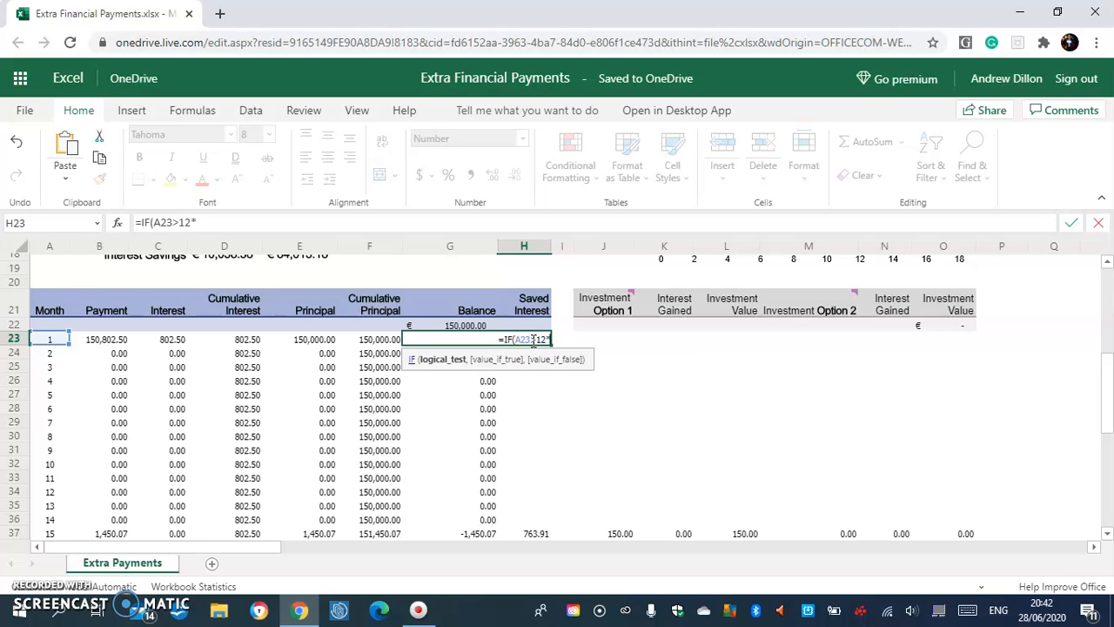
text($D$7,"",)
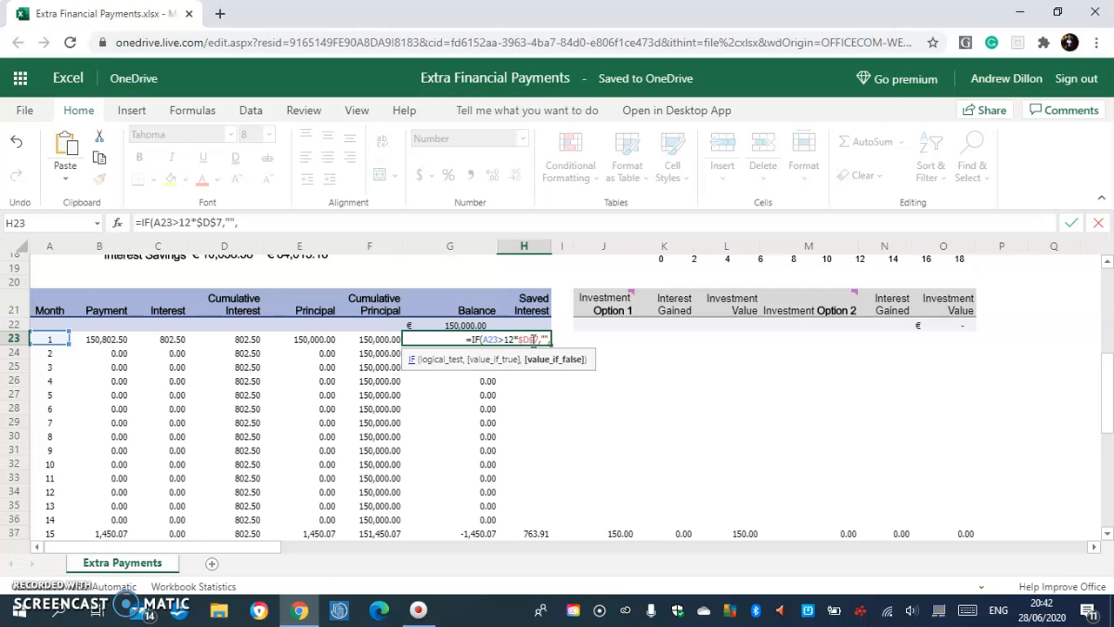
text(-IPM)
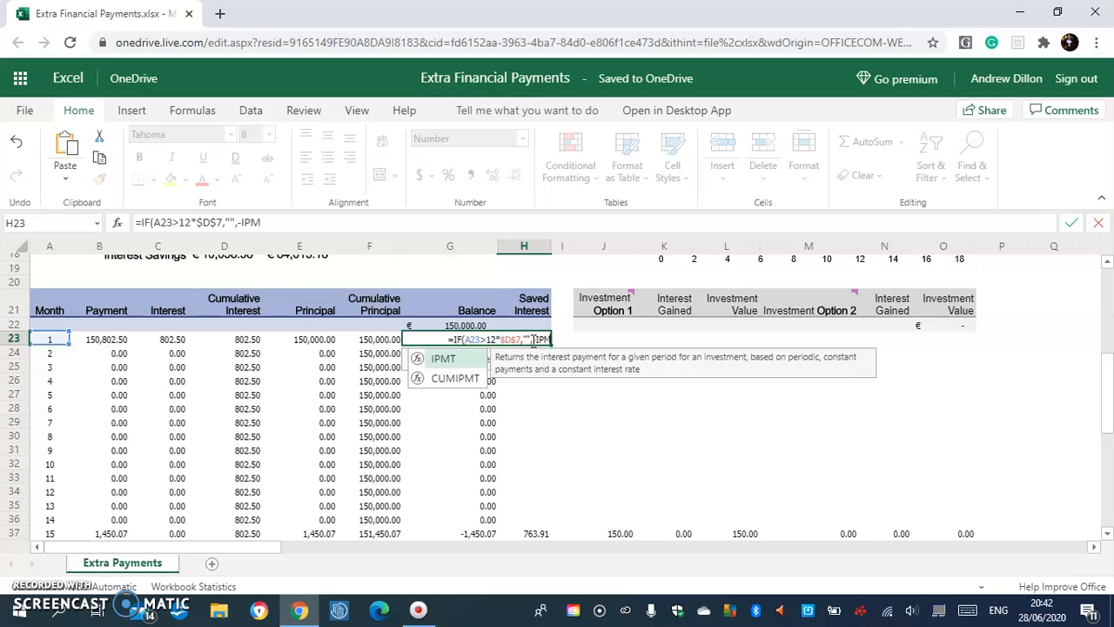
text(TC)
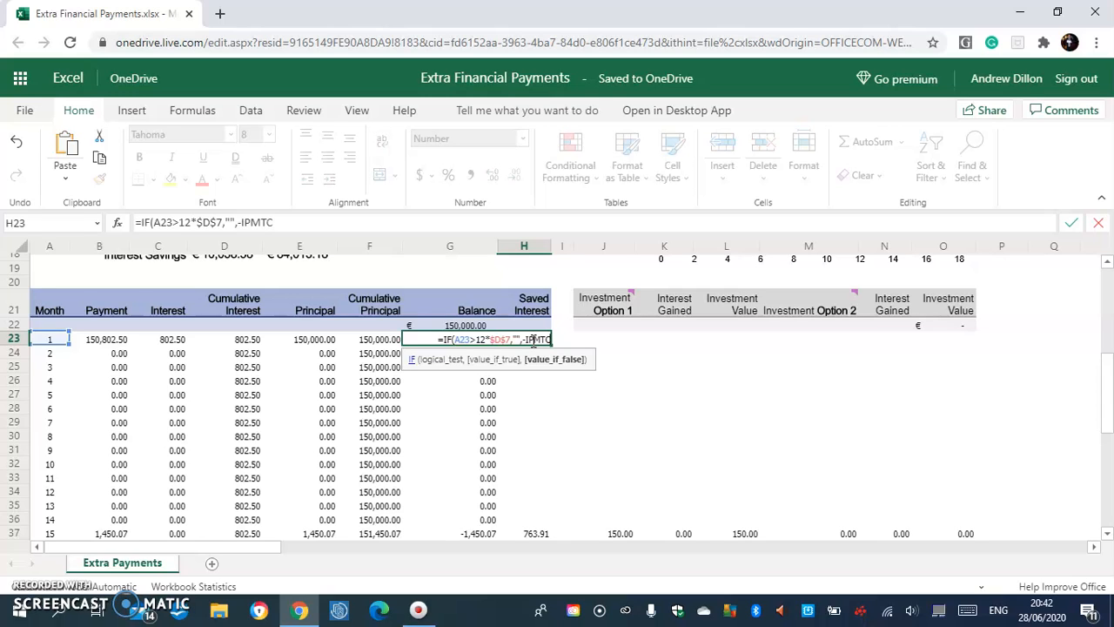
key(BackSpace)
text(()
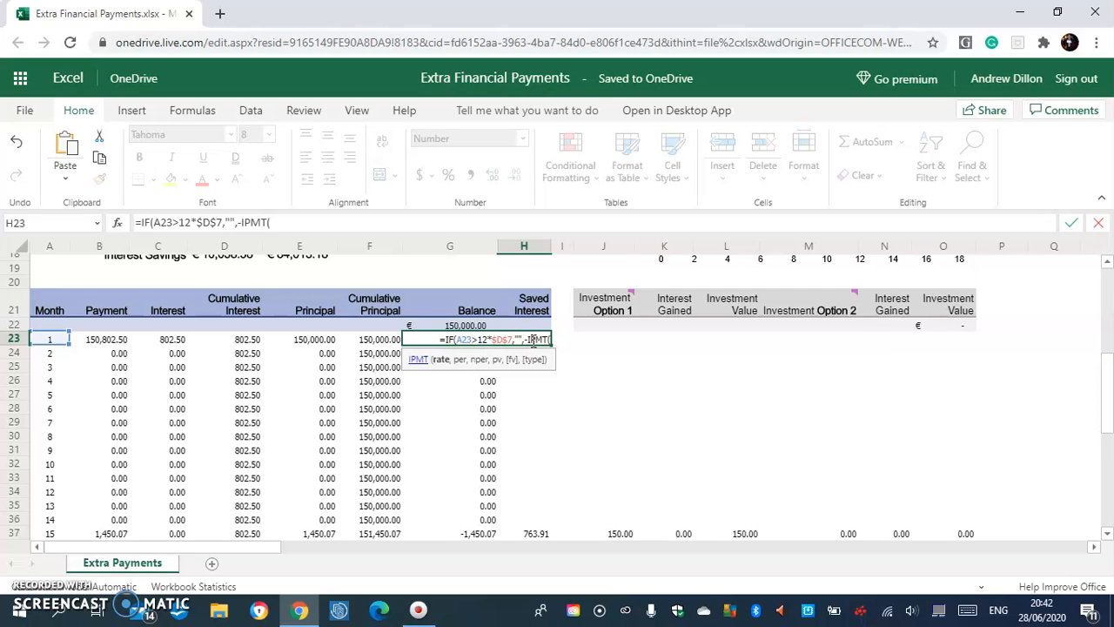
text($D$)
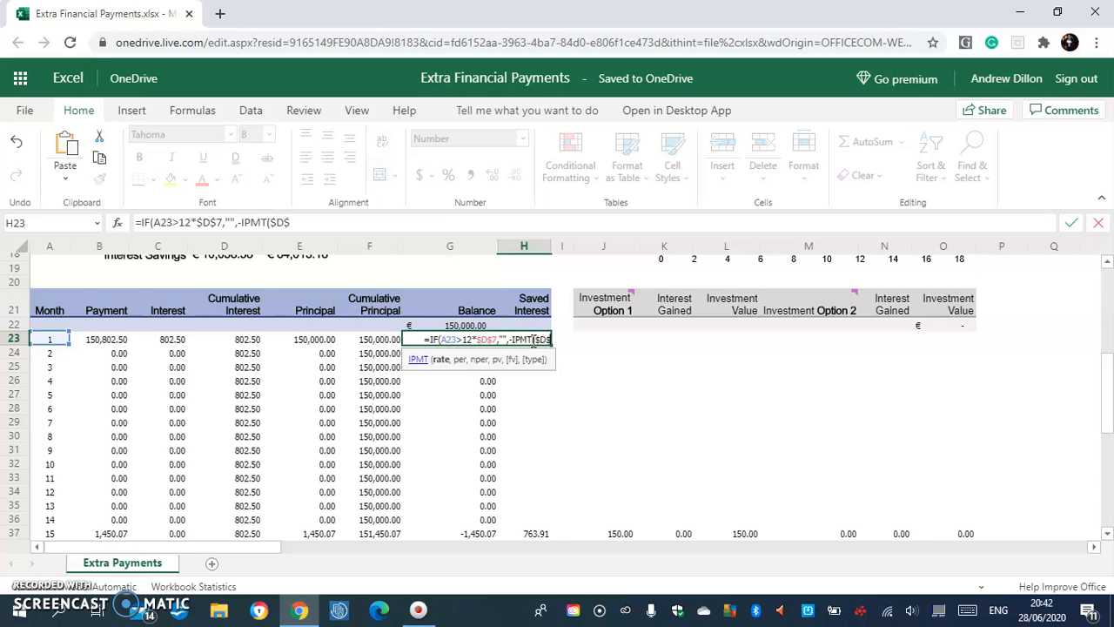
text(6/)
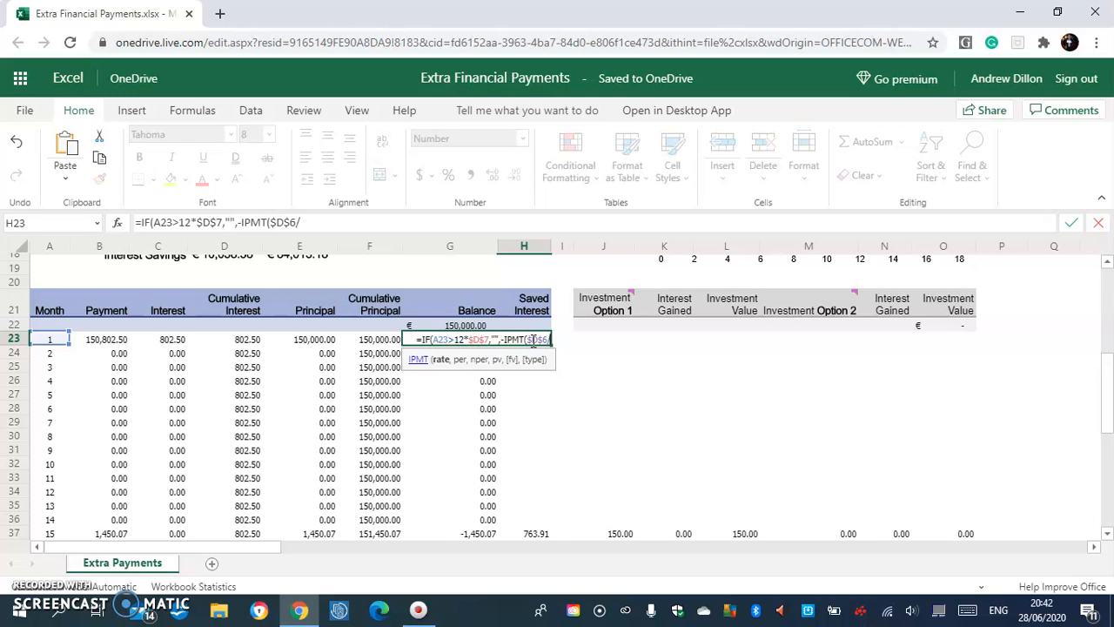
text(12)
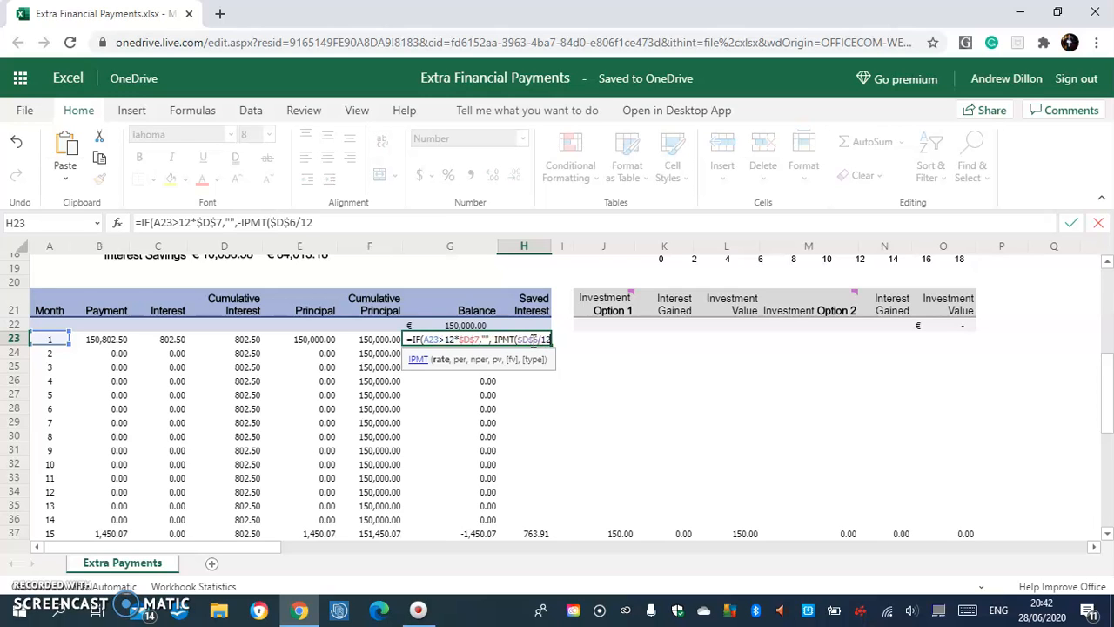
text(,A23)
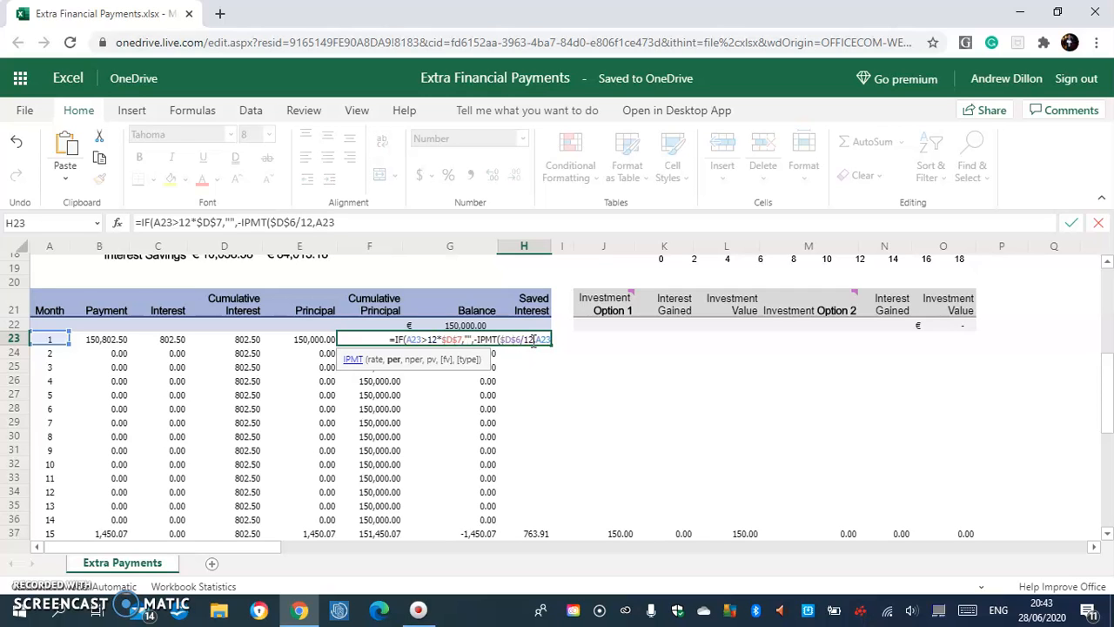
text(,$D$)
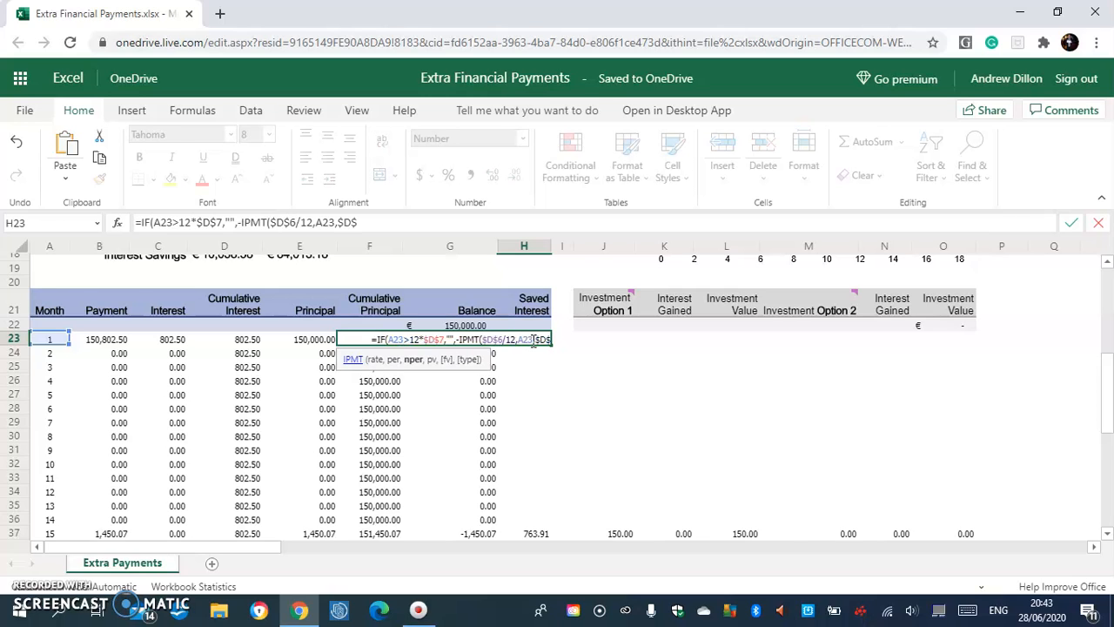
text(7*)
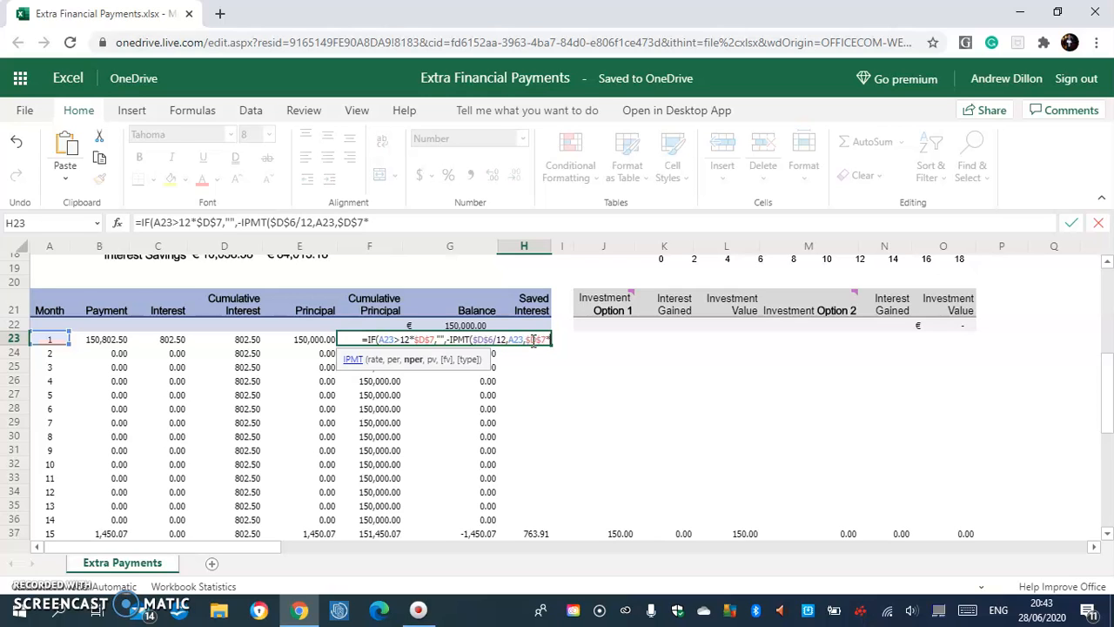
text(12)
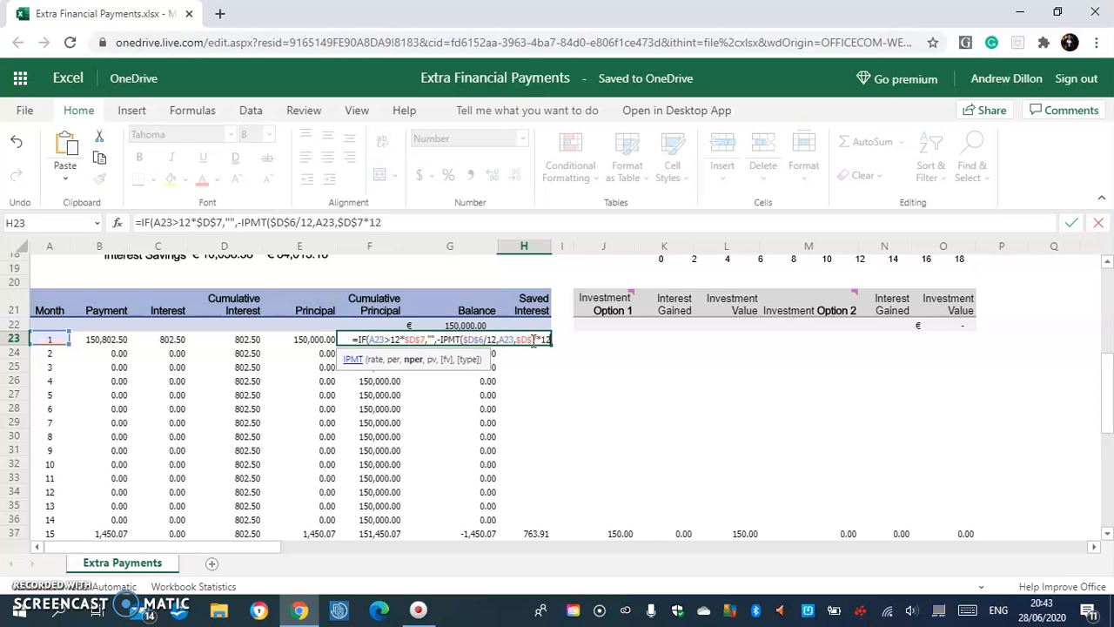
text(,$D)
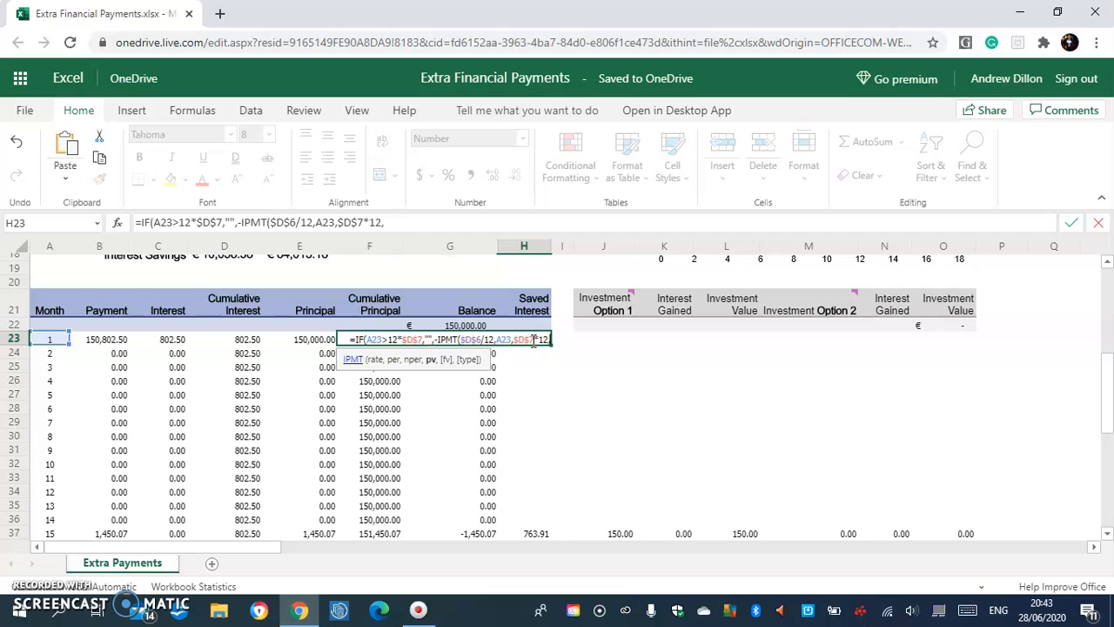
text($5)
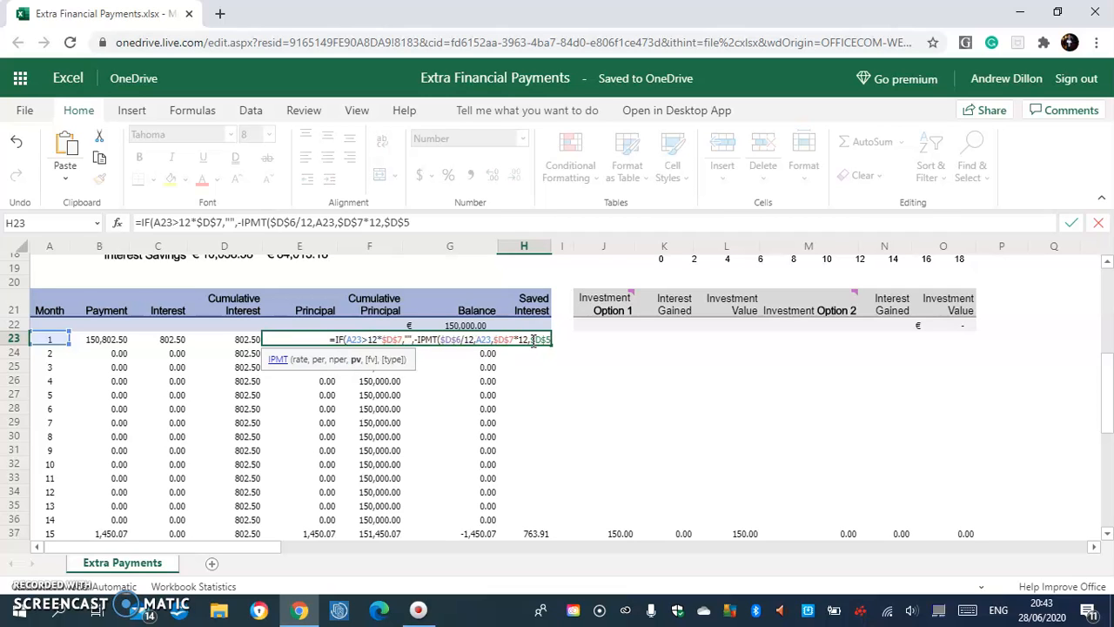
text())
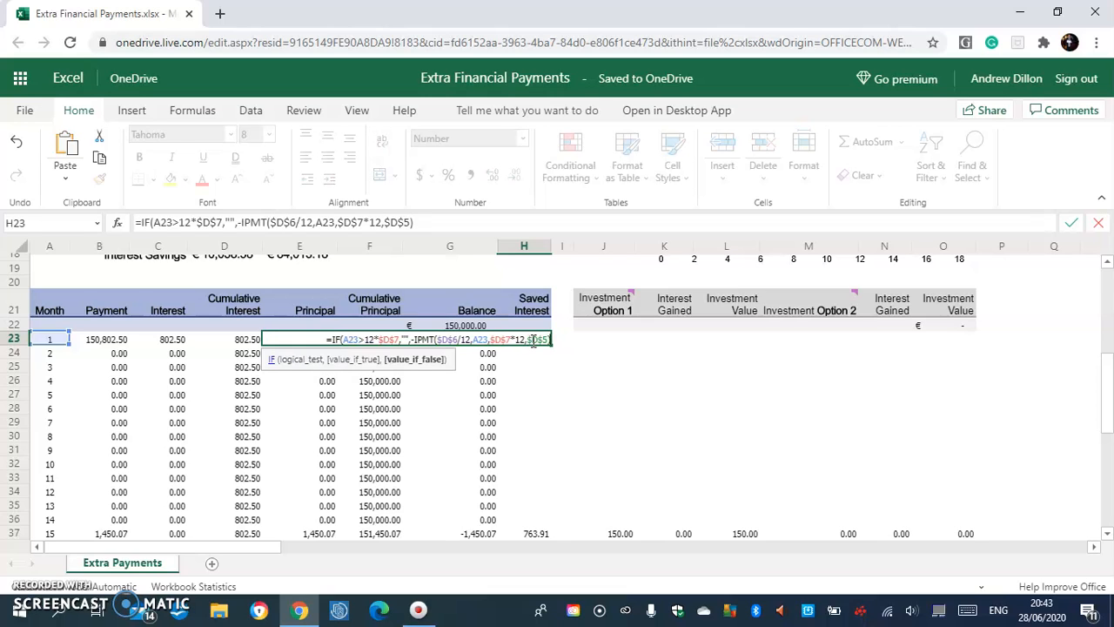
text(-)
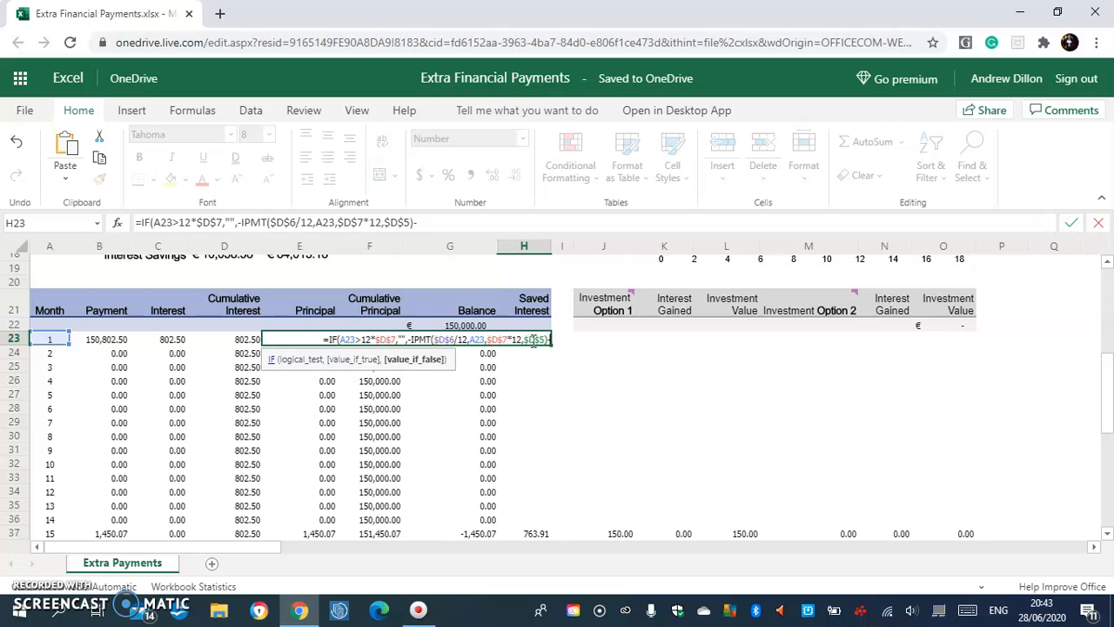
text(IF()
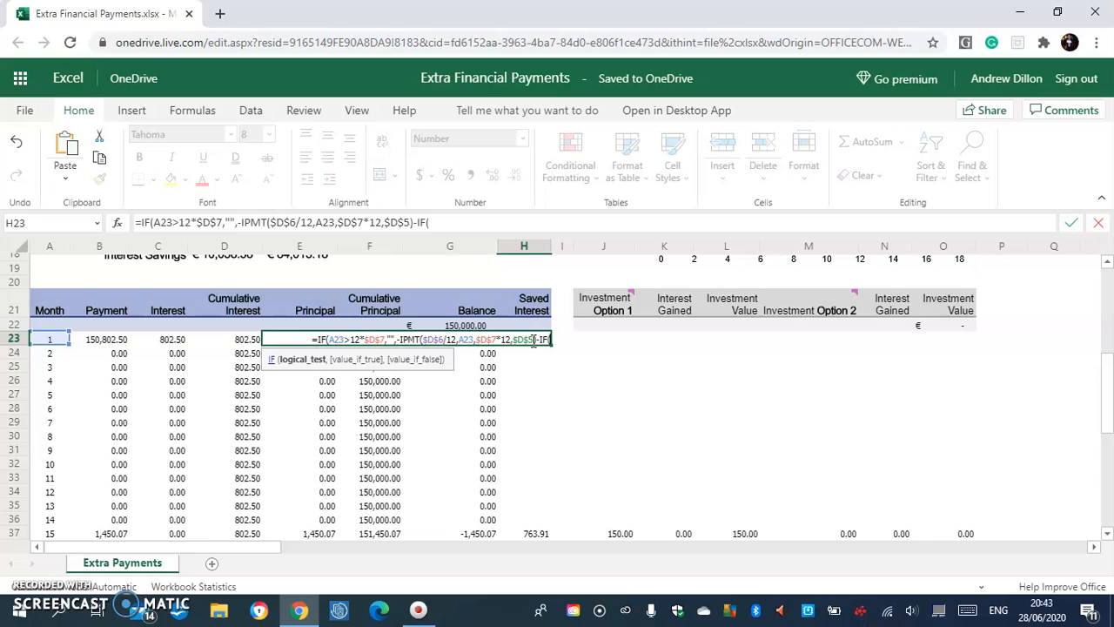
text(A23)
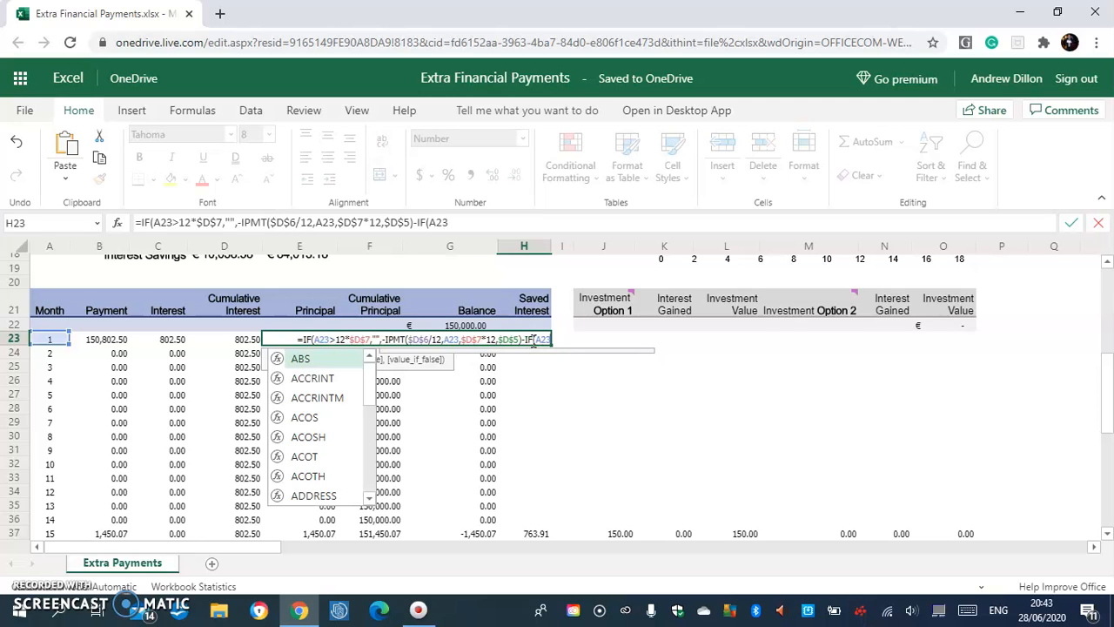
text(>)
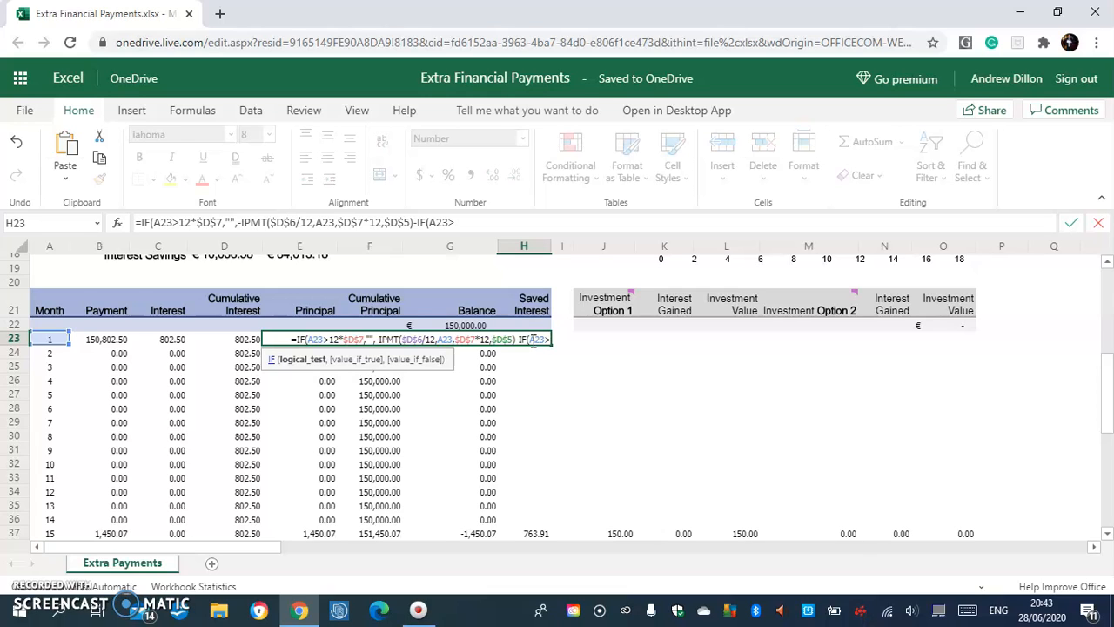
text($D$)
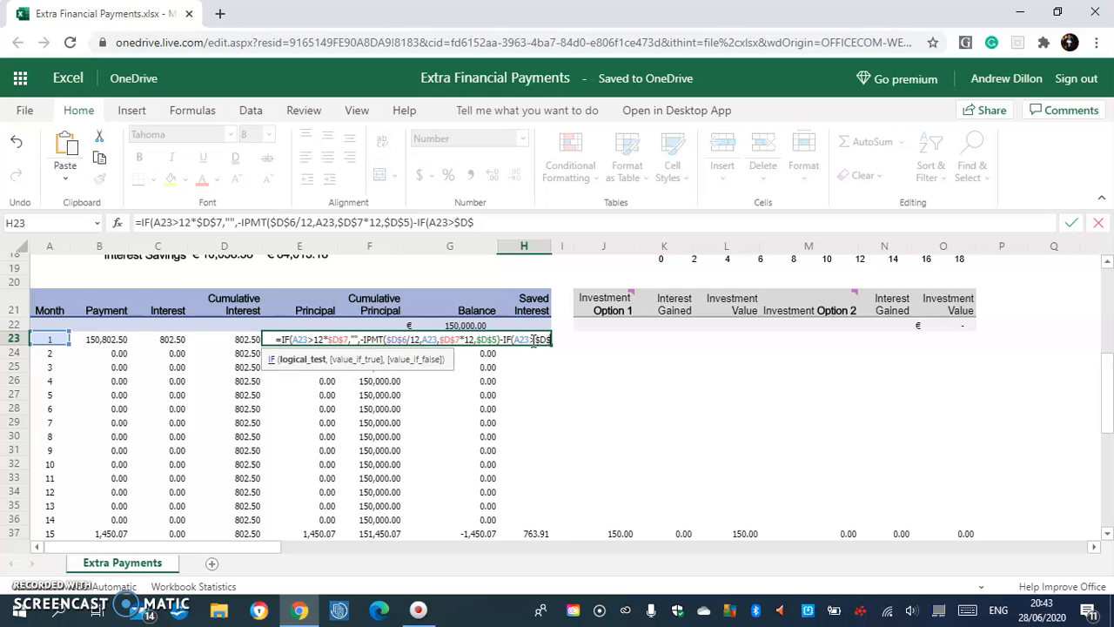
text(13)
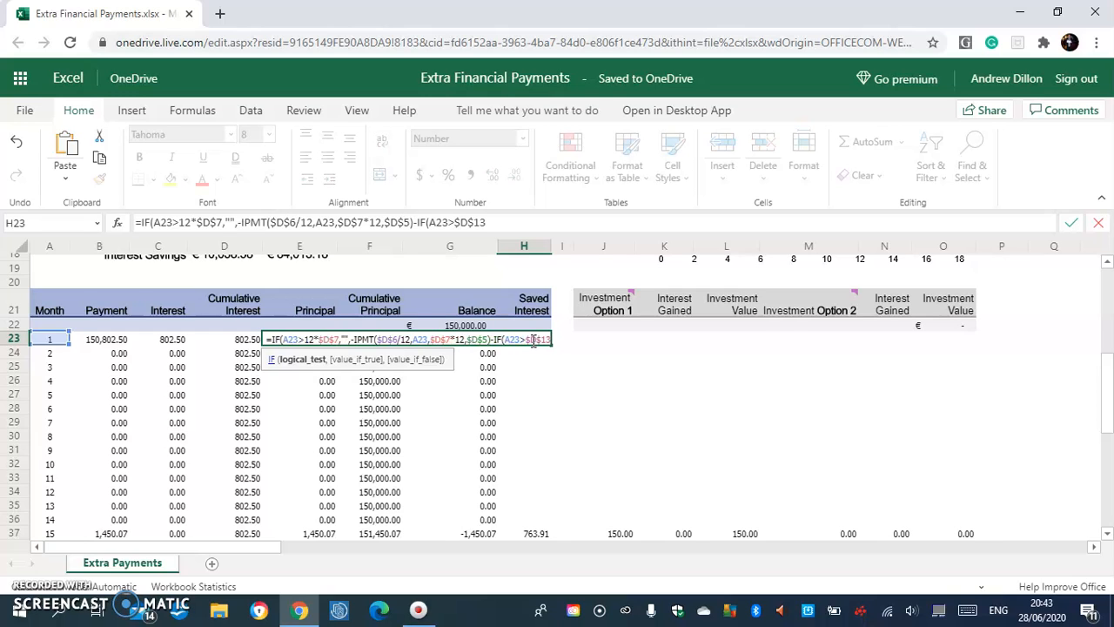
text(,0)
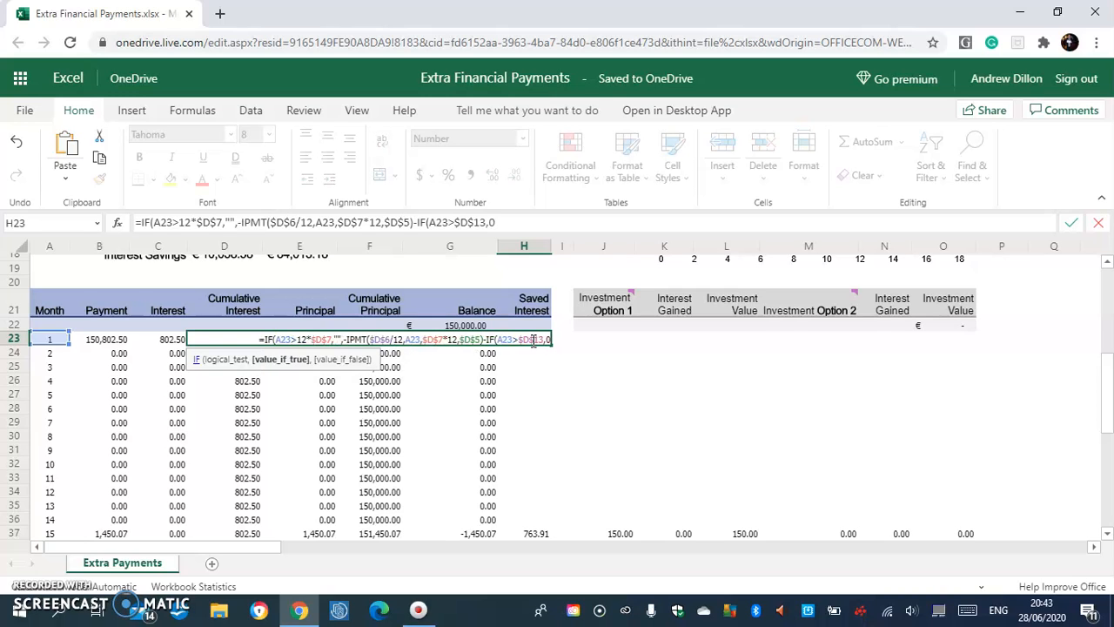
text(,)
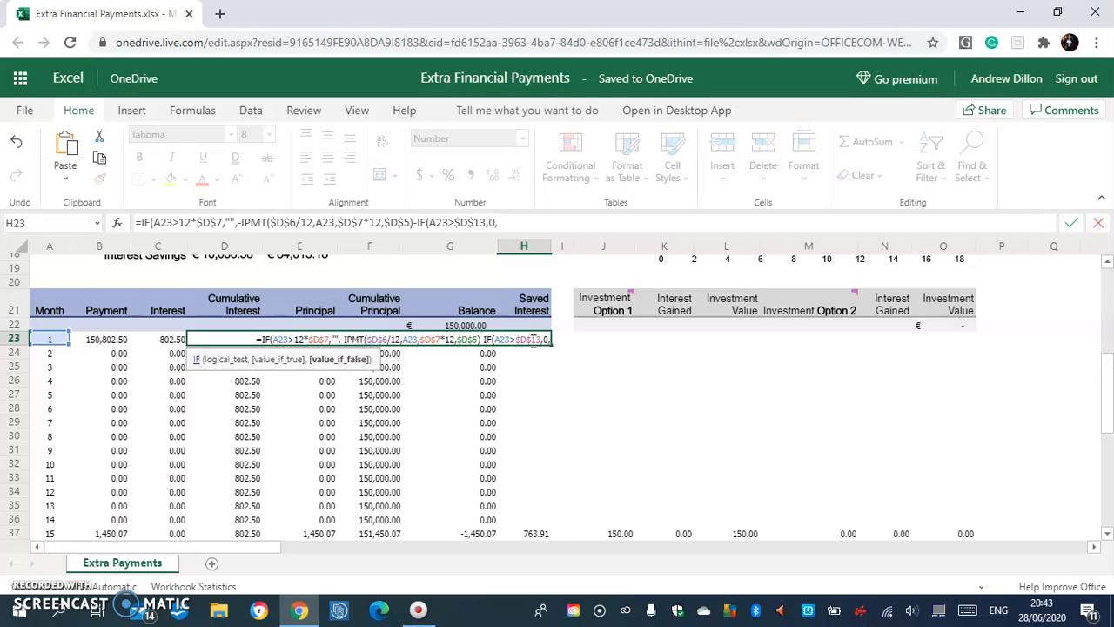
text(C23)
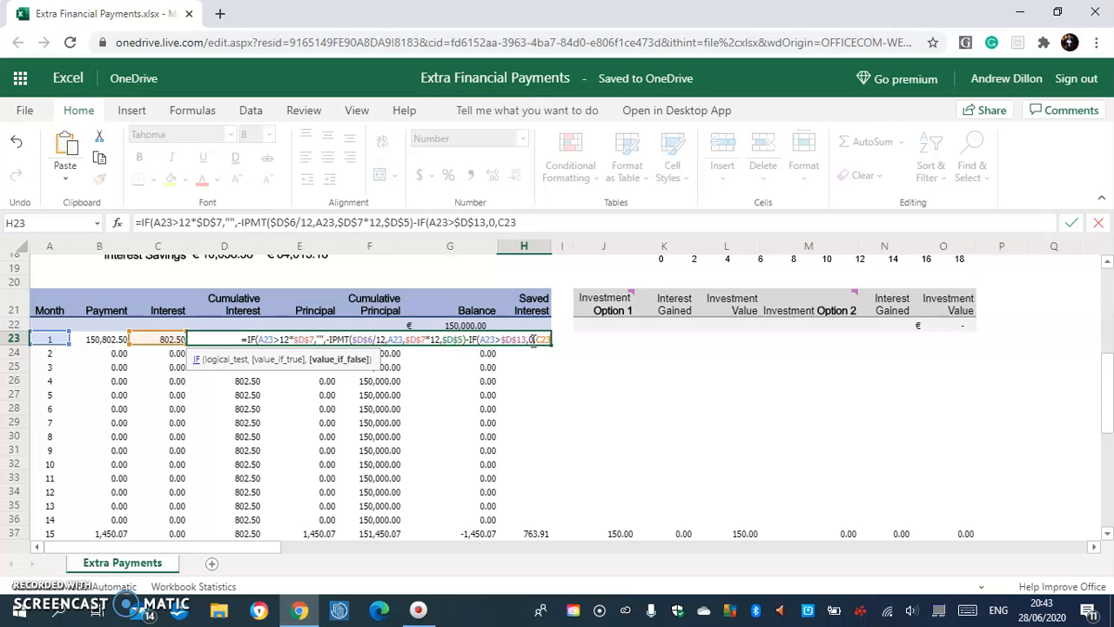
text()))
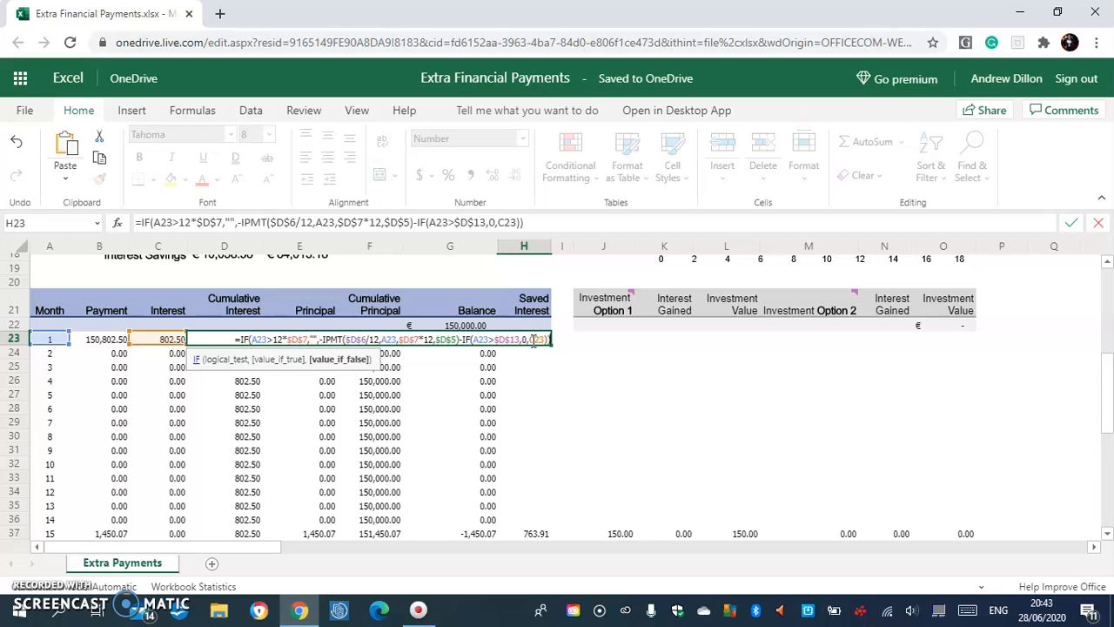
key(Return)
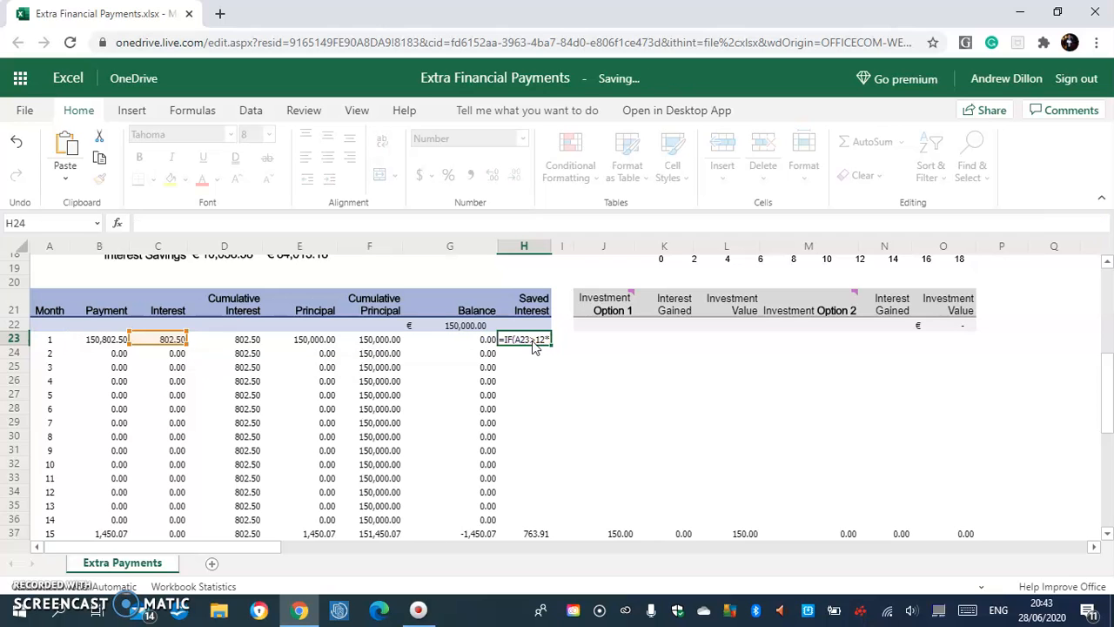
Step: Fill the Saved Interest formula from H23 down to H36, covering months 1 through 14
click(536, 348)
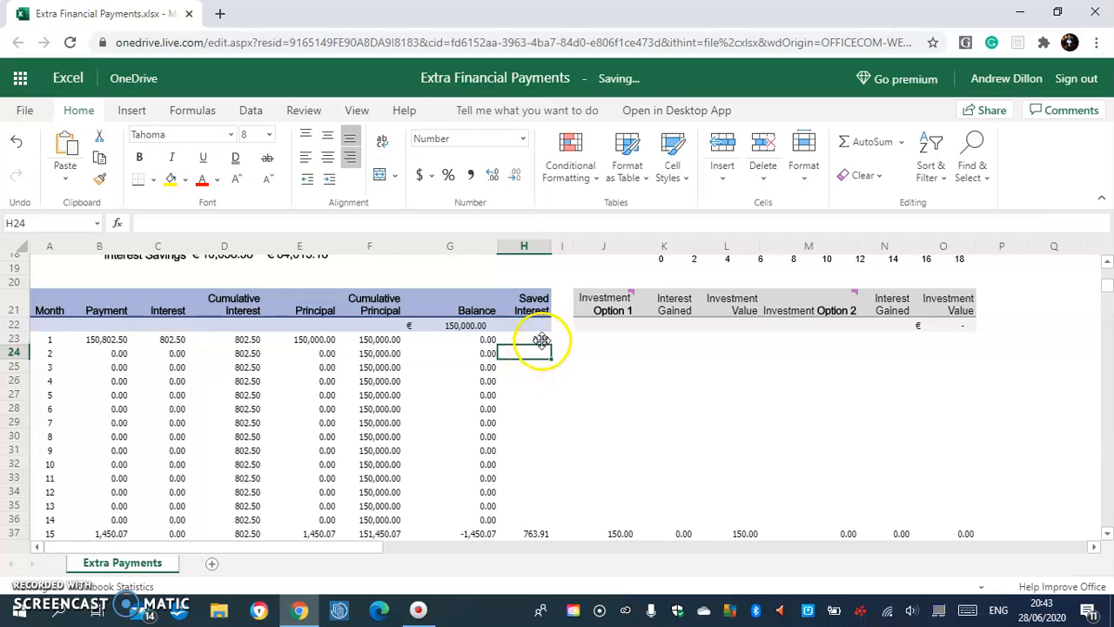
click(541, 339)
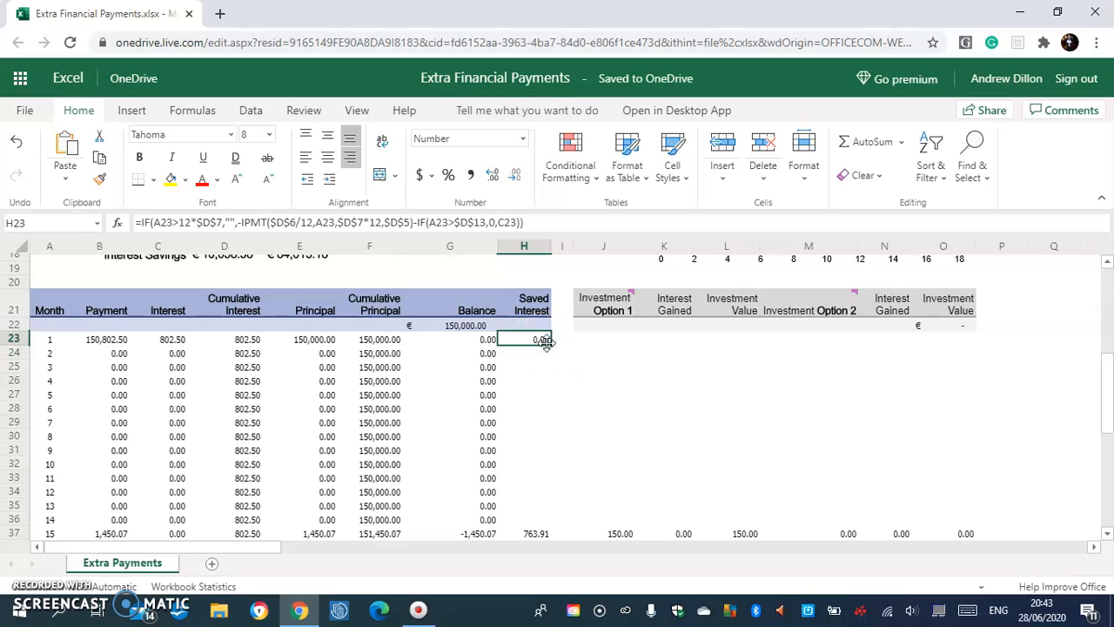
drag(550, 345, 546, 515)
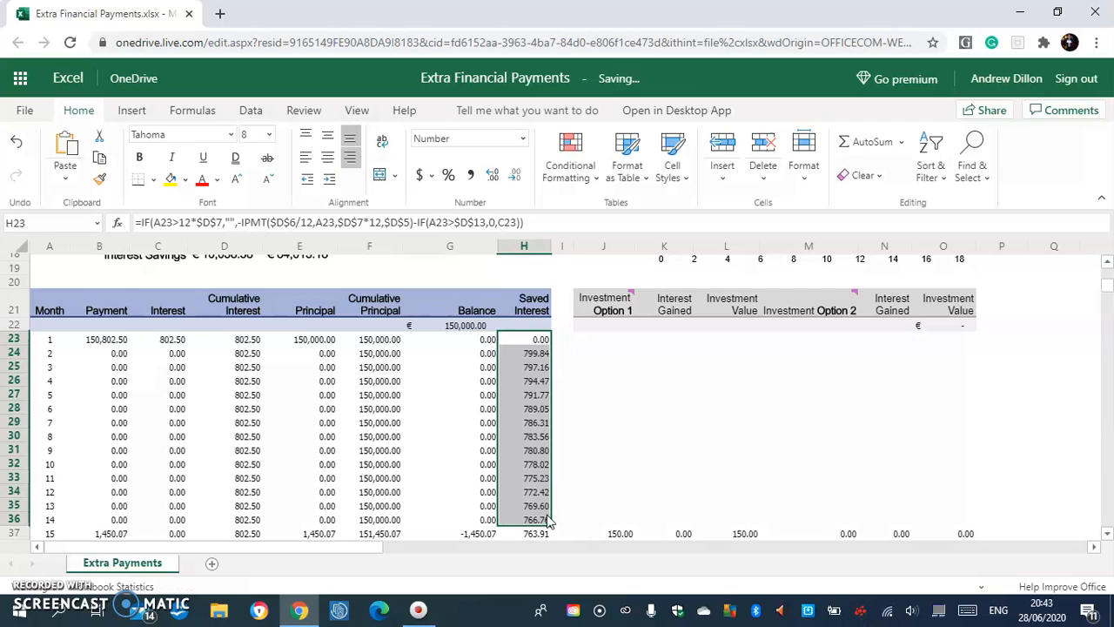
Step: Enter =IF(A23>$D$7*12,$D$12,$D$8) in Investment Option 1 cell J23 and fill it down to J36
click(529, 334)
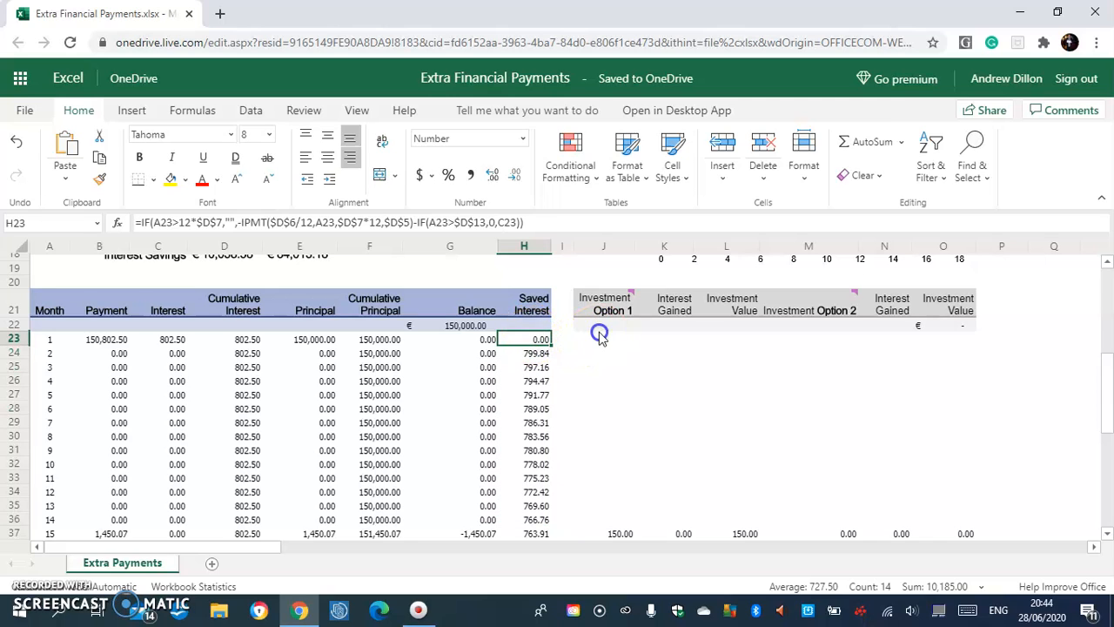
click(599, 335)
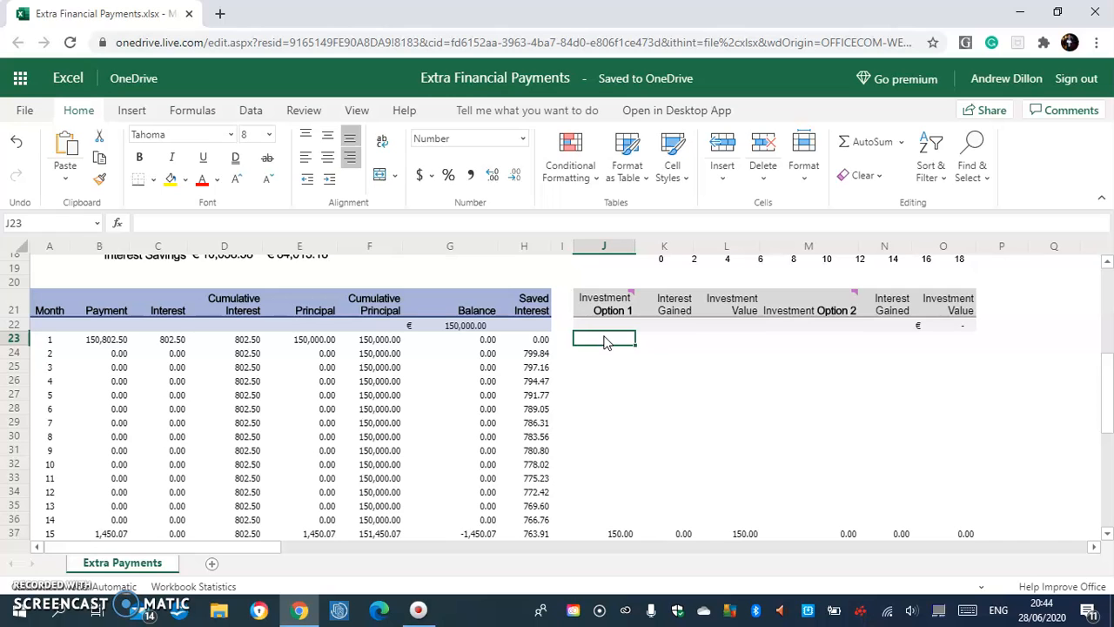
text(=)
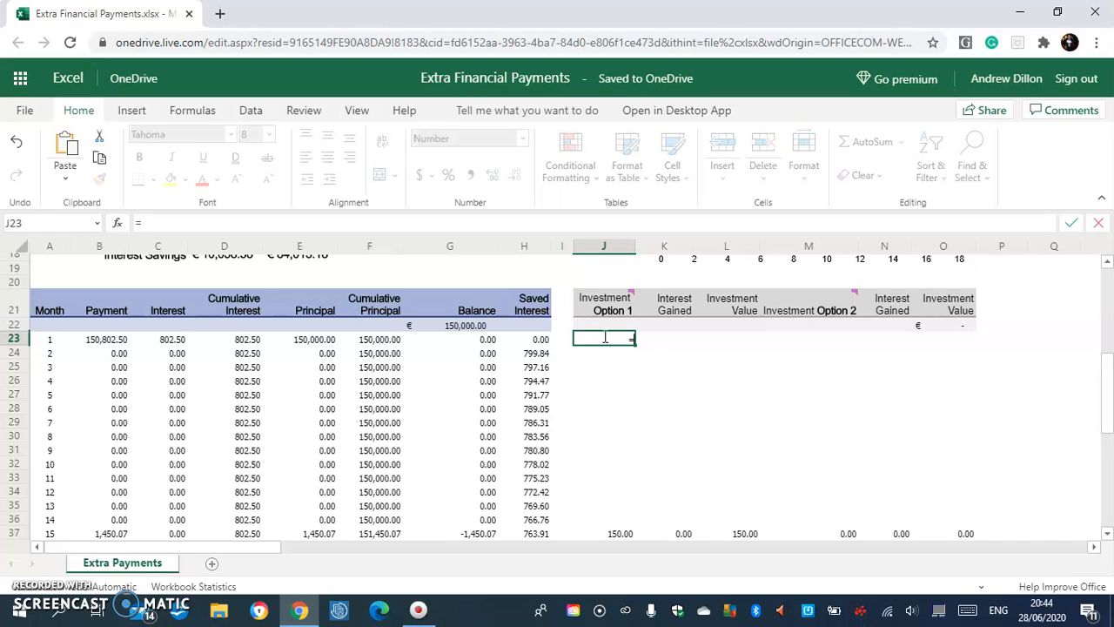
text(IF()
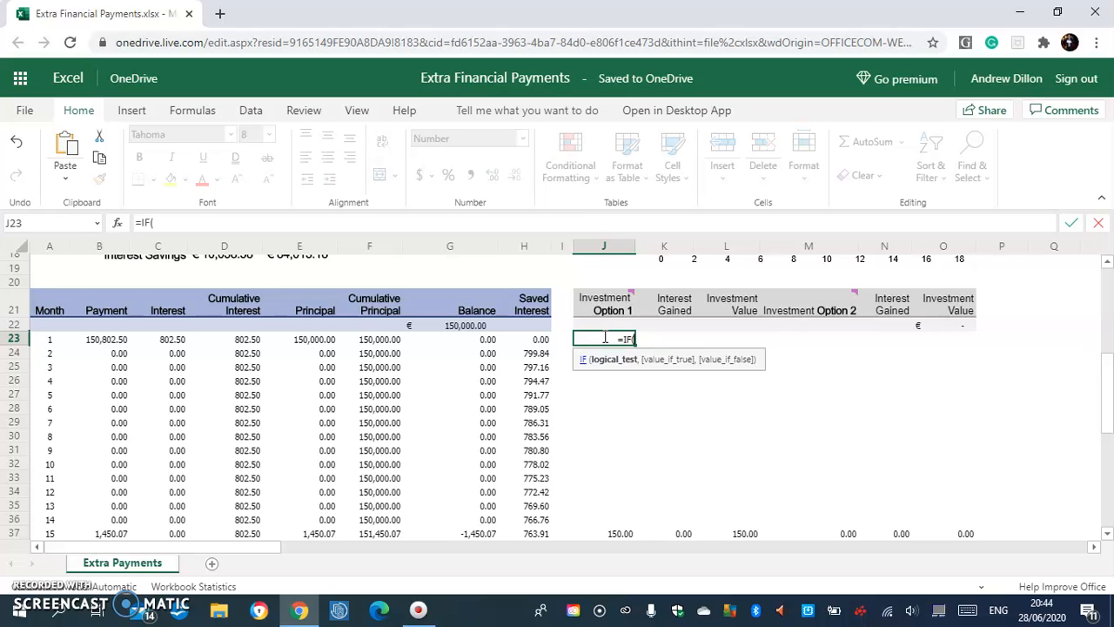
text(A23>)
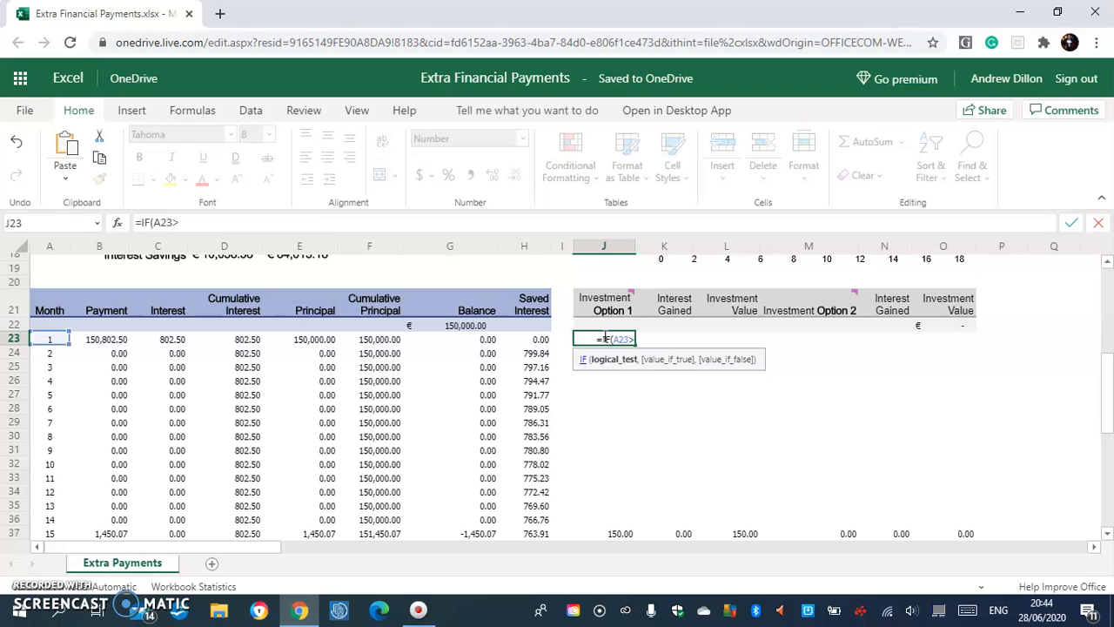
text($D$7)
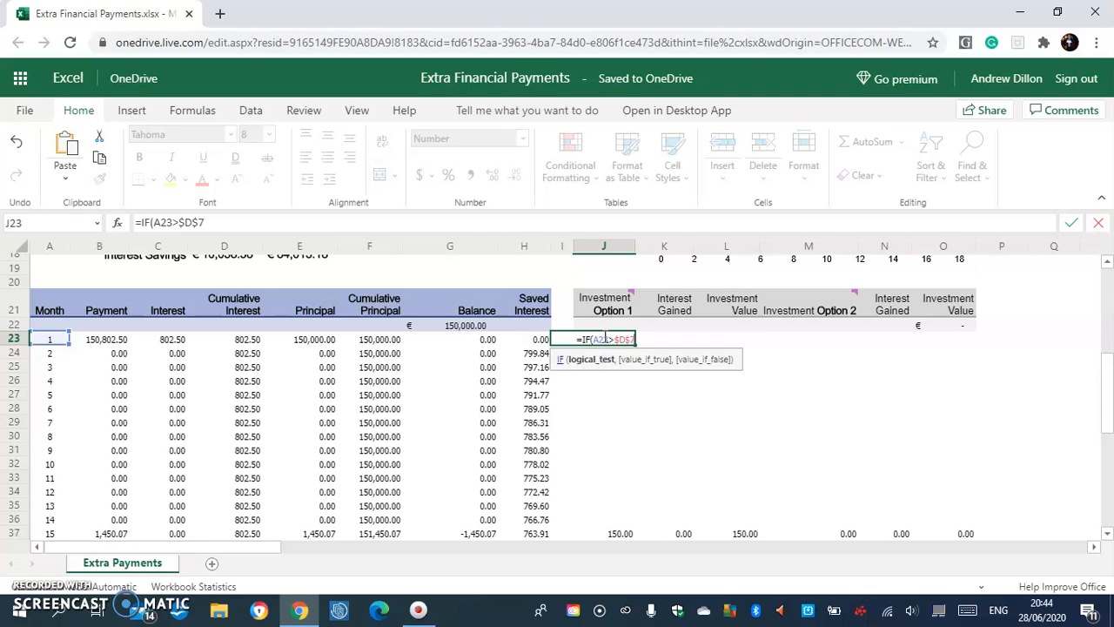
text(*12,)
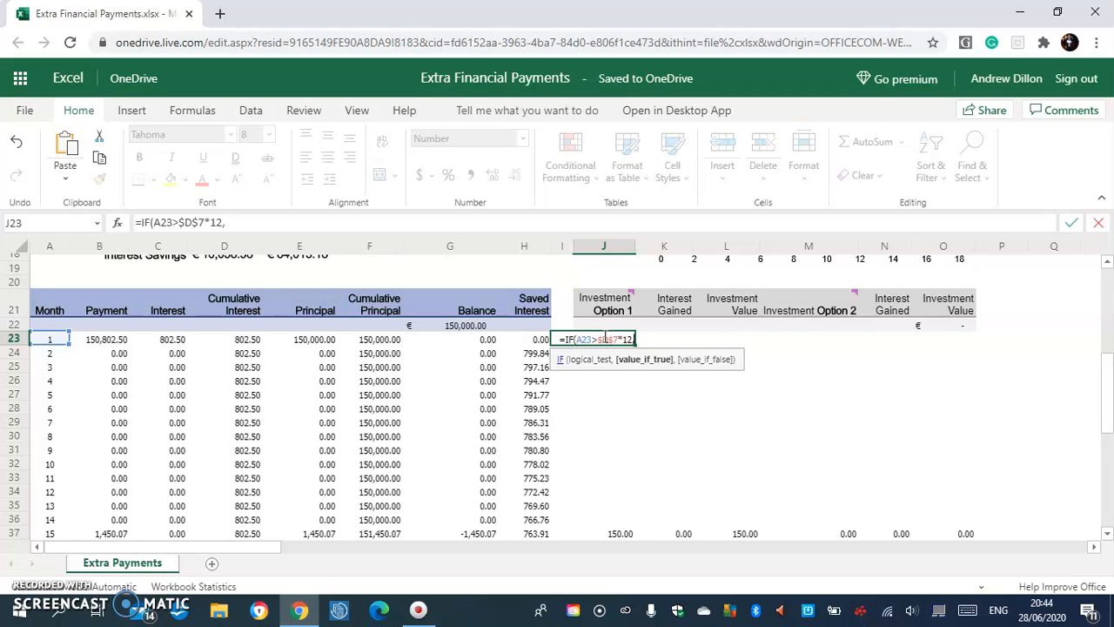
text($D$)
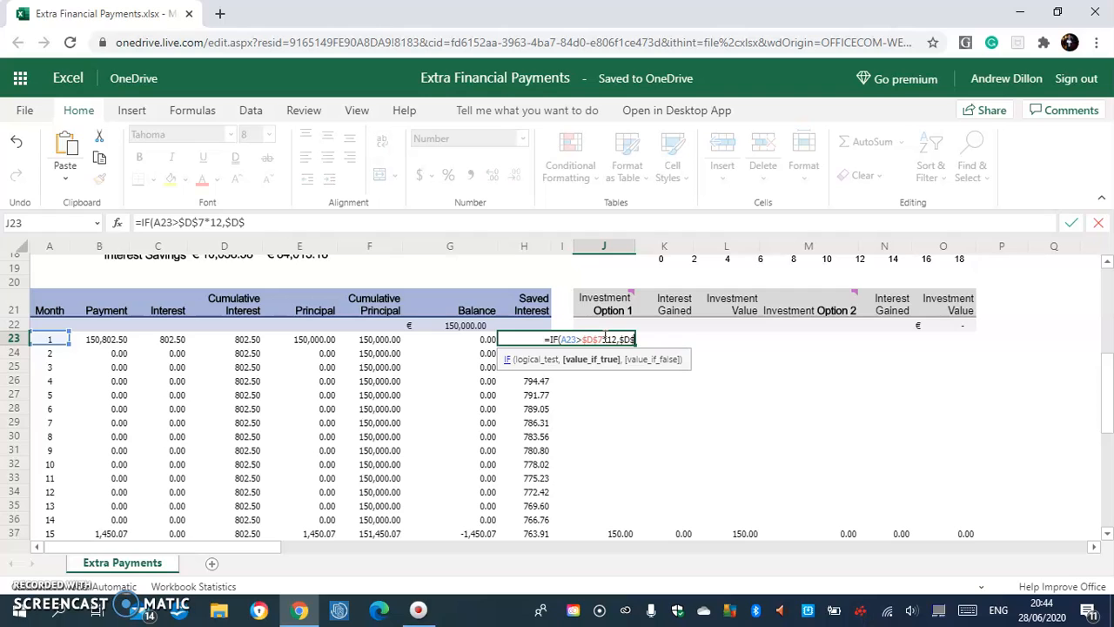
text(12)
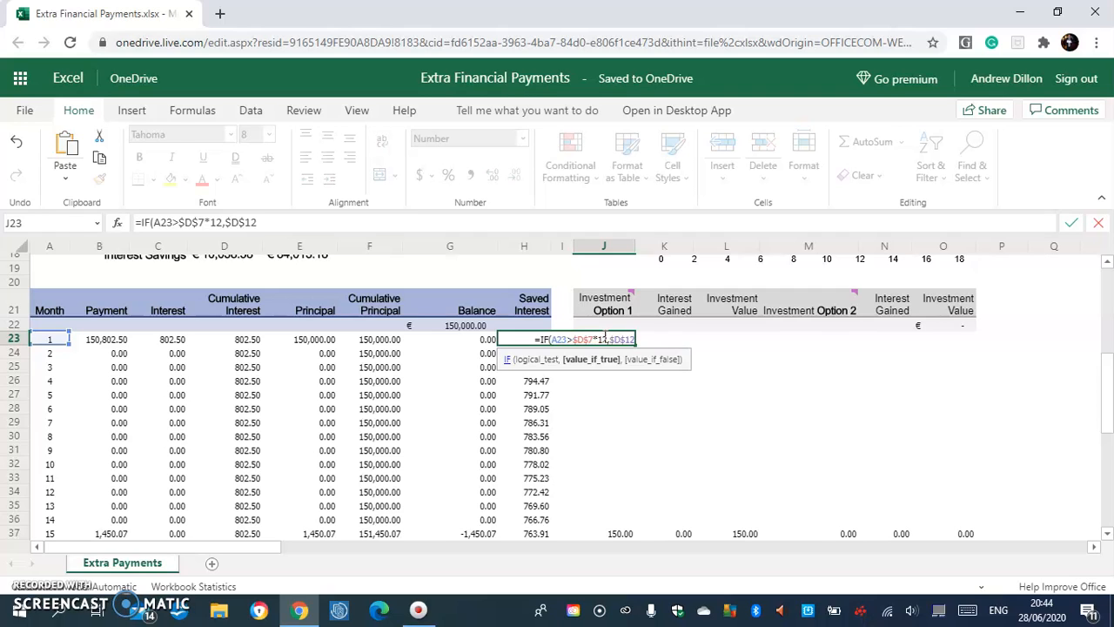
text(,$D$8)
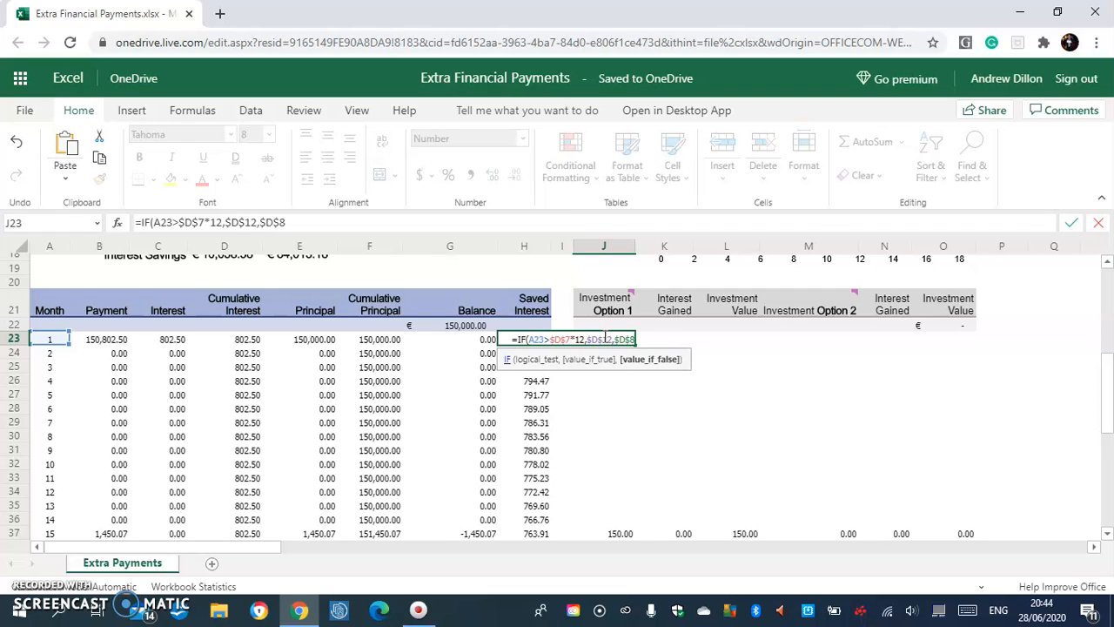
text())
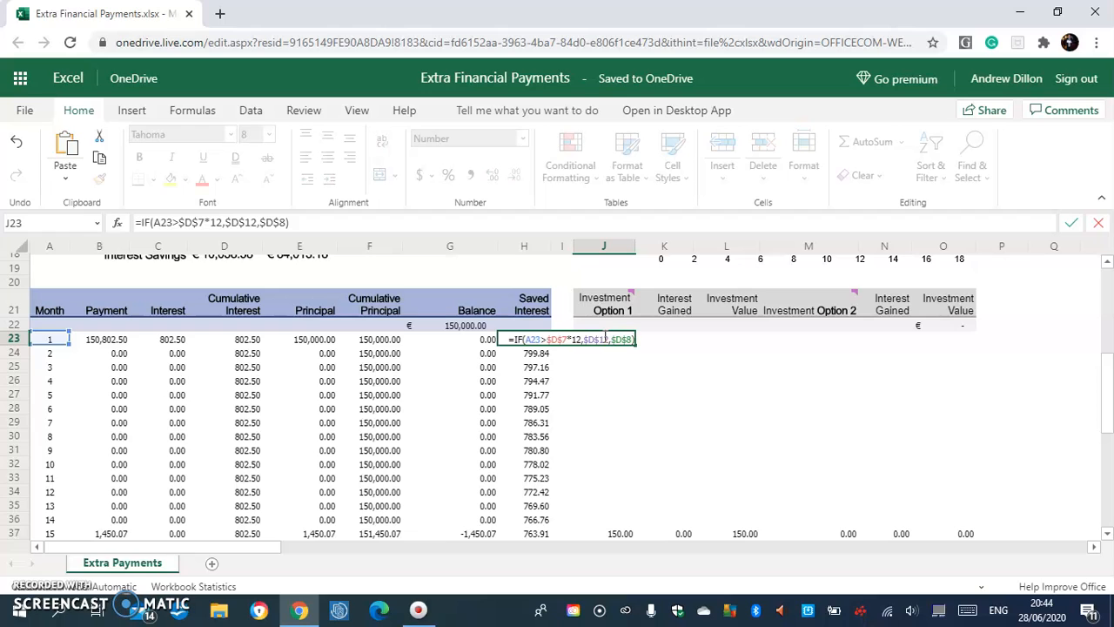
key(Return)
click(615, 341)
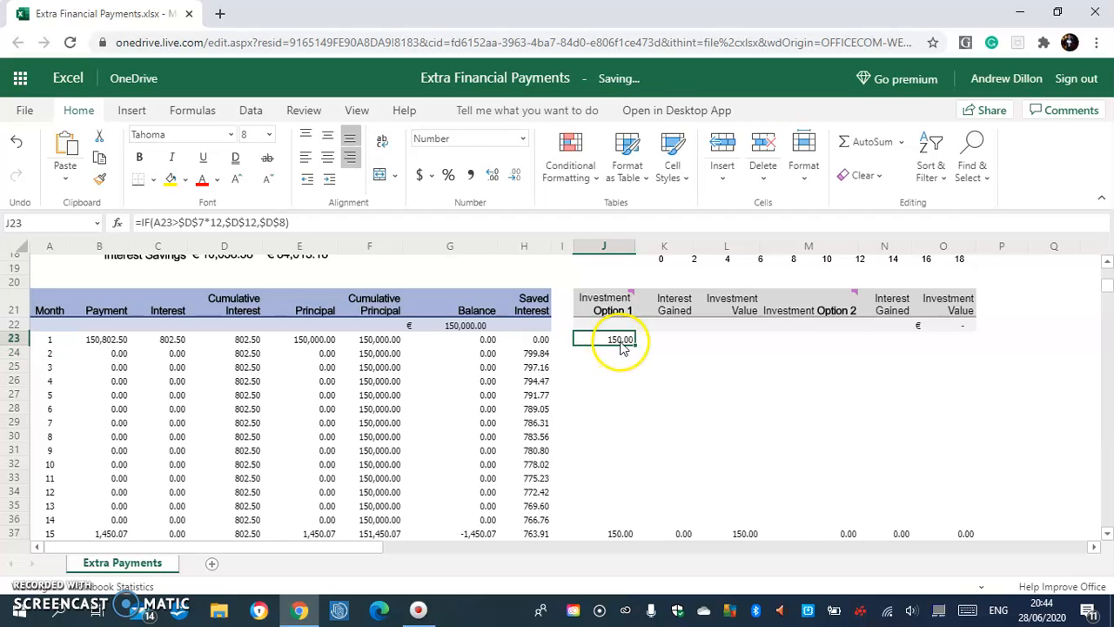
drag(637, 346, 634, 516)
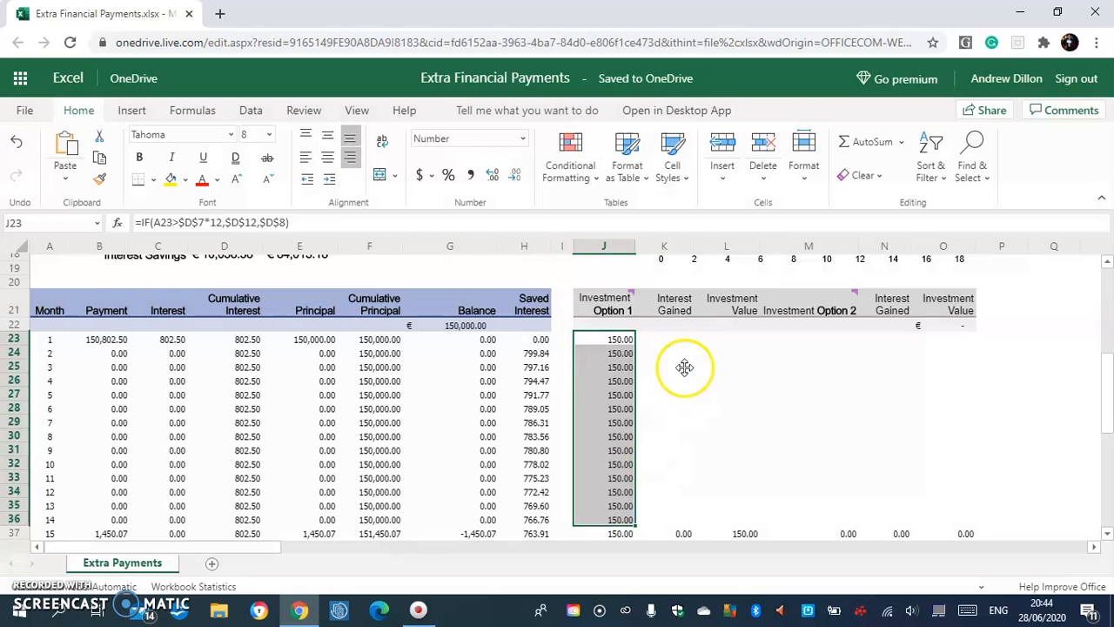
Step: Enter =$L$6/12*L22 in the Option 1 Interest Gained cell K23 and fill it down to K36
click(674, 340)
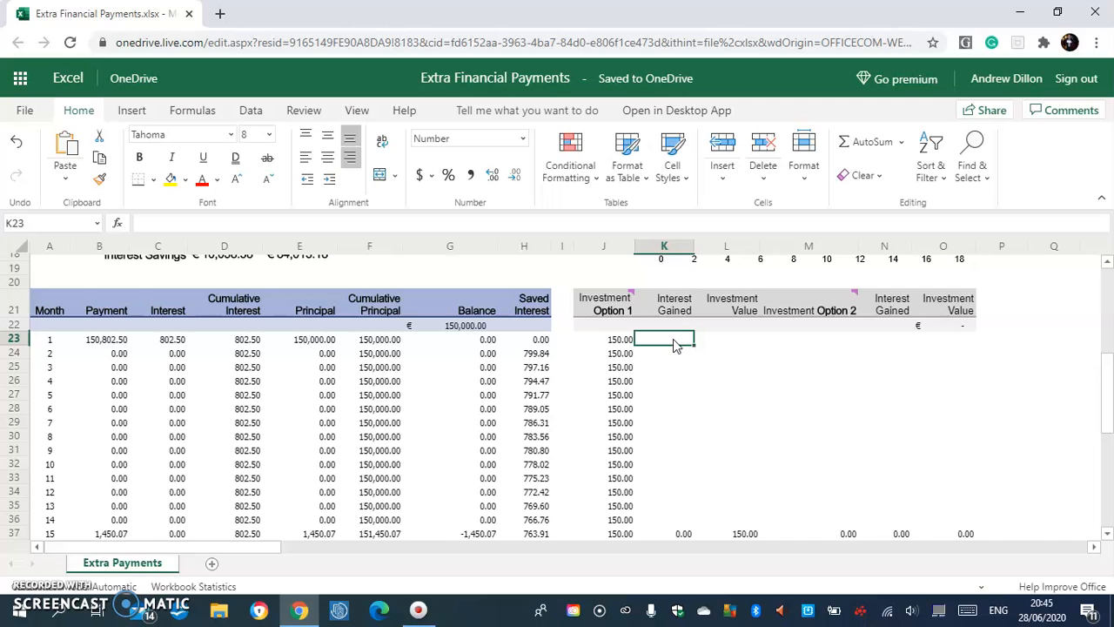
text(=)
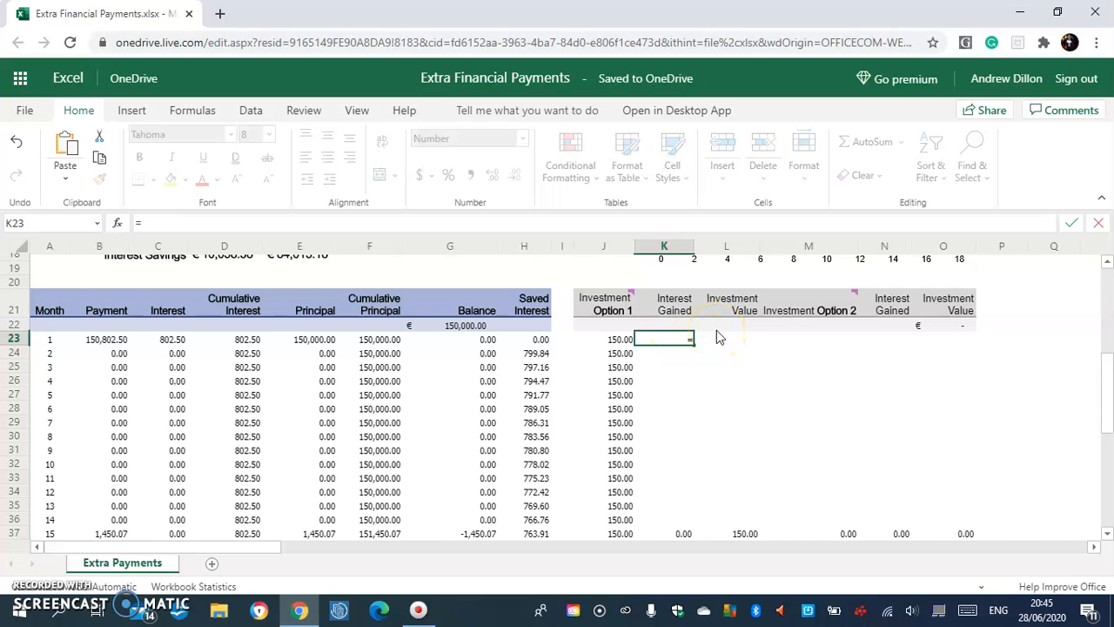
text($L$6/12*L)
click(716, 329)
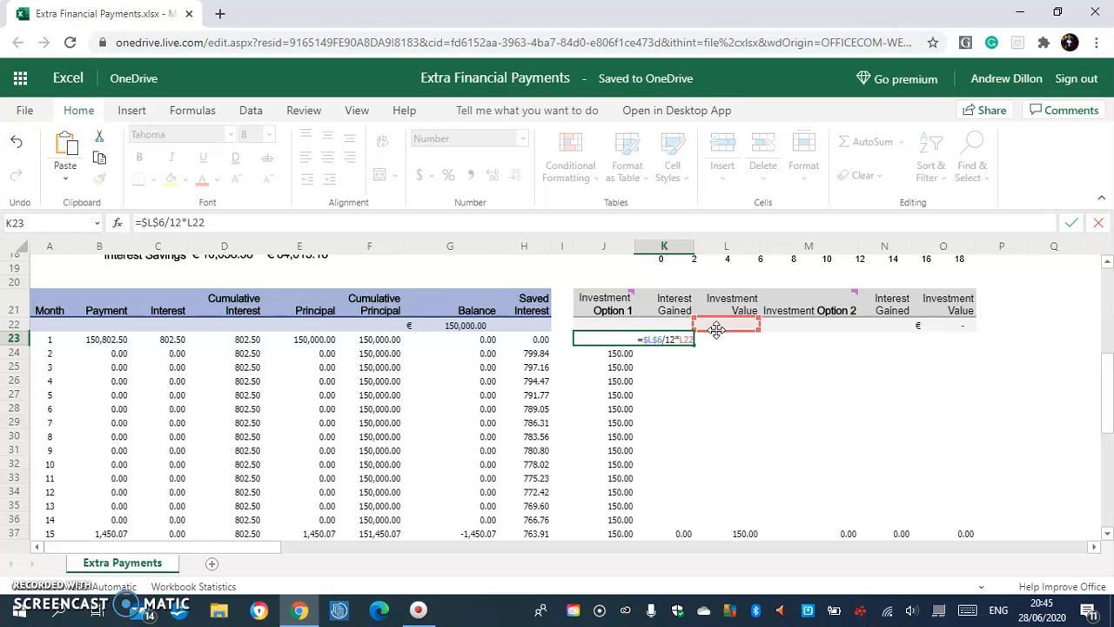
key(Return)
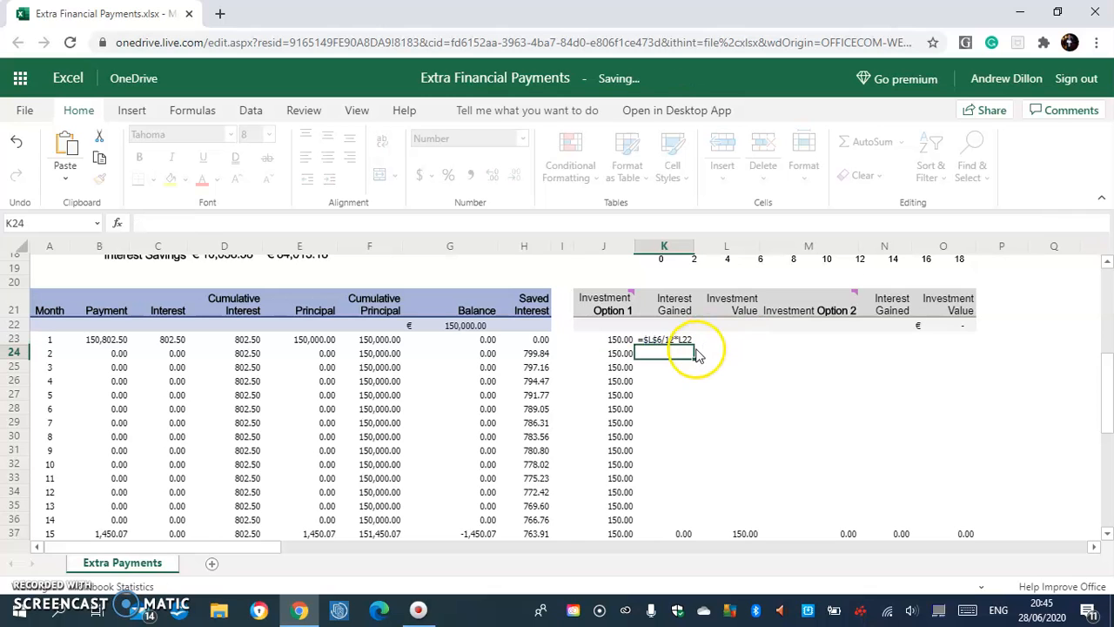
click(677, 342)
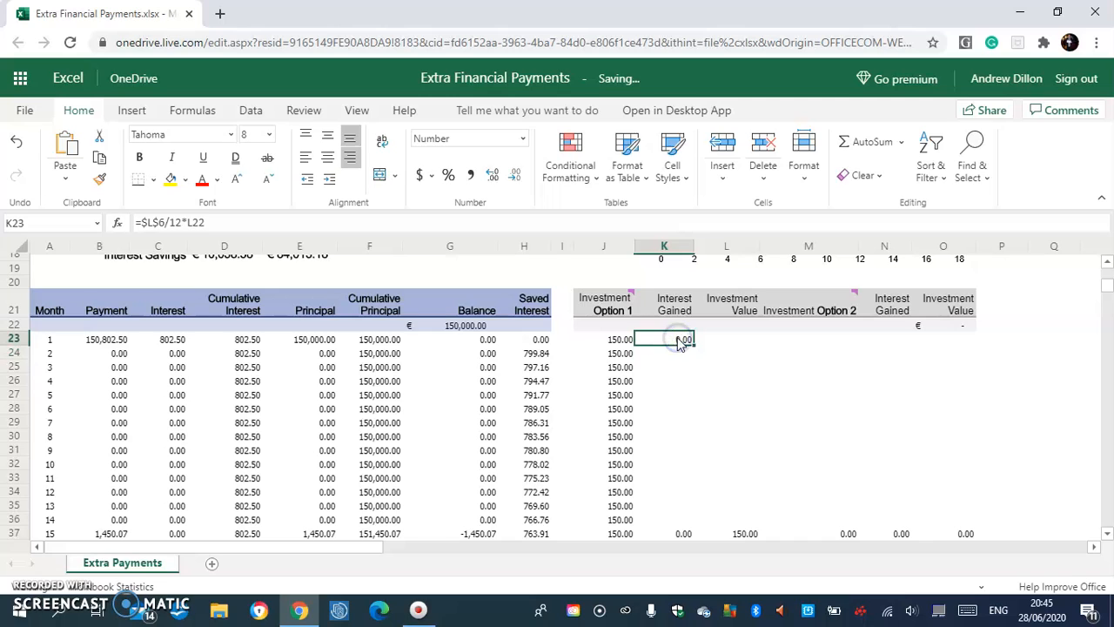
mouse_move(694, 345)
mouse_down()
mouse_move(703, 418)
mouse_move(689, 526)
mouse_up()
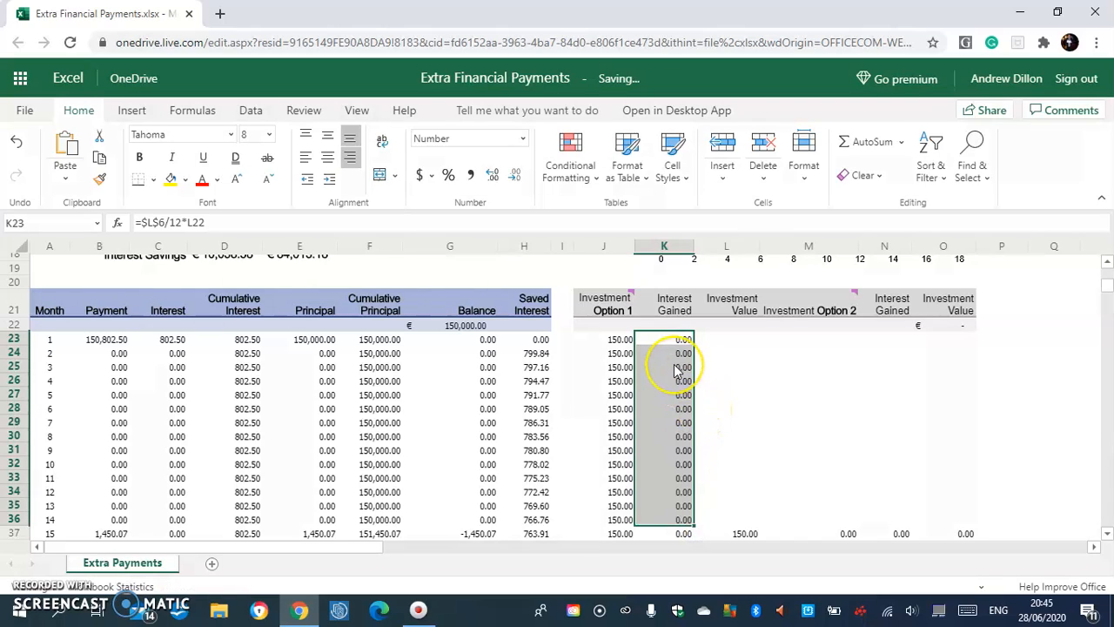
Step: Enter =K23+J23+L22 in the Option 1 Investment Value cell L23 and fill it down to L36
click(719, 339)
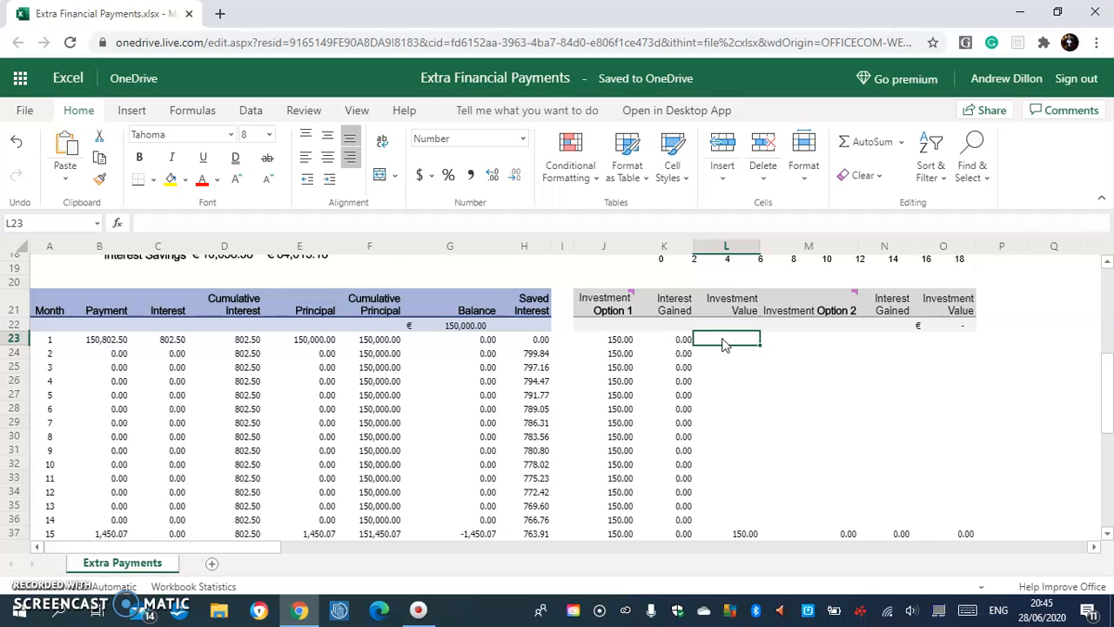
text(=)
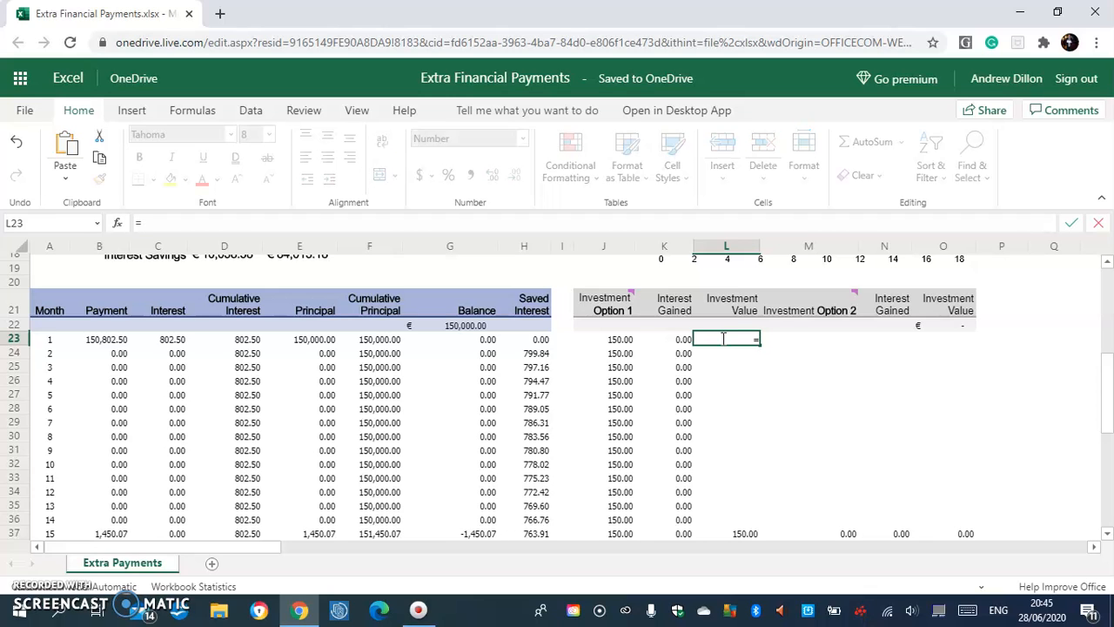
text(K23+)
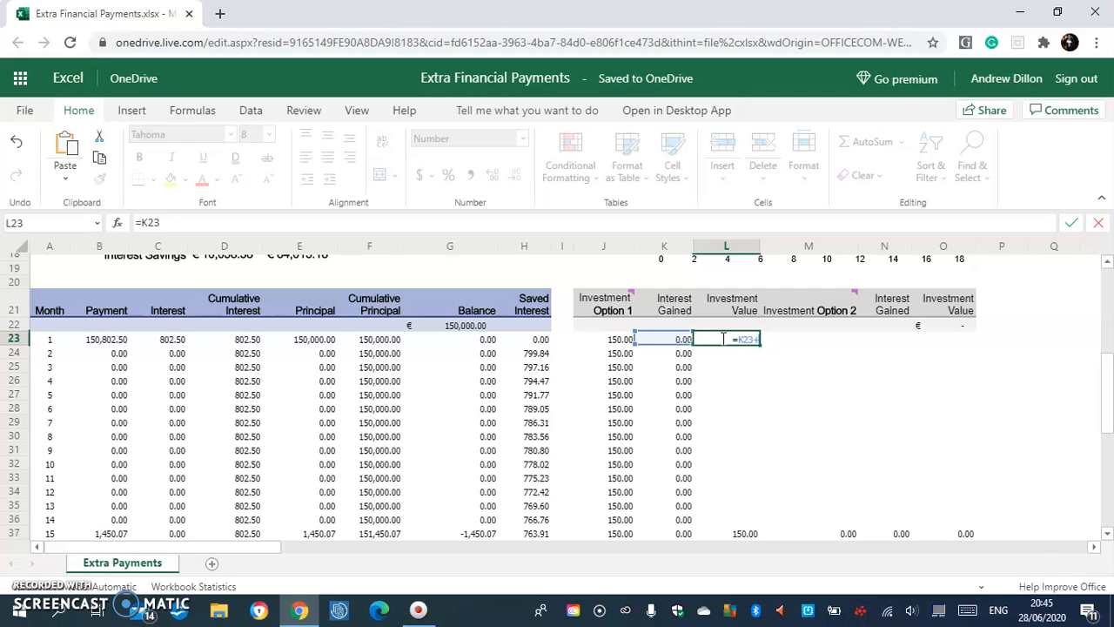
text(J23)
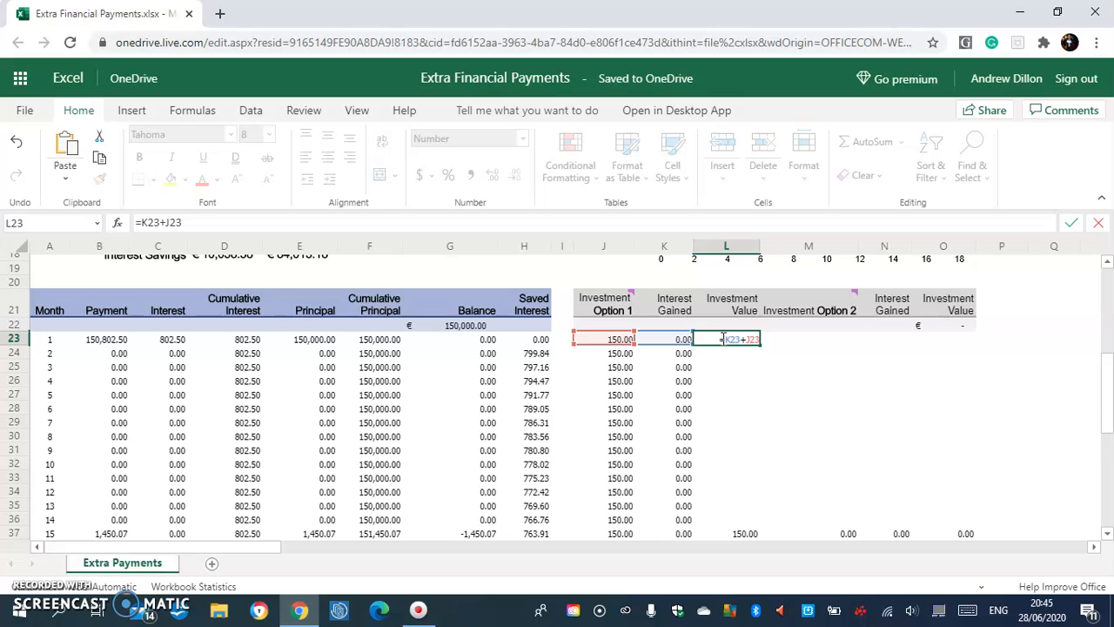
text(+L22)
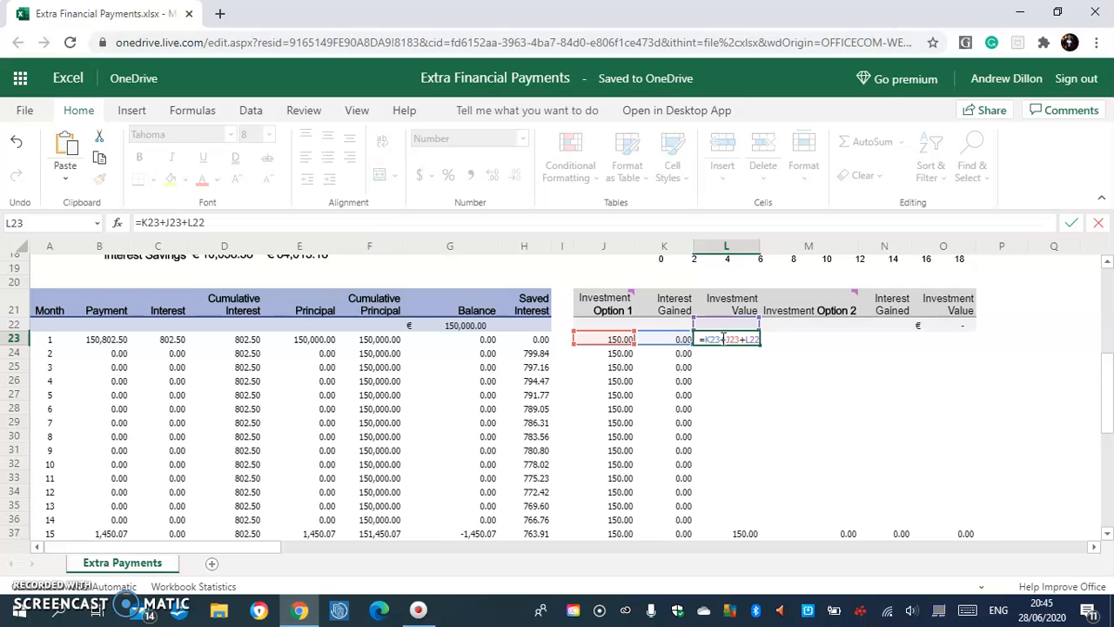
key(Return)
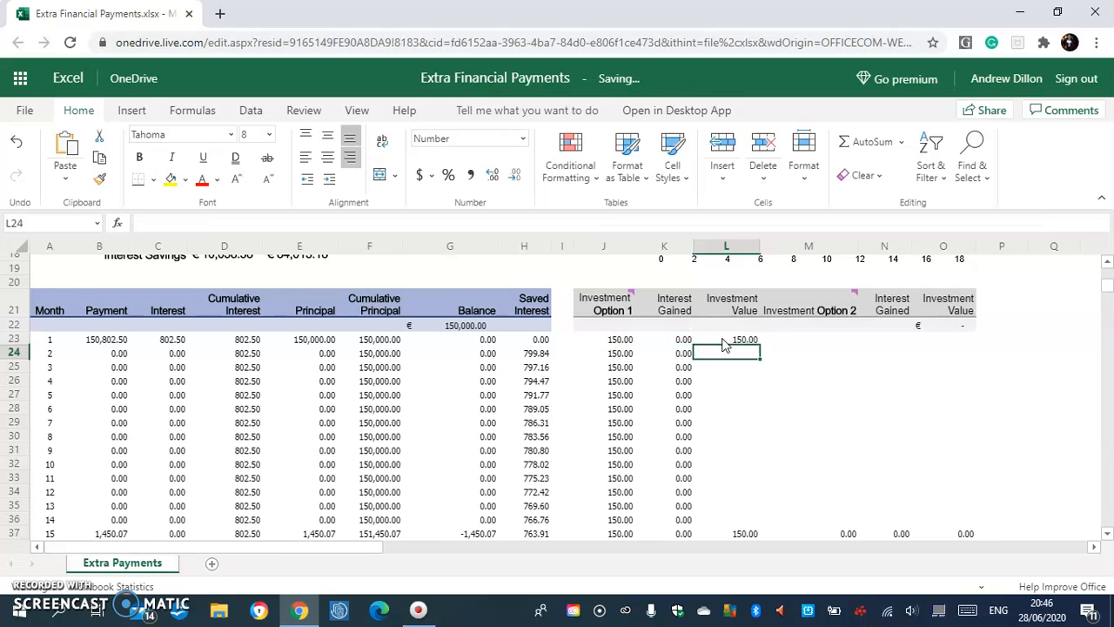
click(748, 343)
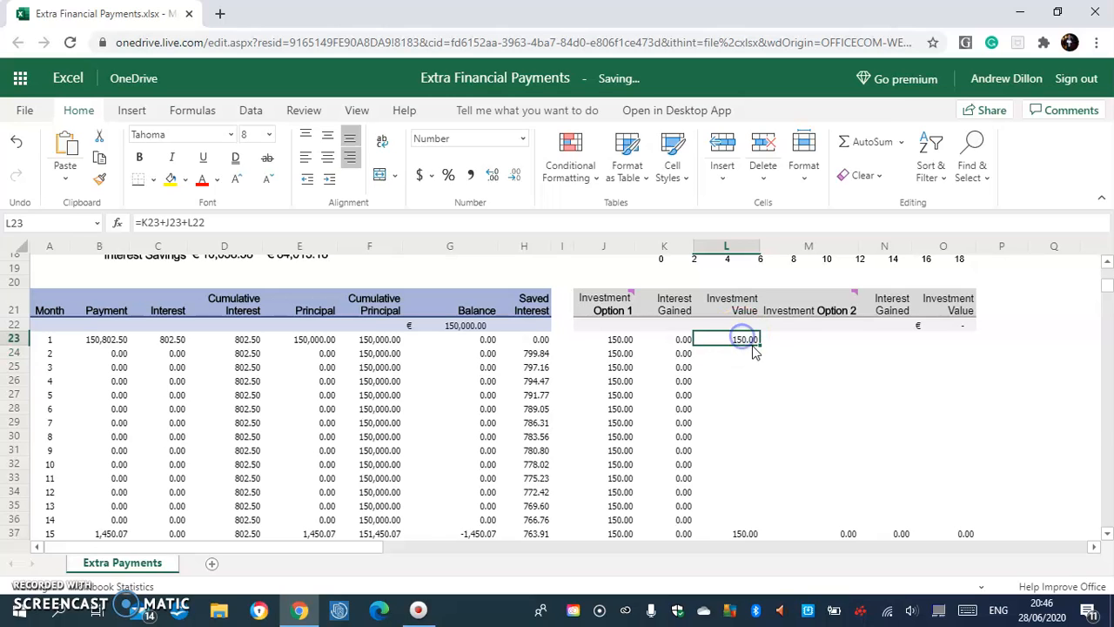
drag(759, 346, 754, 519)
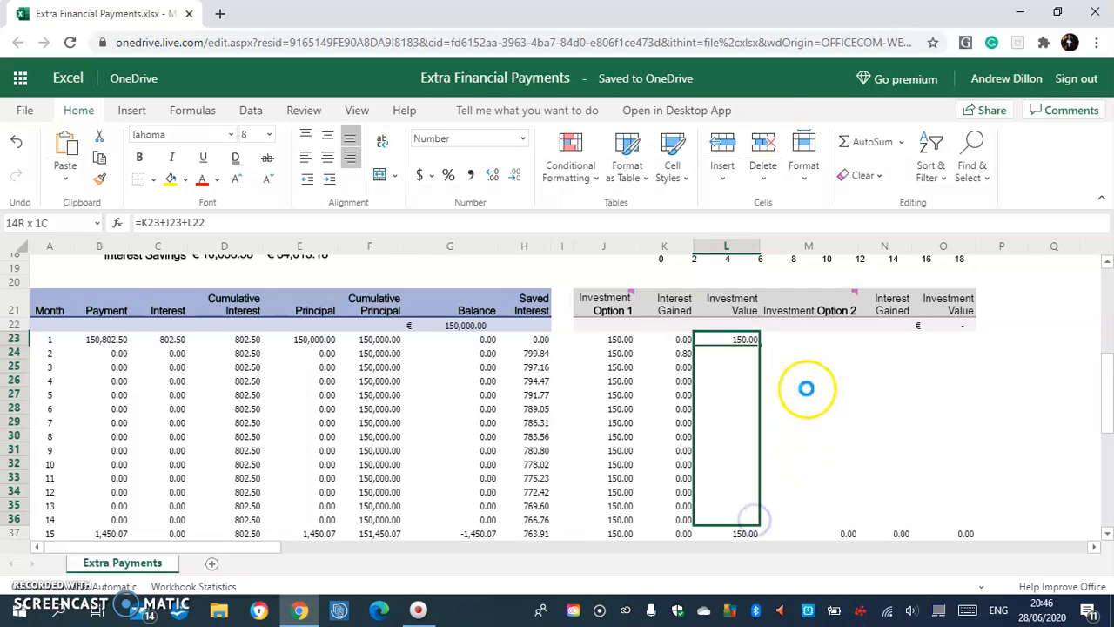
Step: Enter =IF(A23<=$D$13,0,$D$12) in Investment Option 2 cell M23 and fill it down to M36
click(781, 343)
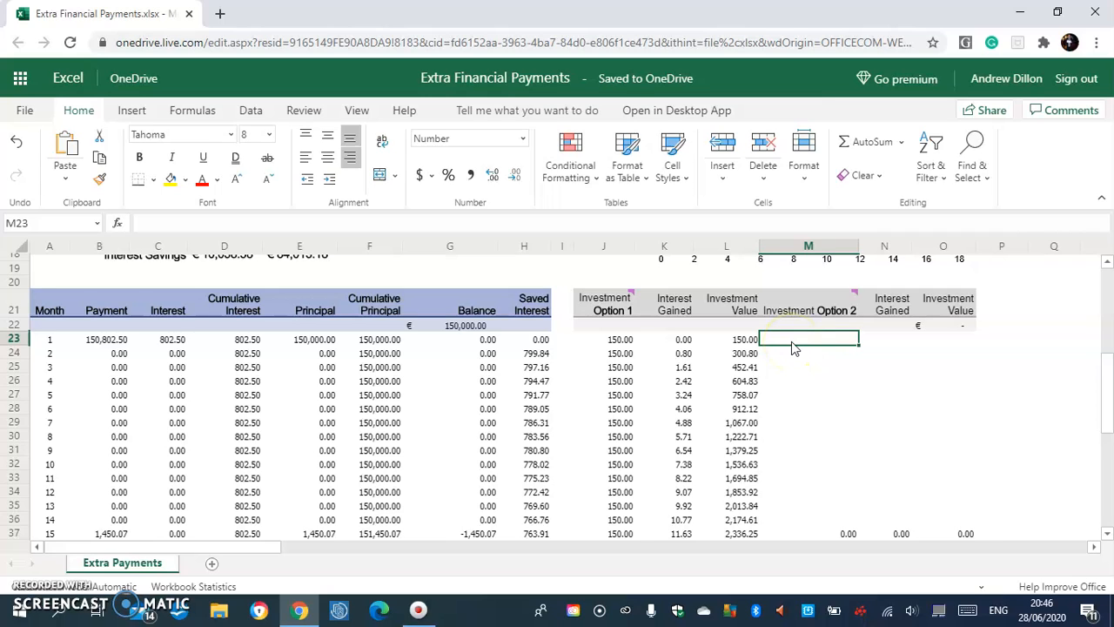
text(=)
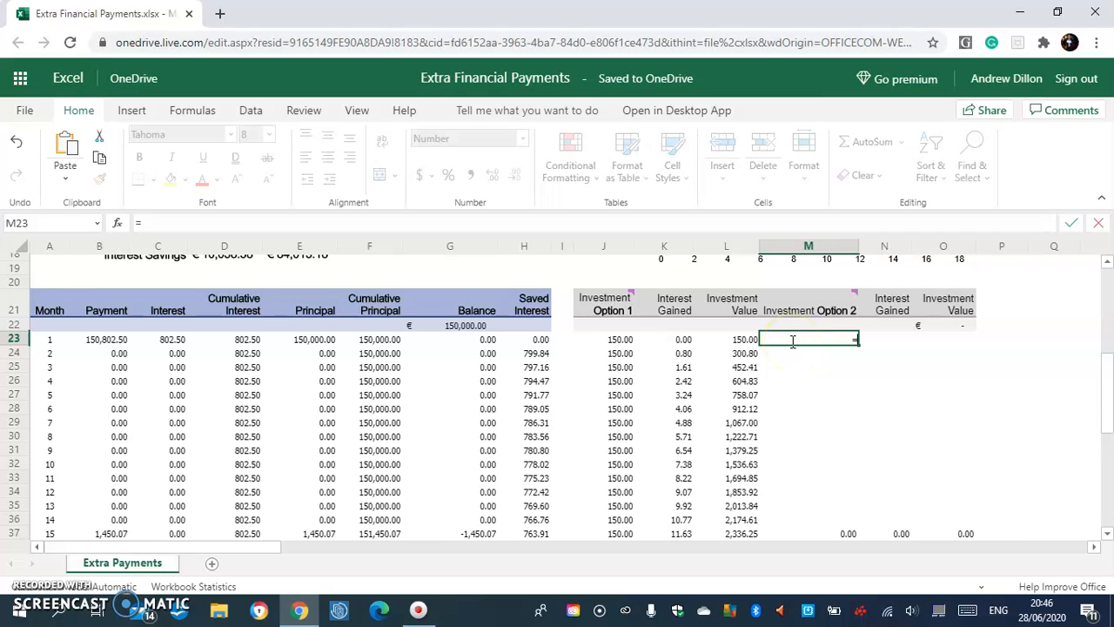
text(IF)
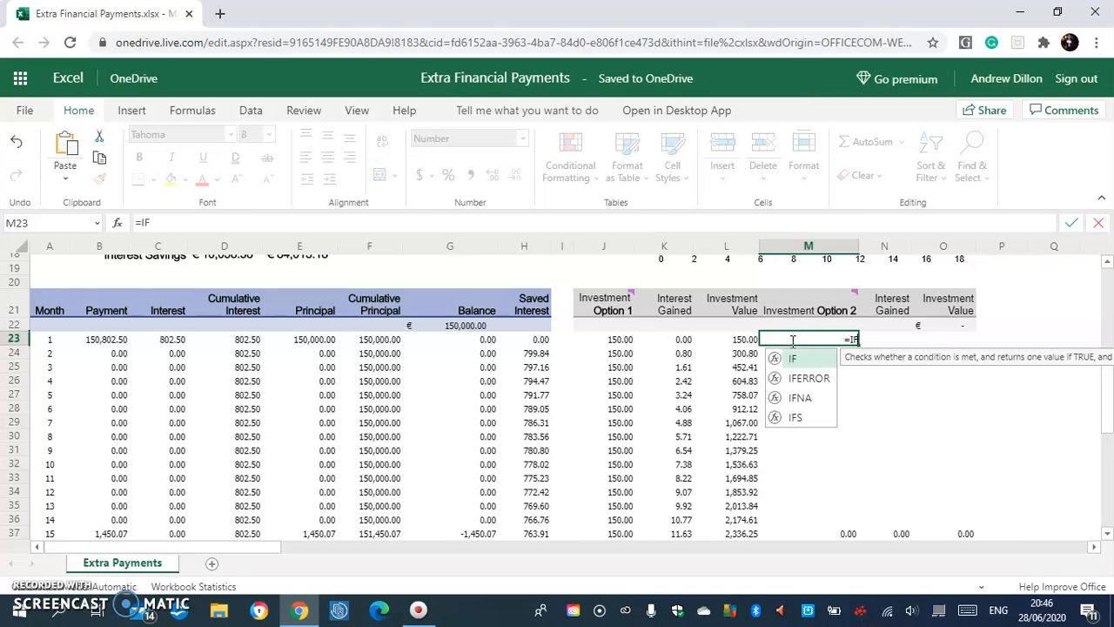
text((A23)
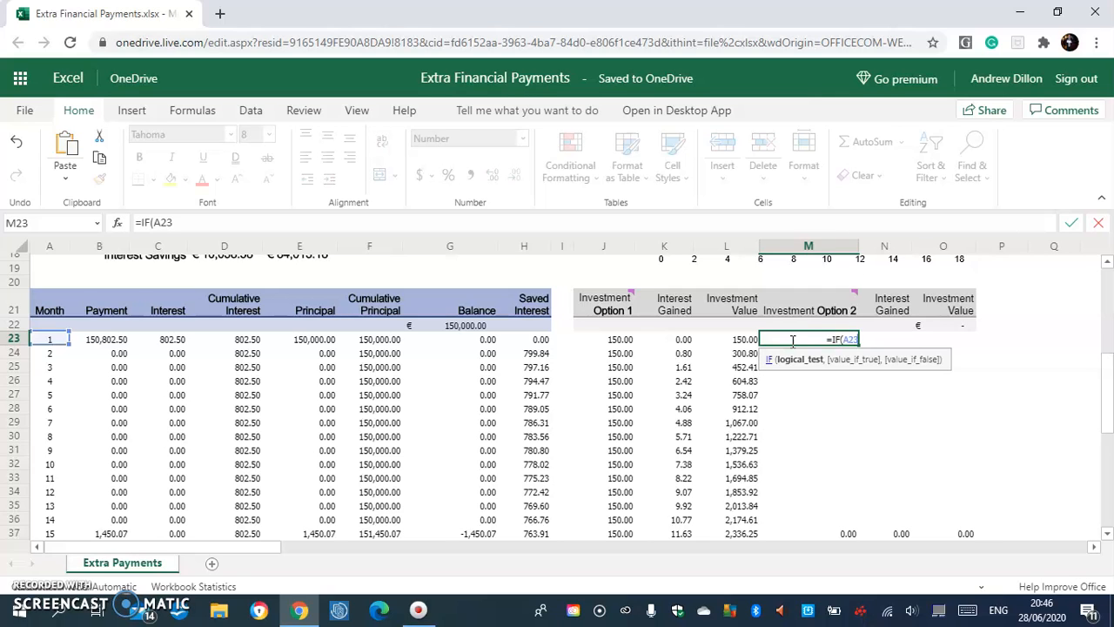
text(<=)
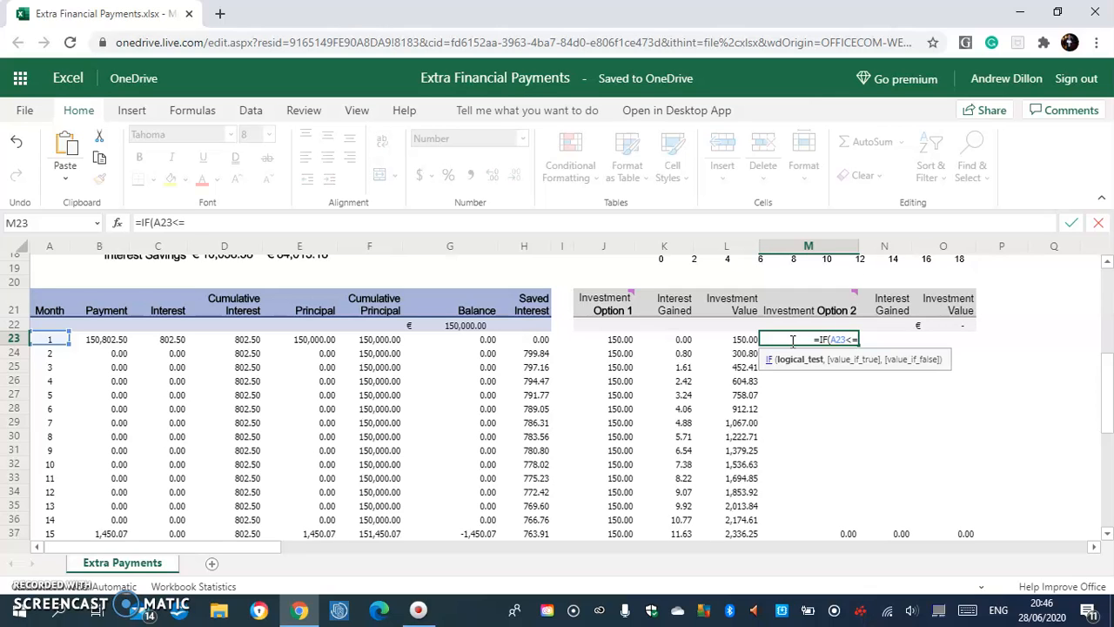
text($D$13)
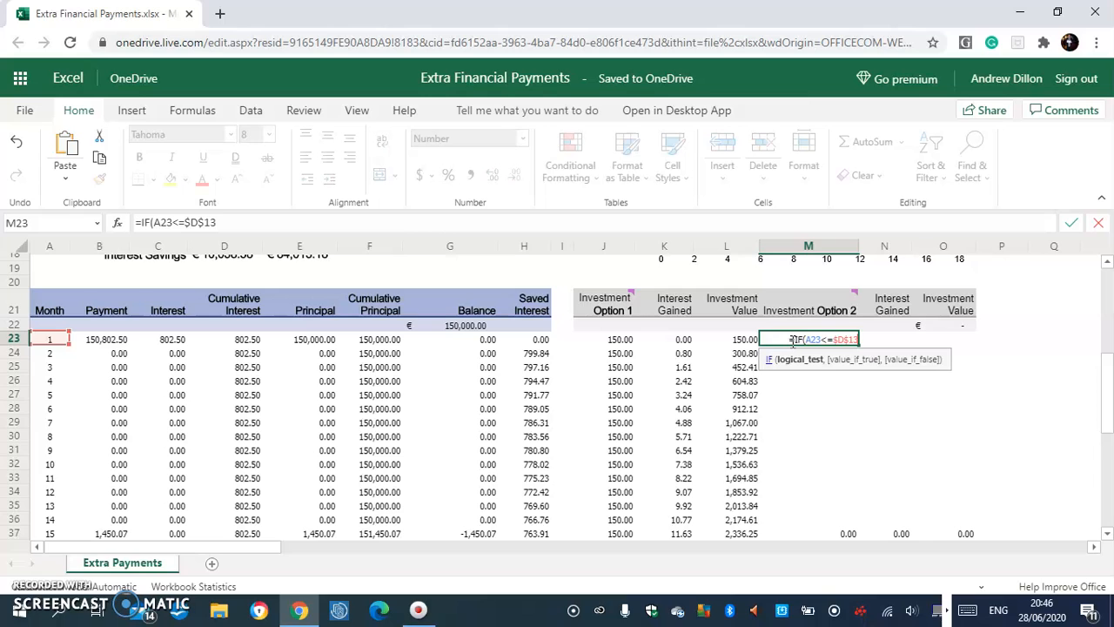
text(,0)
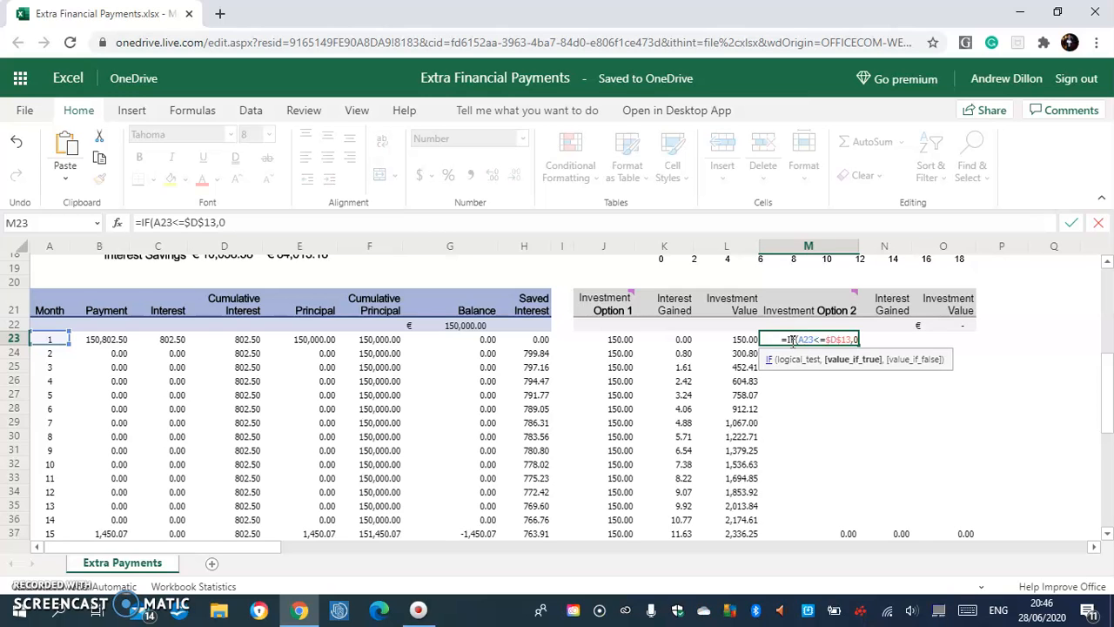
text(,$D$)
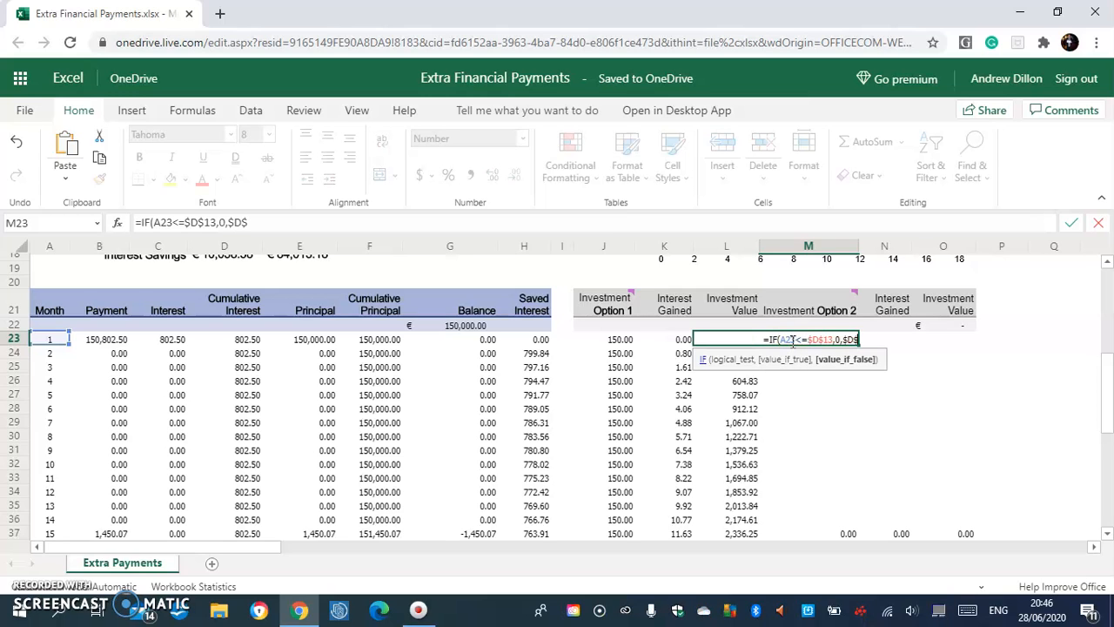
text(12)
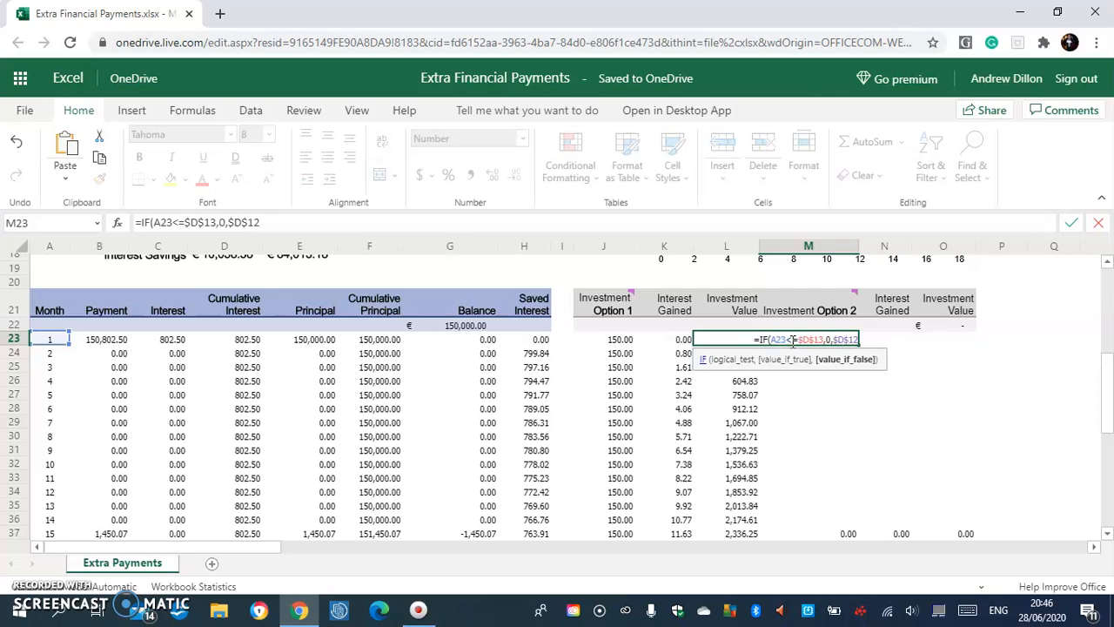
text())
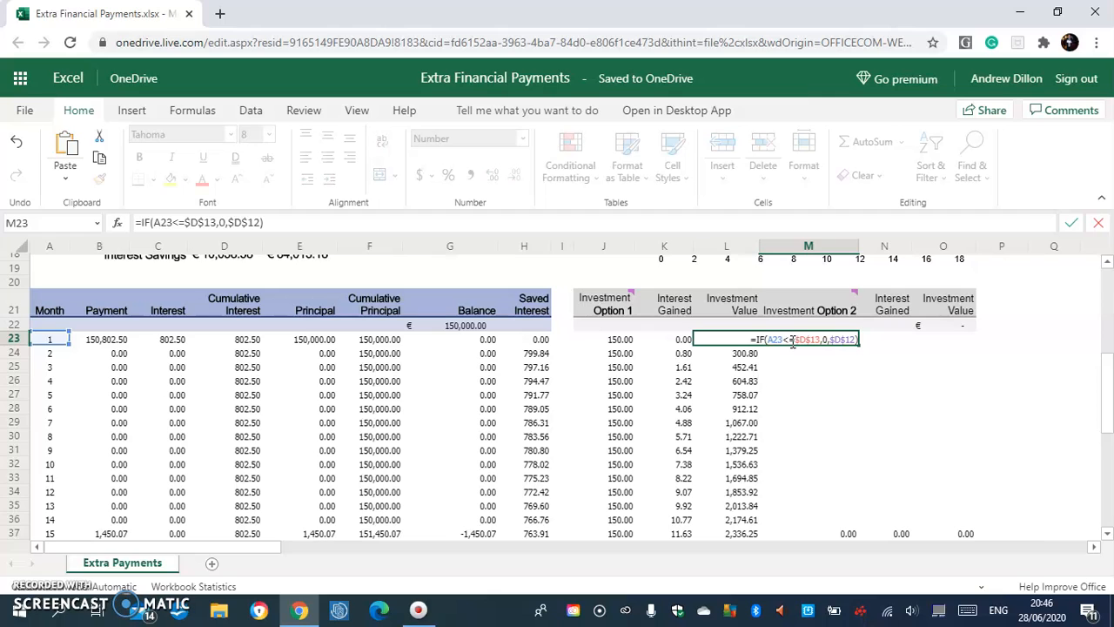
key(Return)
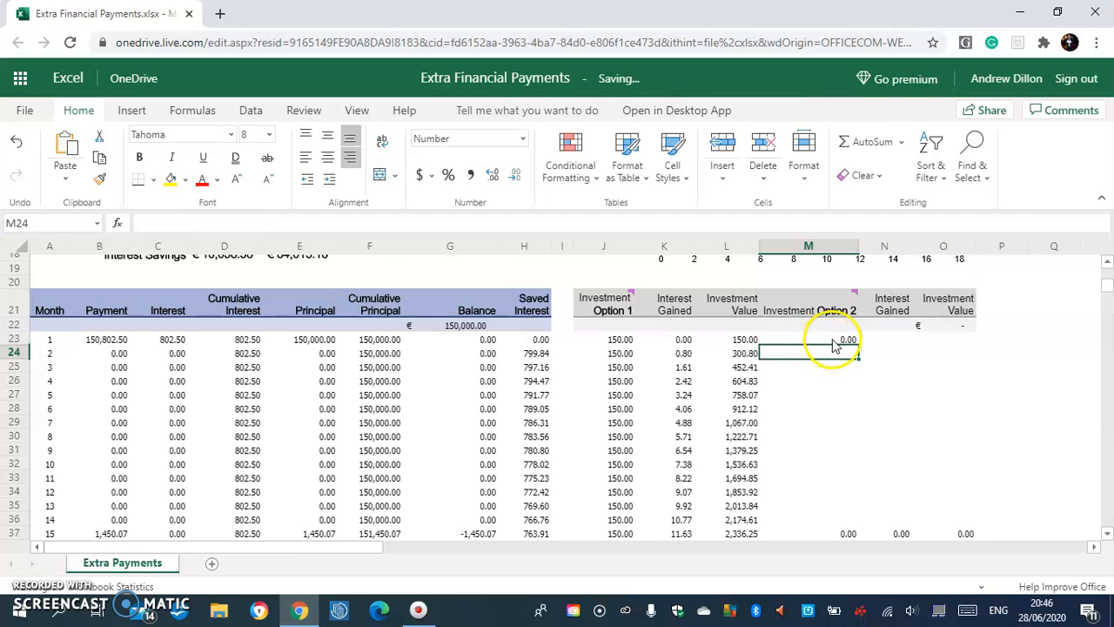
click(840, 339)
mouse_move(859, 346)
mouse_down()
mouse_move(833, 432)
mouse_move(840, 519)
mouse_up()
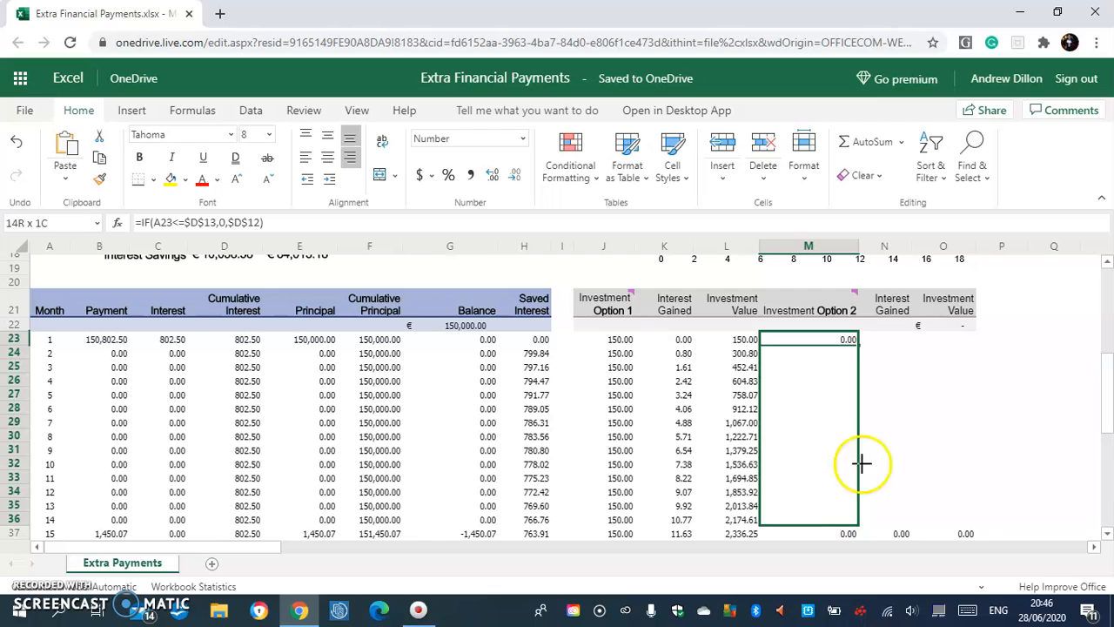
Step: Enter =$L$6/12*O22 in the Option 2 Interest Gained cell N23 and fill it down to N36
click(900, 342)
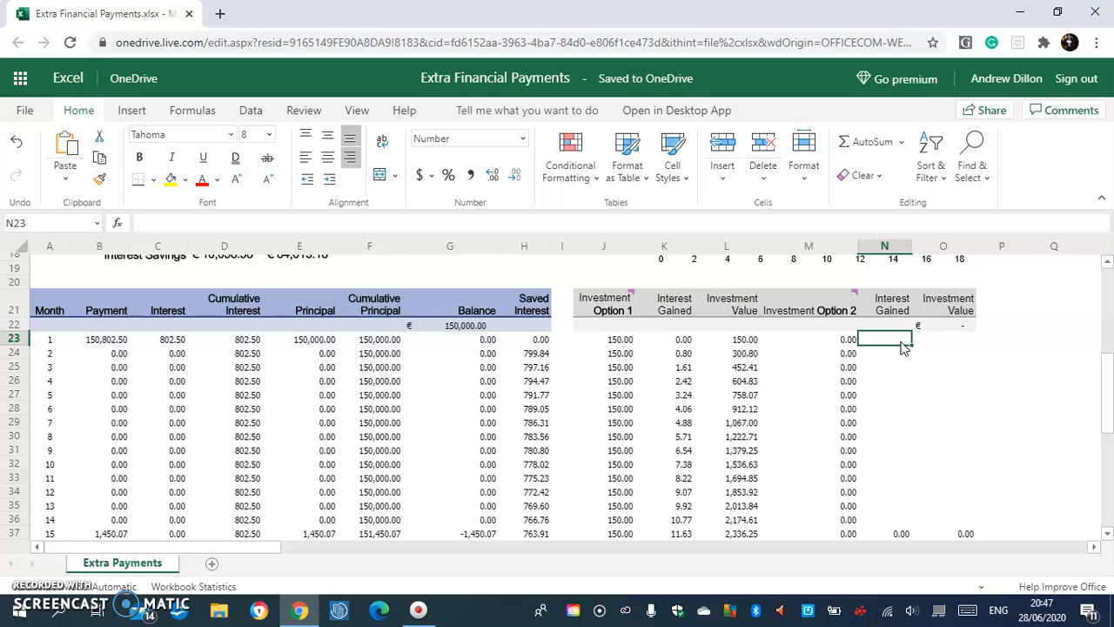
text(=)
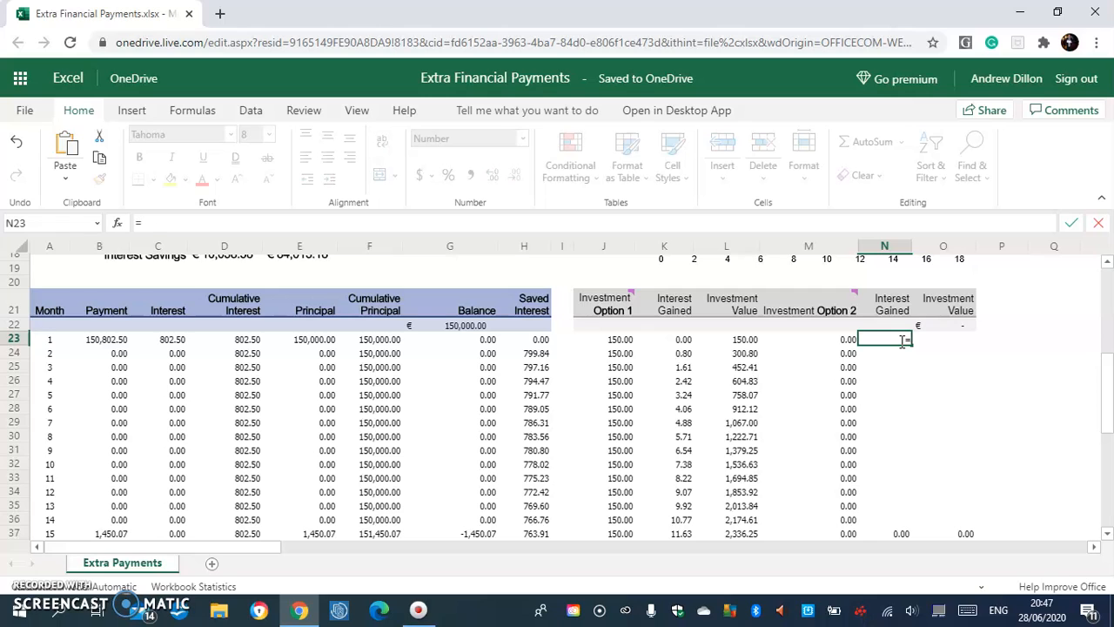
text($L$6/12*O)
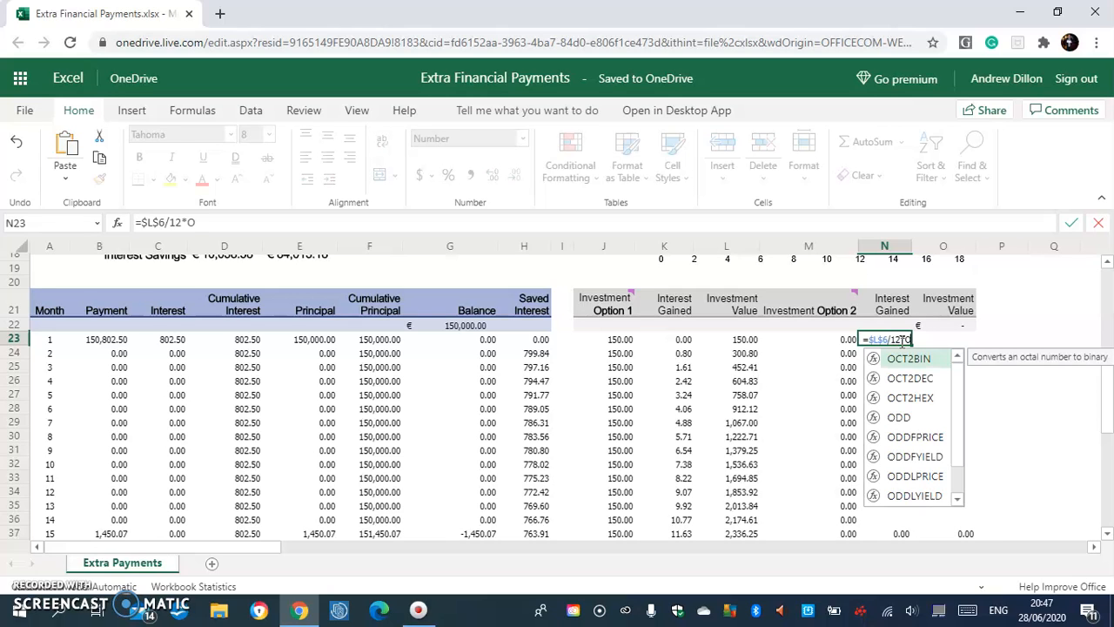
text(22)
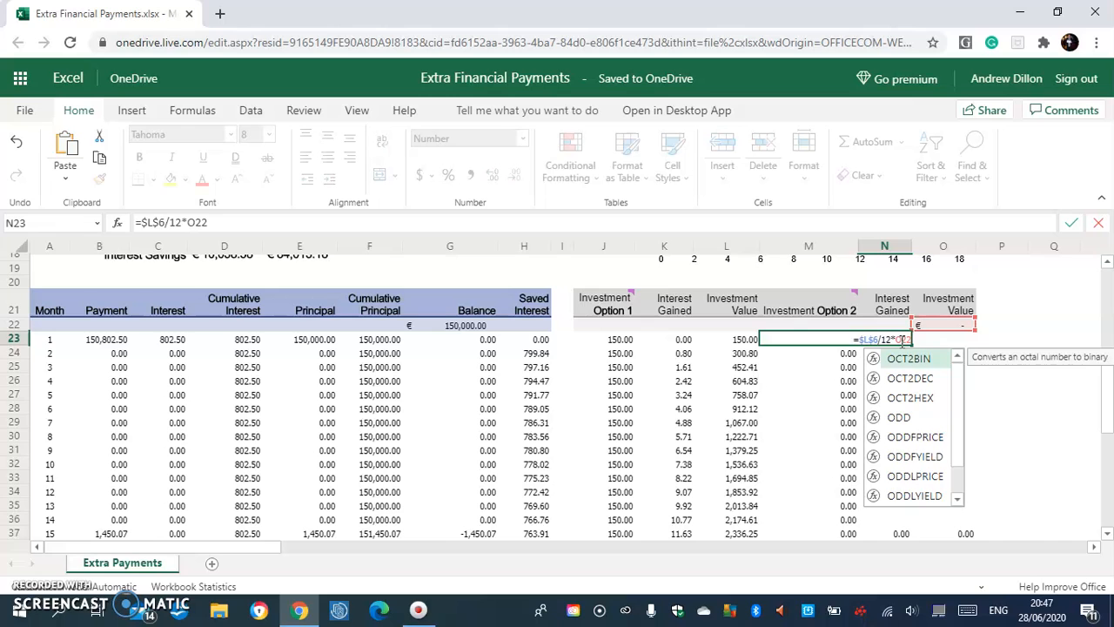
key(Return)
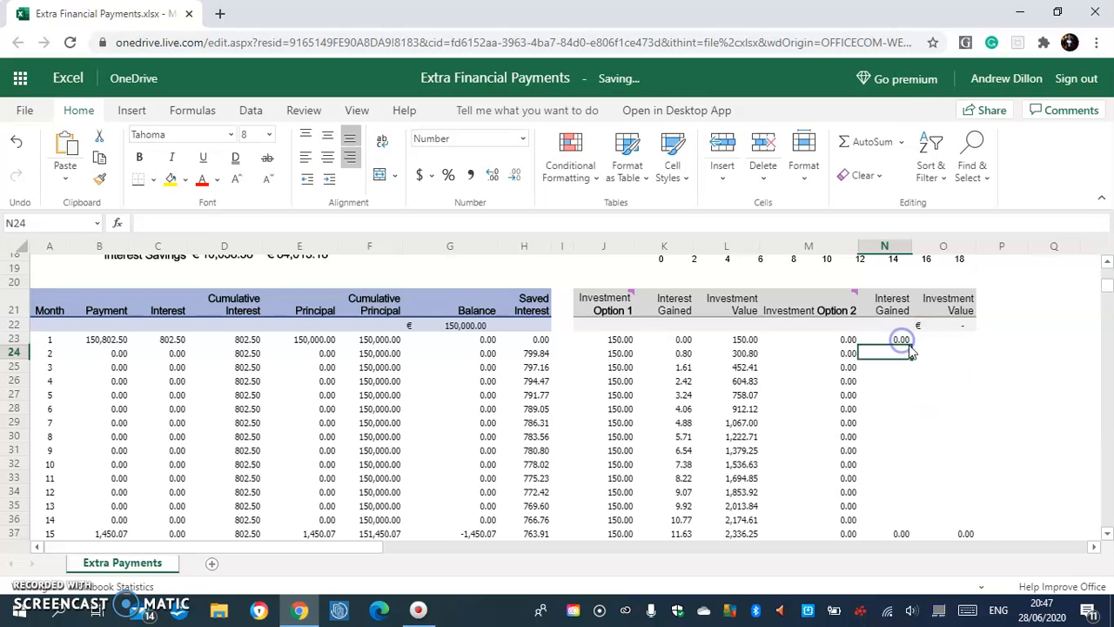
click(902, 341)
mouse_move(911, 344)
mouse_down()
mouse_move(928, 459)
mouse_move(911, 525)
mouse_up()
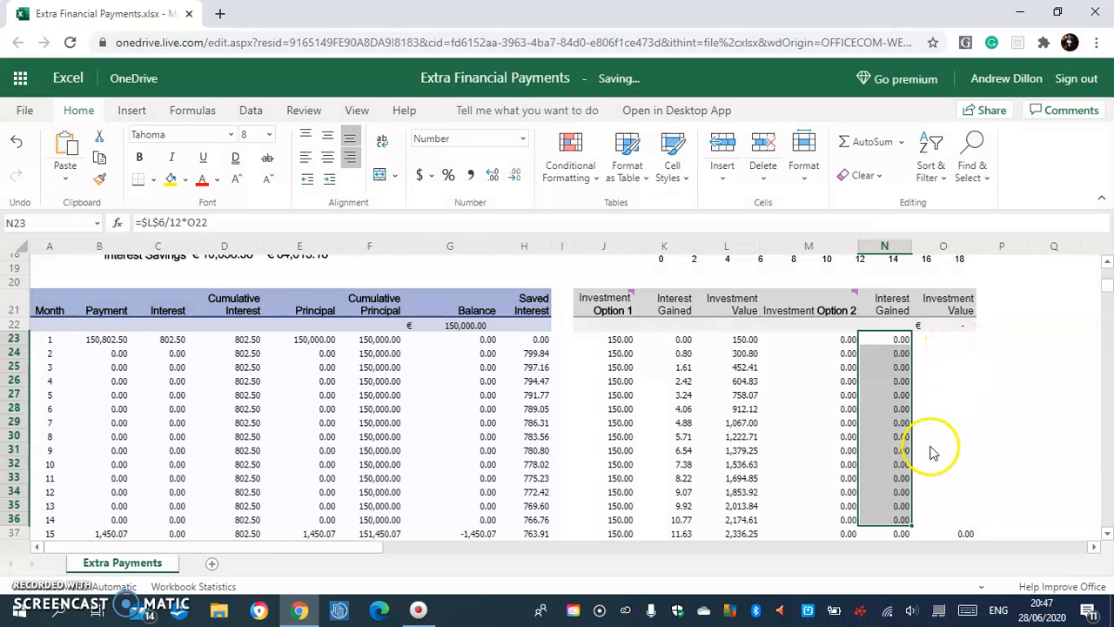
Step: Enter =N23+M23+O22 in the Option 2 Investment Value cell O23 and fill it down to O36
click(942, 341)
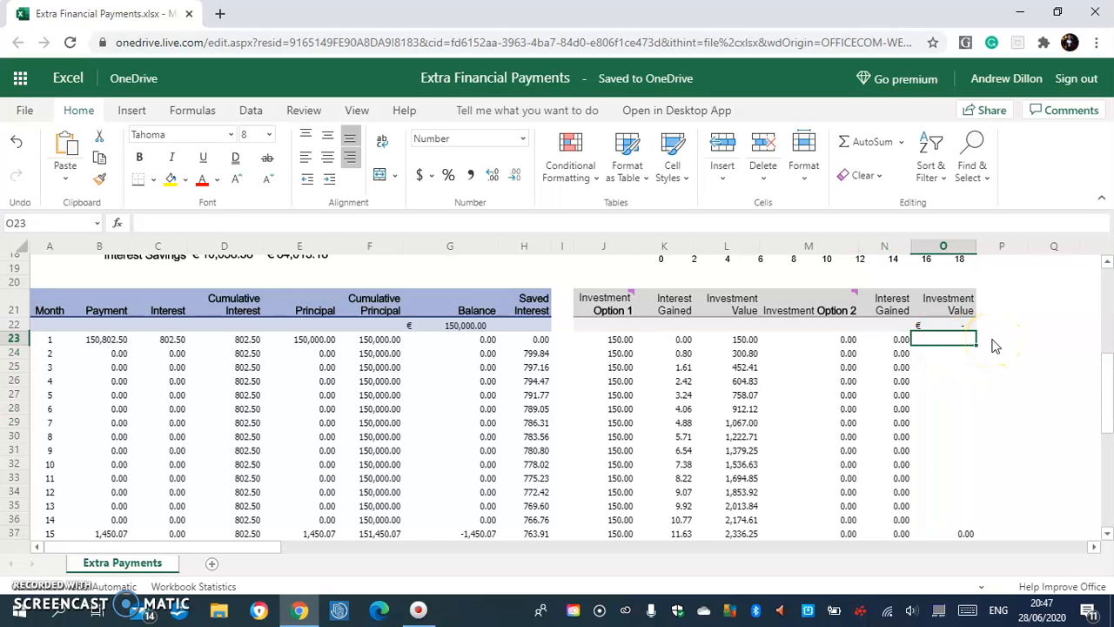
text(=N2)
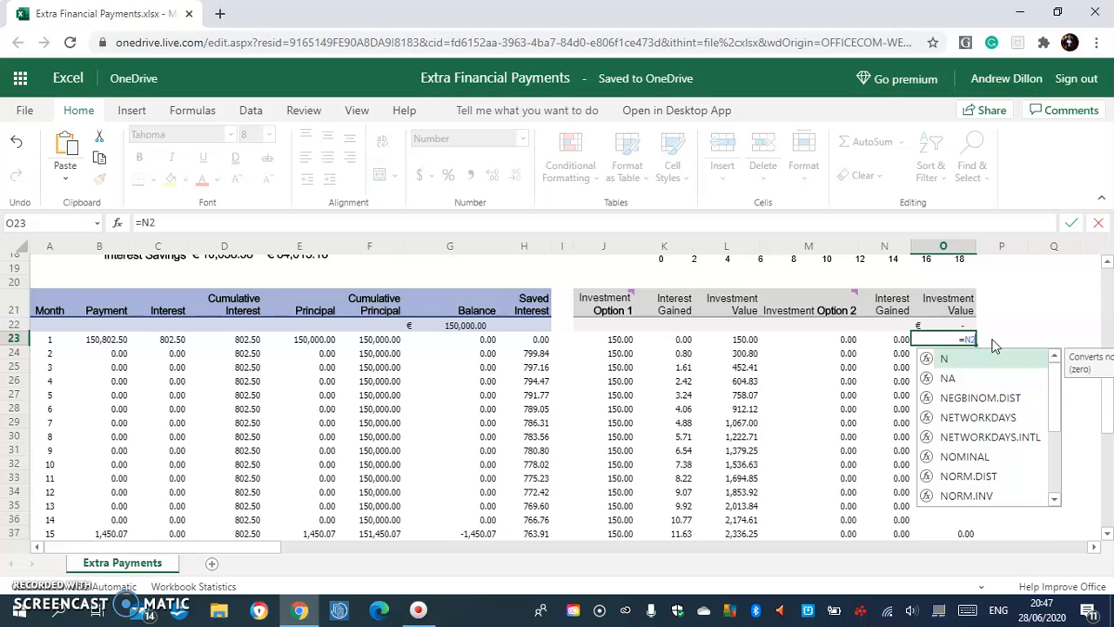
text(3+)
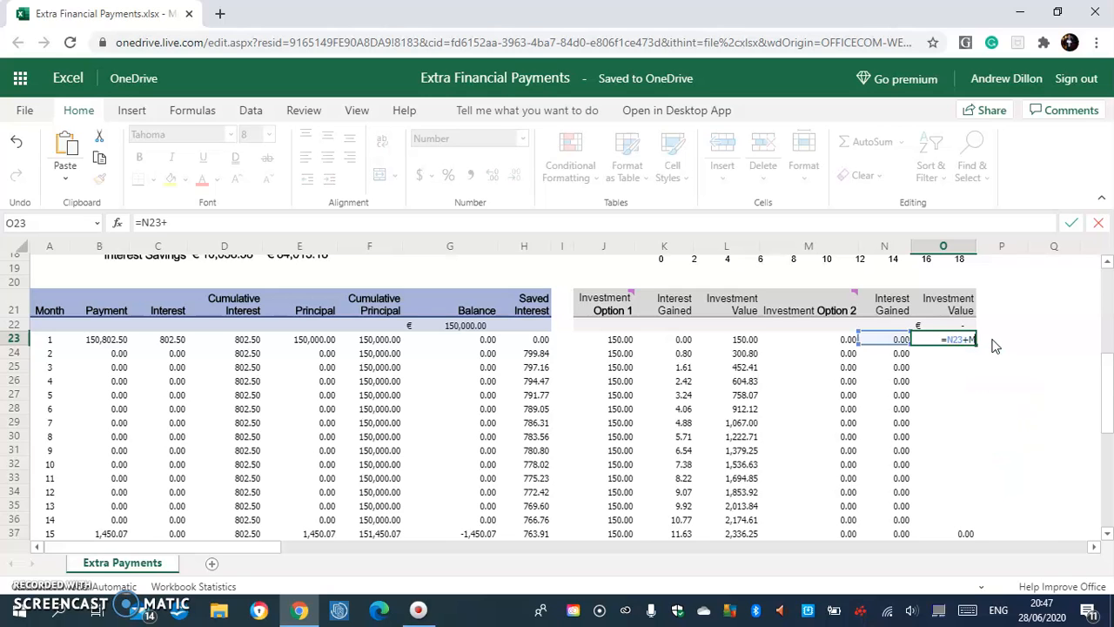
text(M23+)
key(Up)
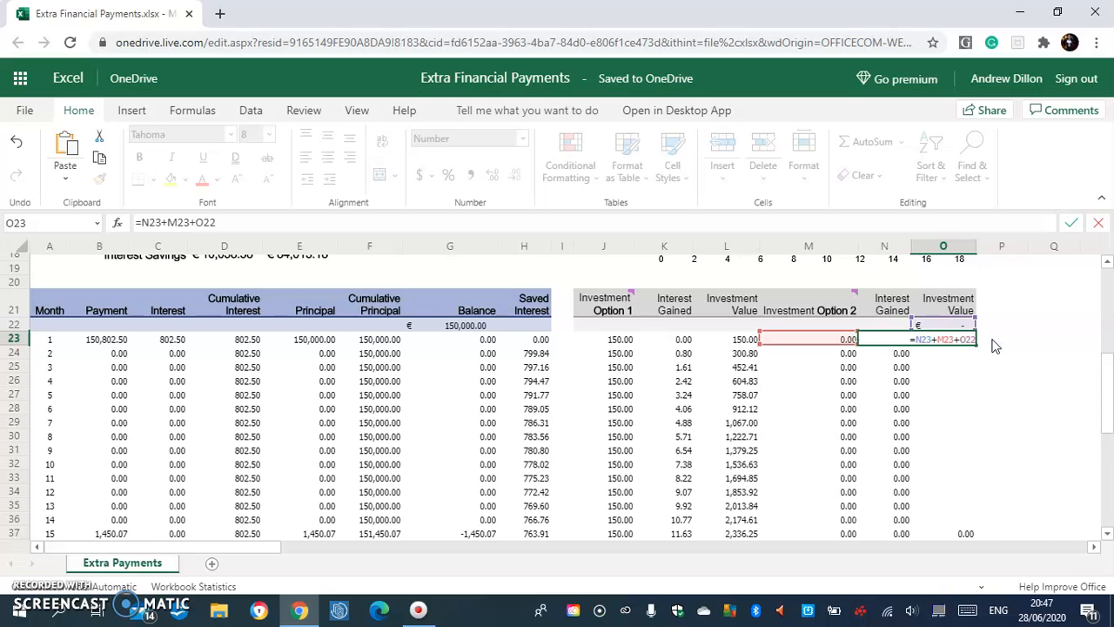
key(Return)
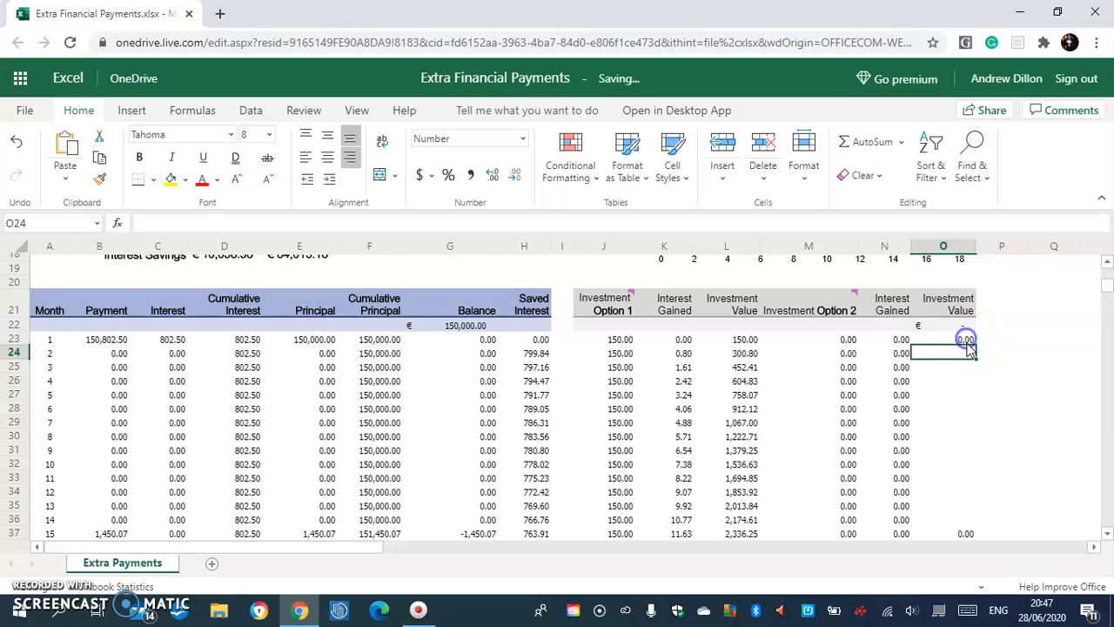
click(966, 340)
drag(978, 388, 966, 526)
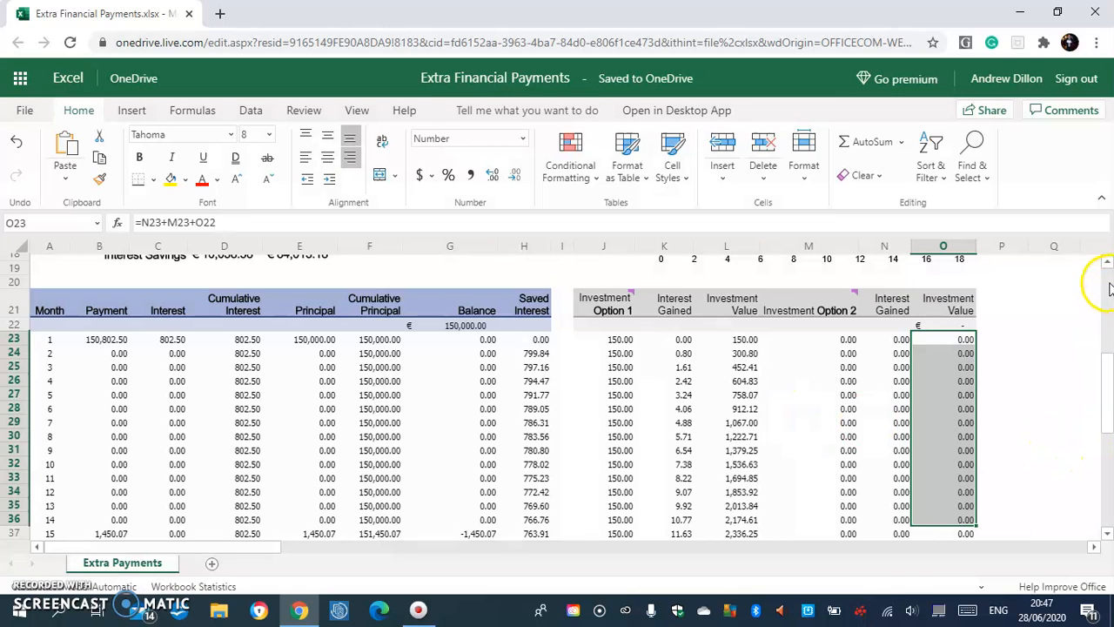
Step: Set the Annual Interest Rate under Investment Information, cell L6, to 8%
drag(1109, 383, 800, 331)
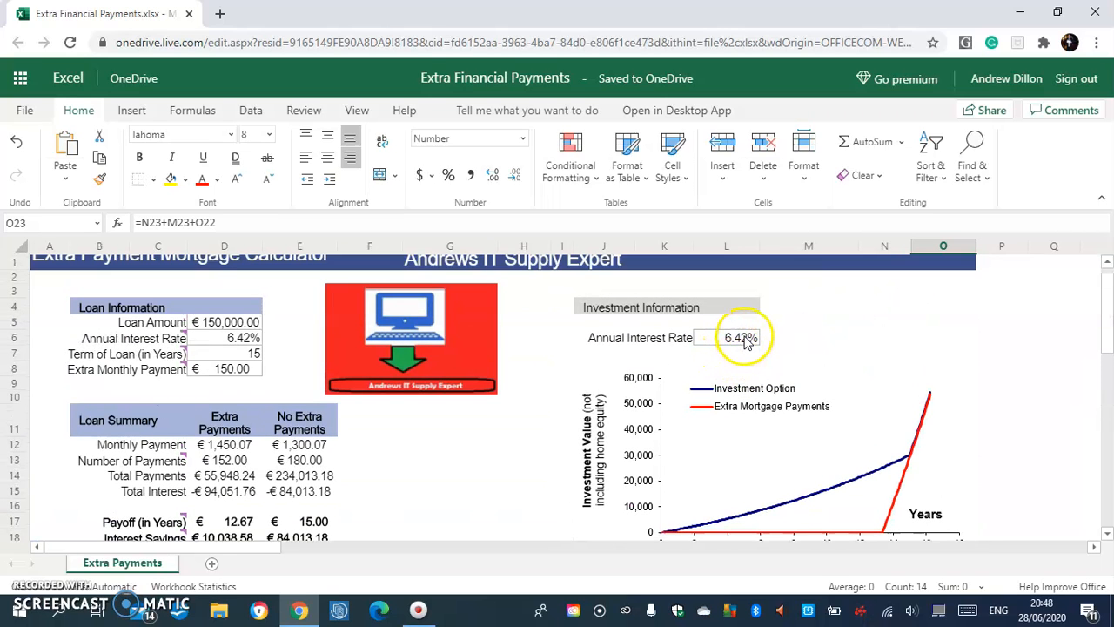
click(738, 337)
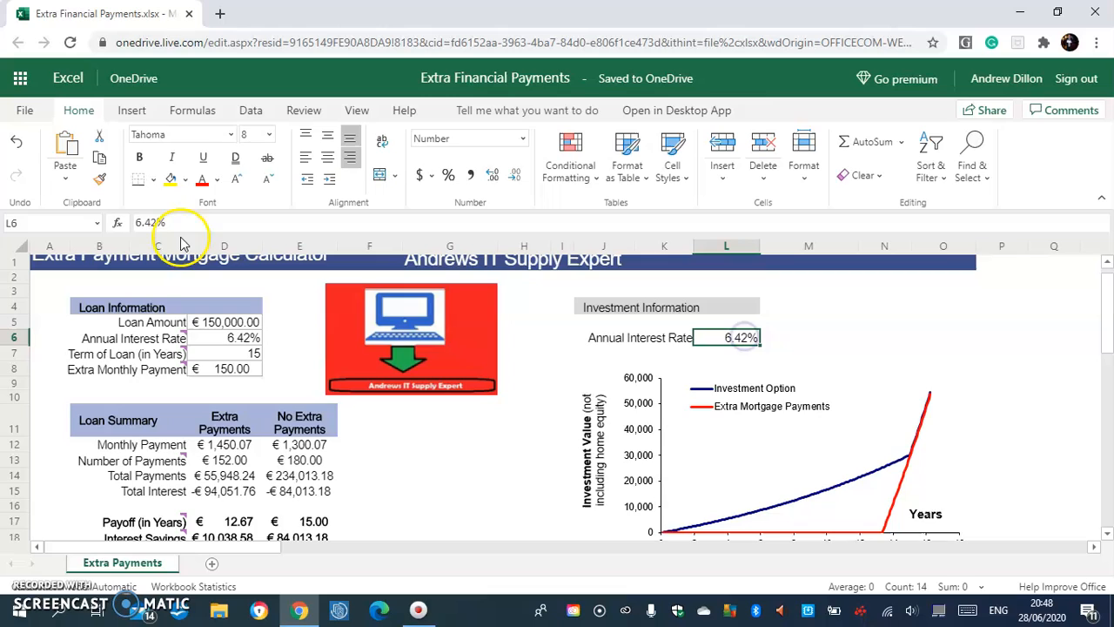
double_click(132, 225)
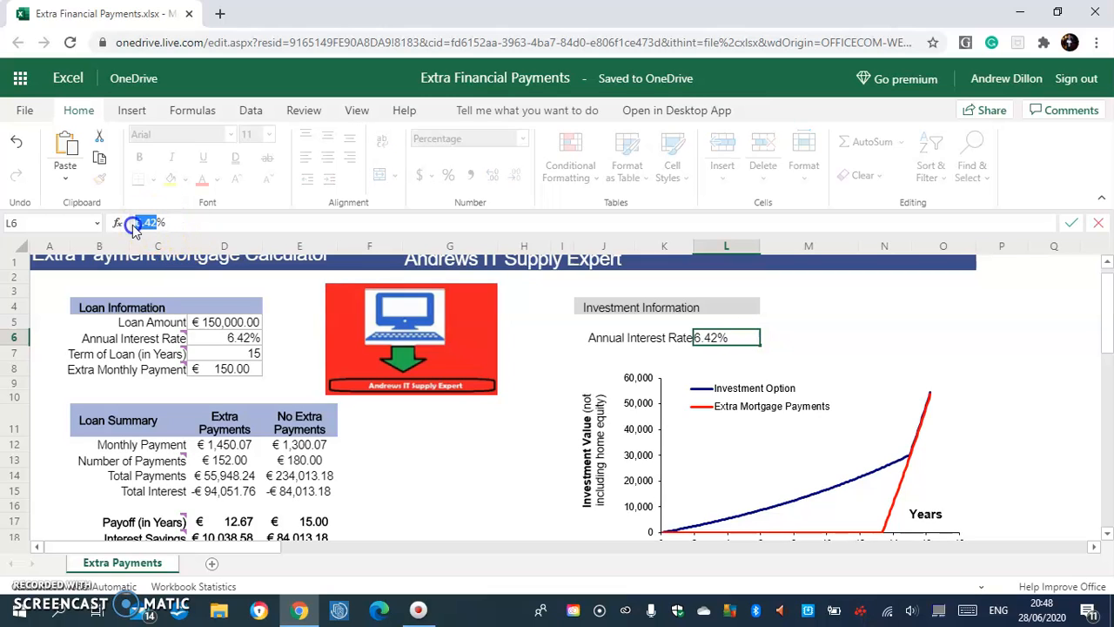
text(8)
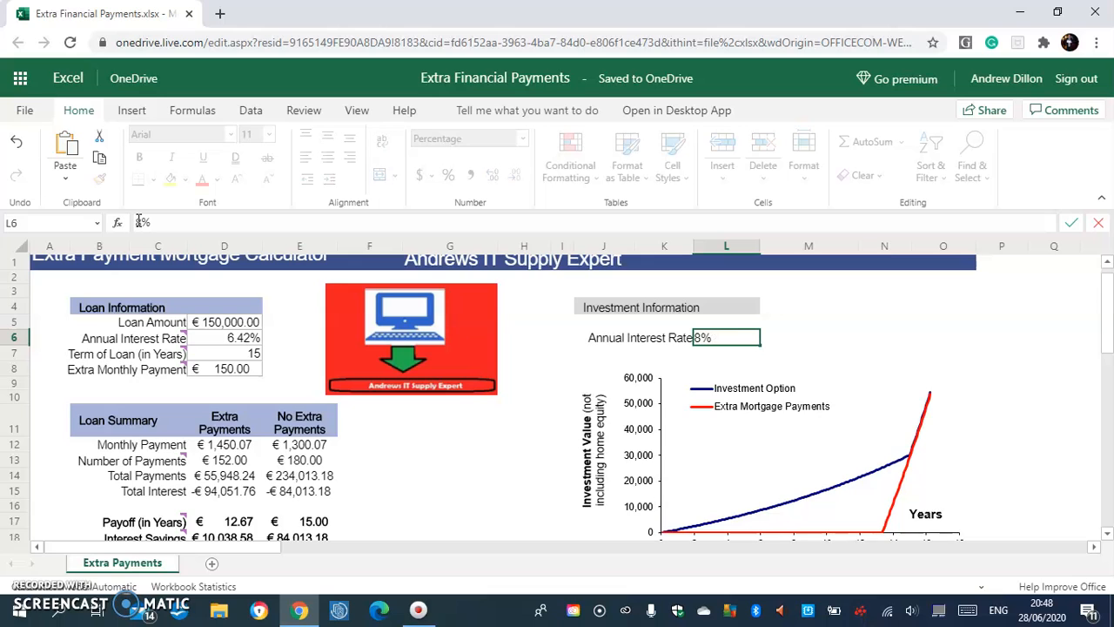
key(Return)
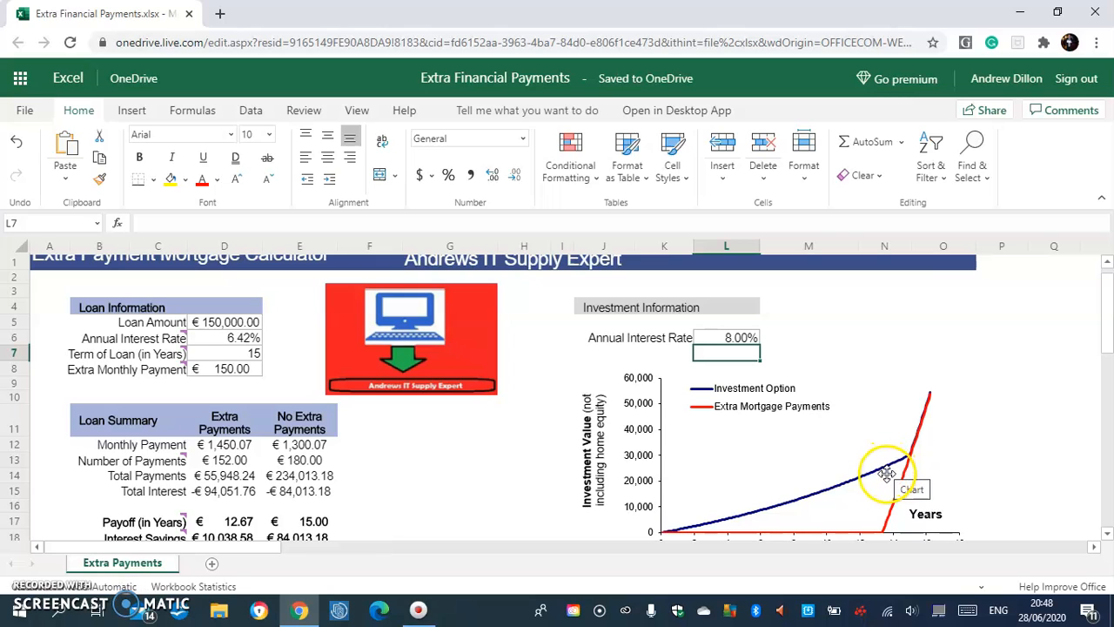
Step: Set the Annual Interest Rate under Investment Information, cell L6, to 12%
click(736, 339)
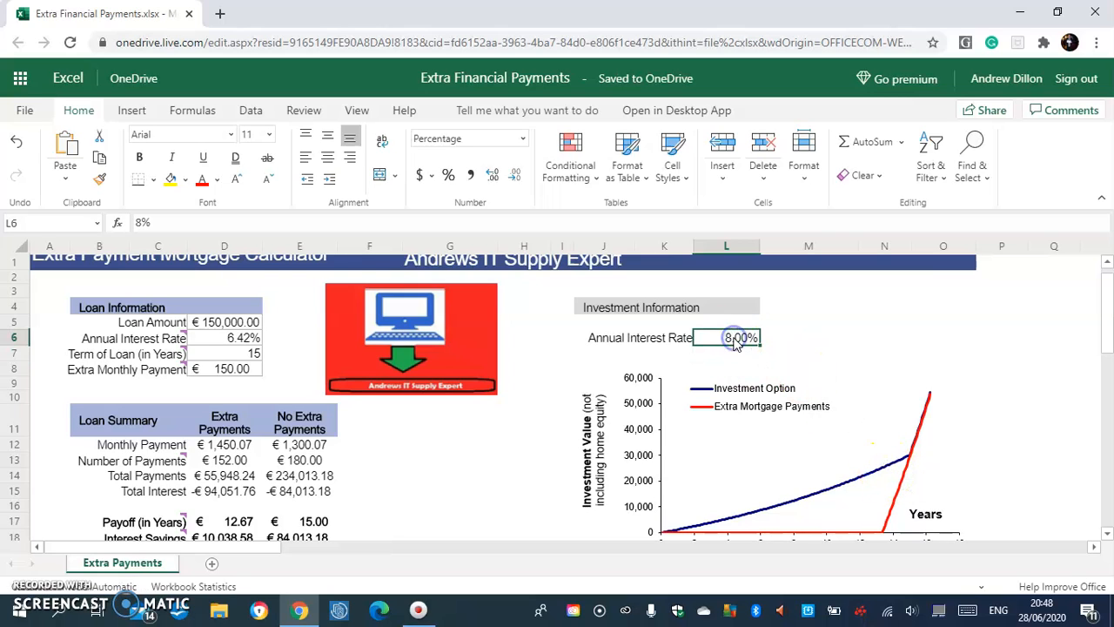
click(138, 219)
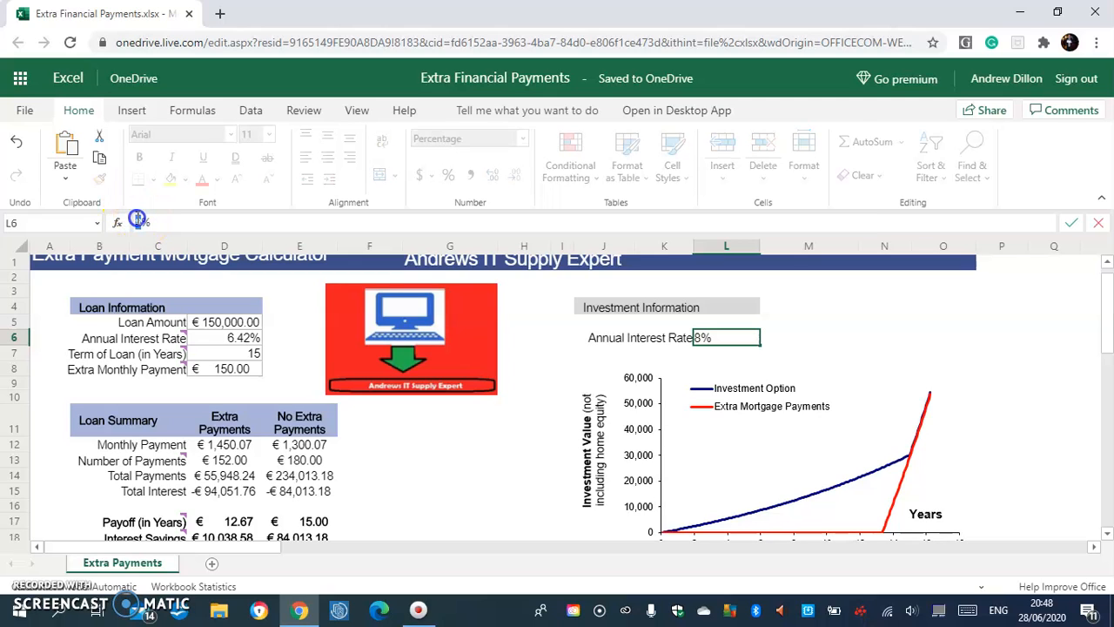
key(Delete)
text(12)
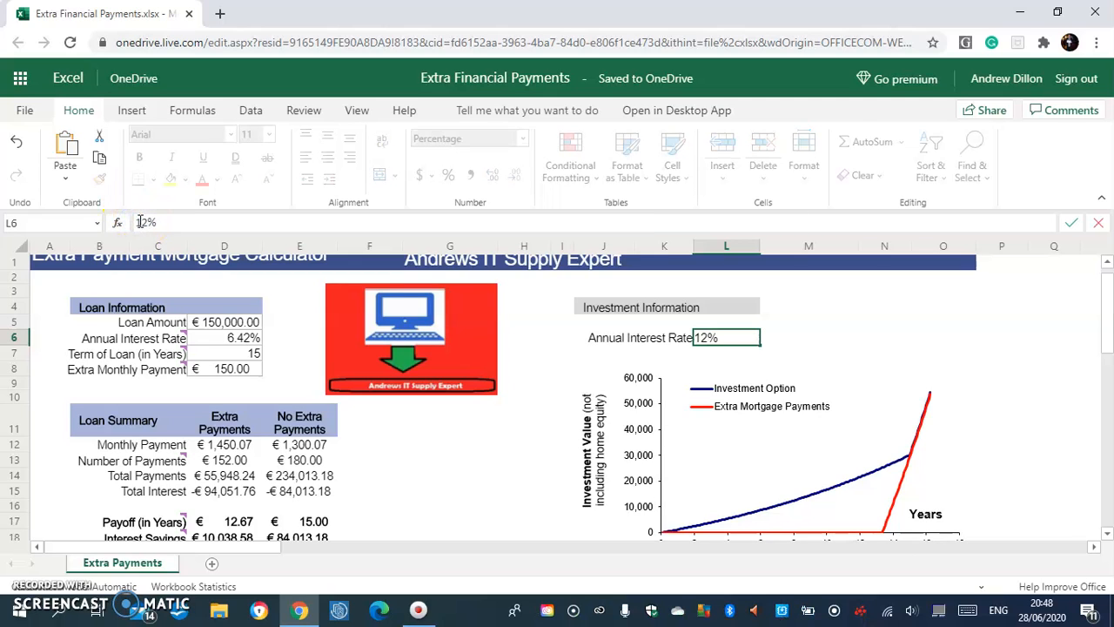
key(Return)
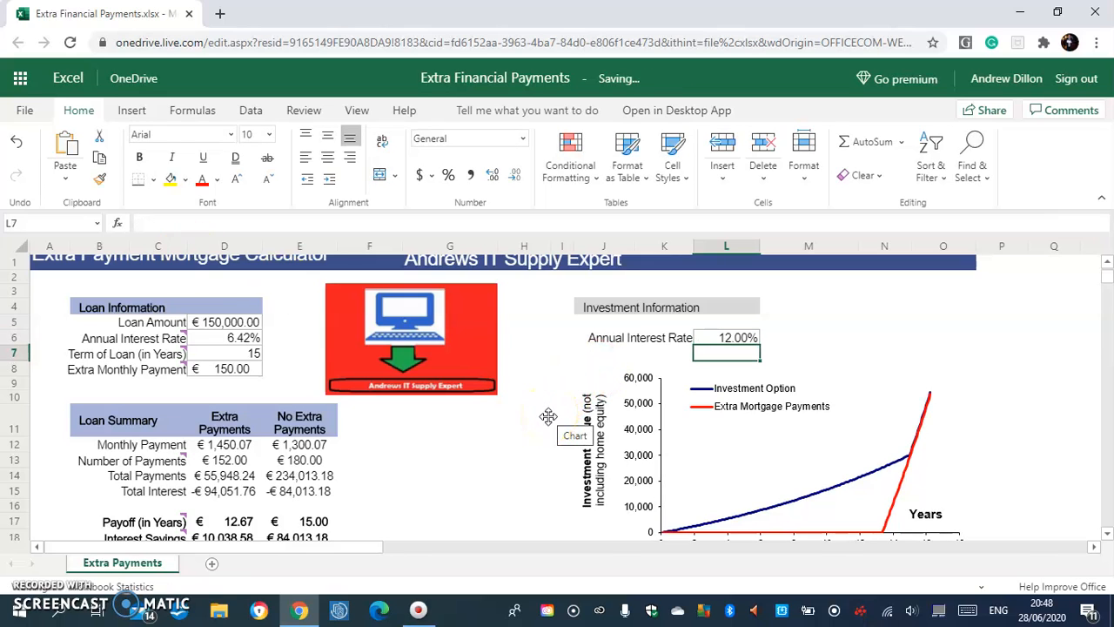
Step: Set the Annual Interest Rate under Loan Information, cell D6, to 12% and check the effect on the summary and chart
click(254, 340)
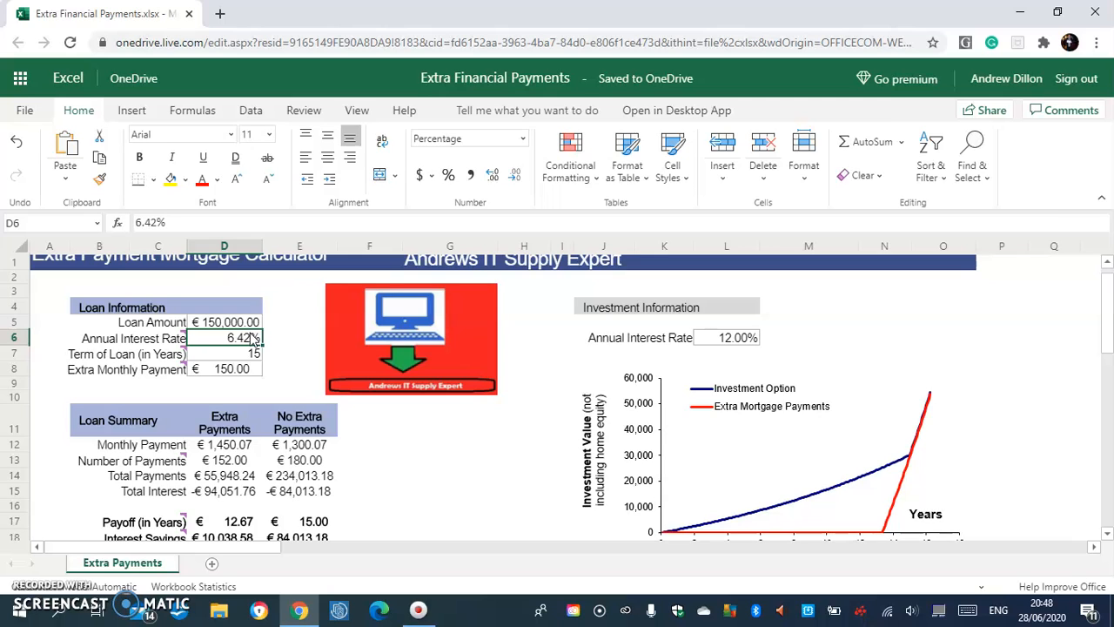
text(12%)
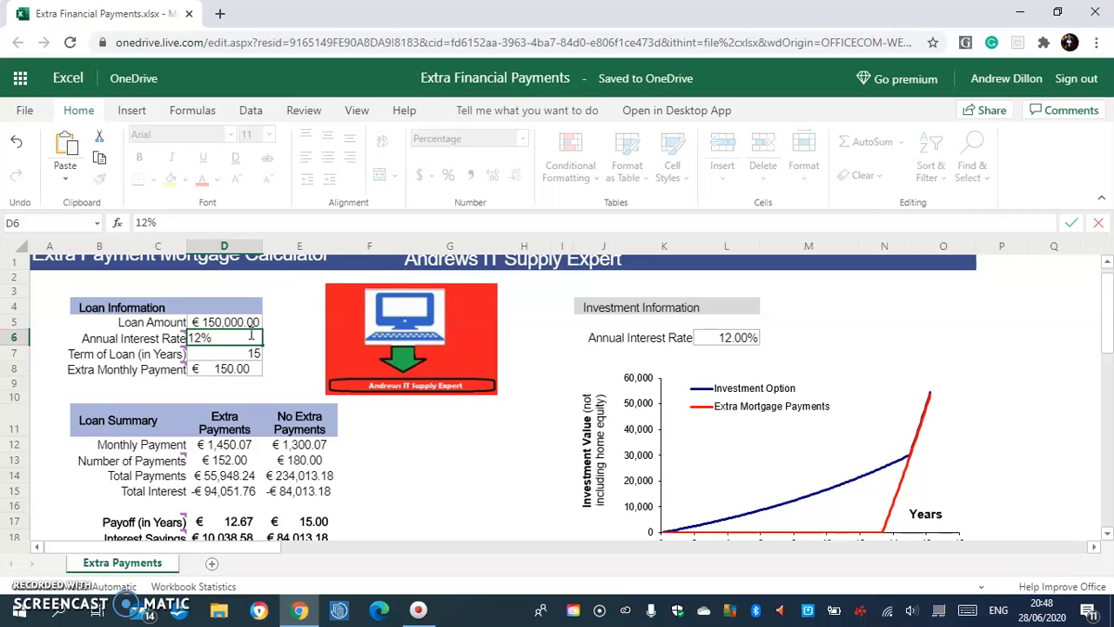
key(Return)
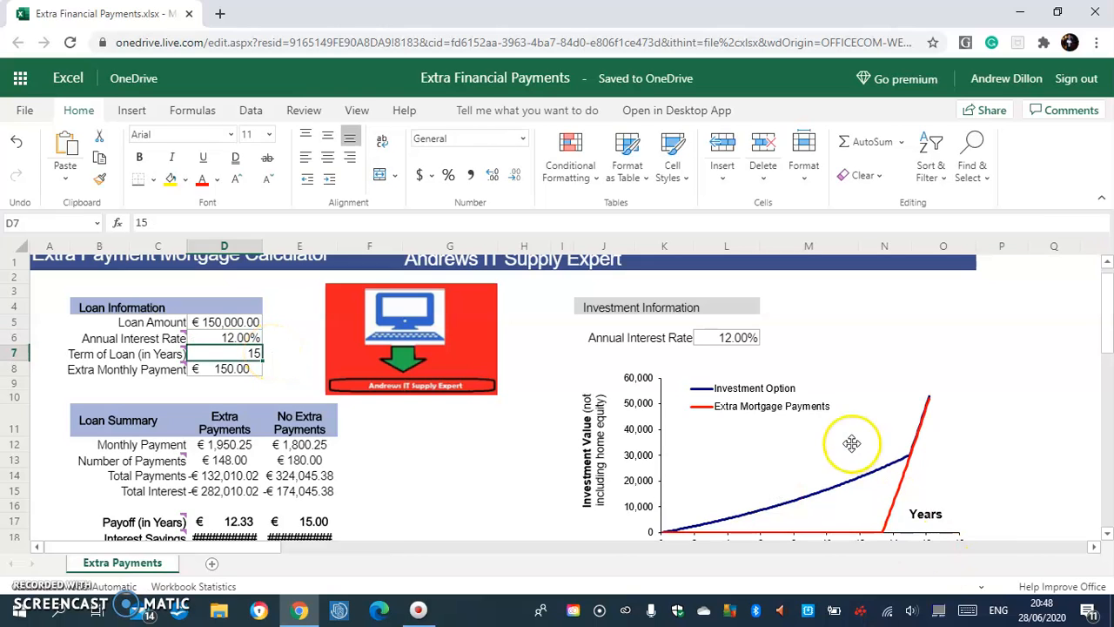
mouse_move(1111, 345)
mouse_down()
mouse_move(1109, 363)
mouse_move(1110, 309)
mouse_move(1109, 324)
mouse_up()
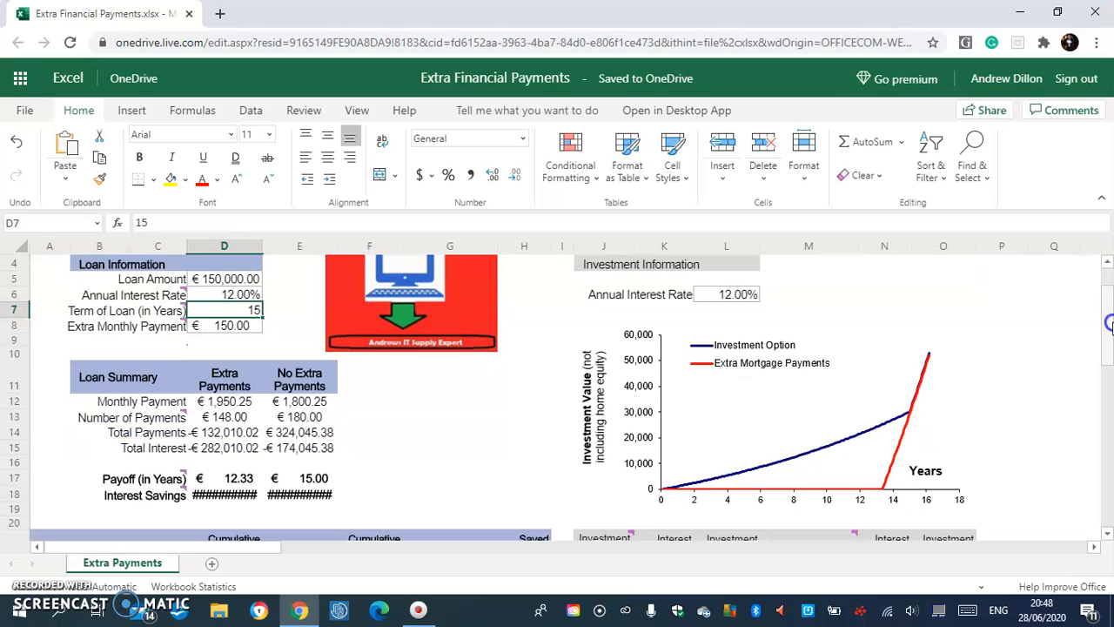
Step: Set the Annual Interest Rate under Loan Information, cell D6, to 6.42%
click(228, 296)
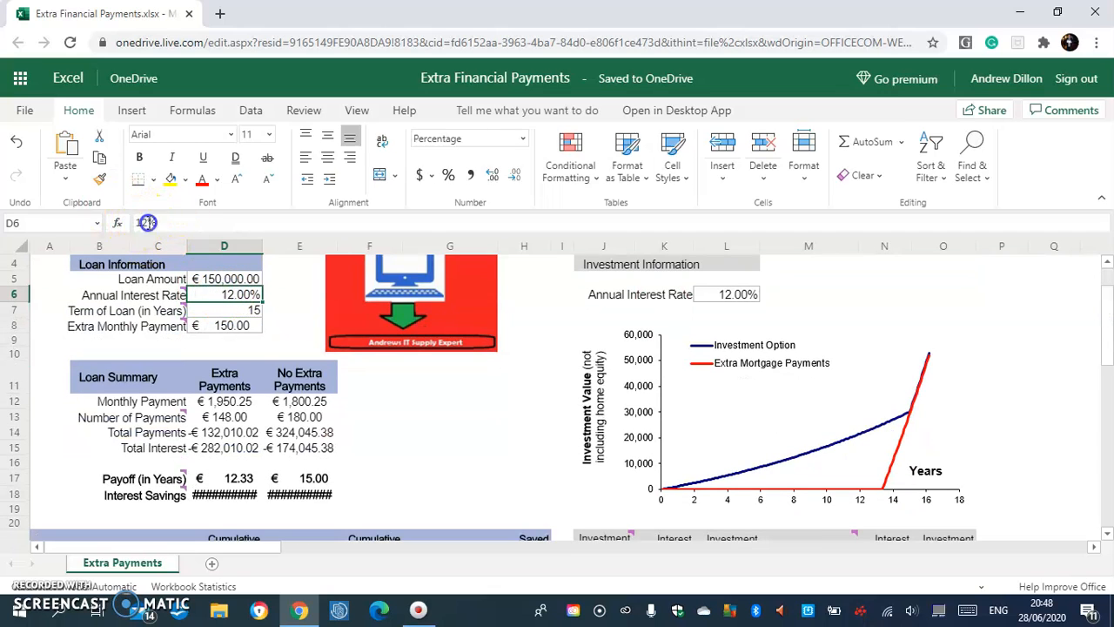
drag(153, 223, 127, 223)
text(6.42)
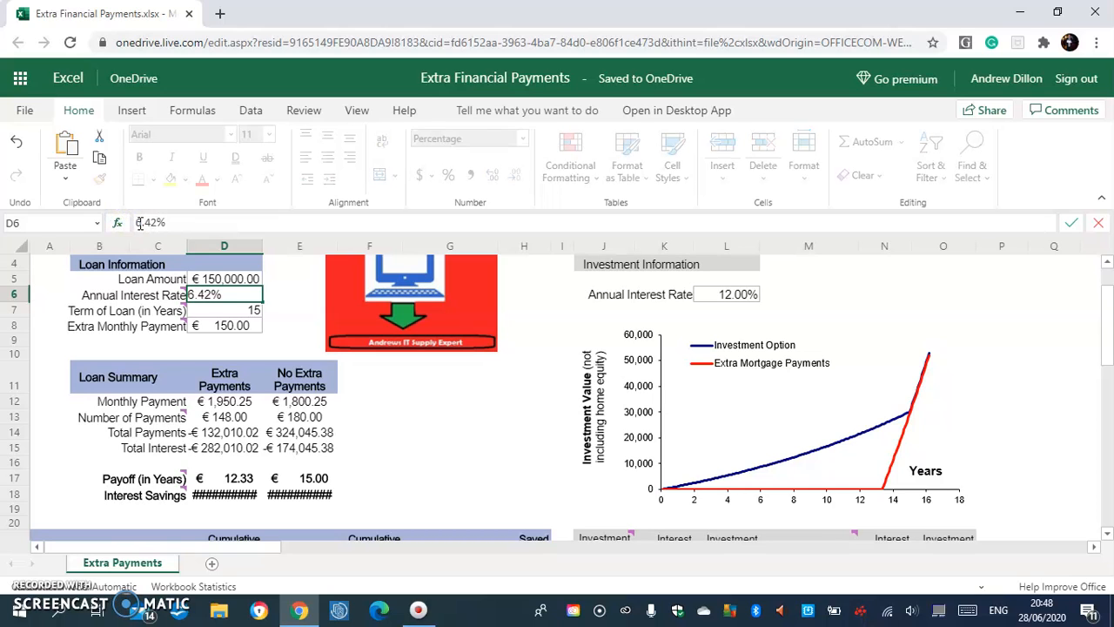
Step: Set the Annual Interest Rate under Investment Information, cell L6, to 6.42%
click(740, 294)
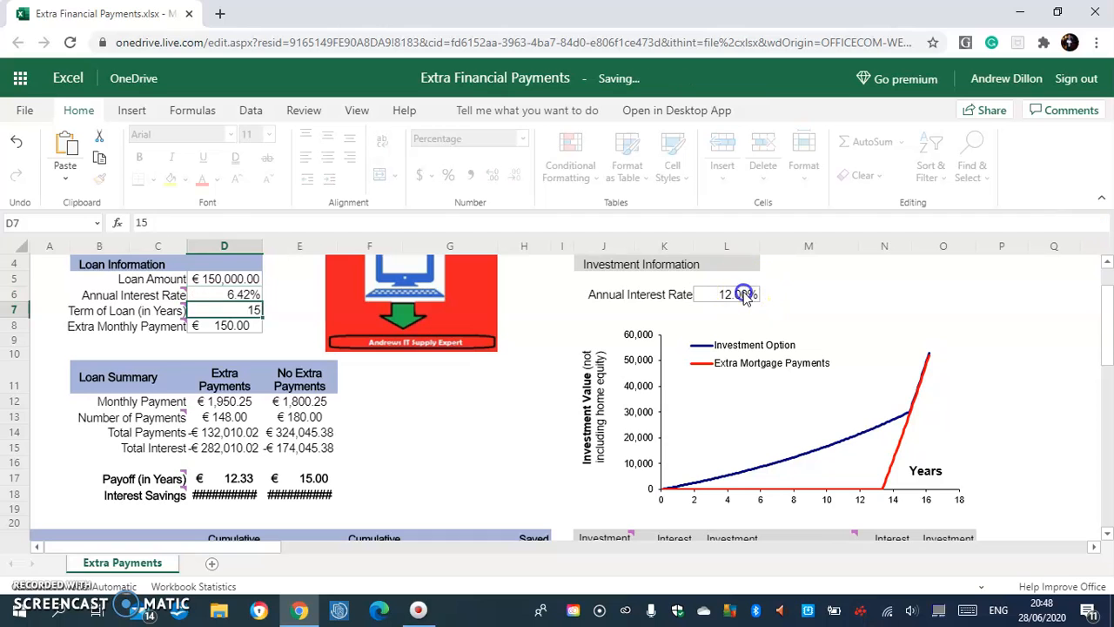
drag(148, 225, 126, 218)
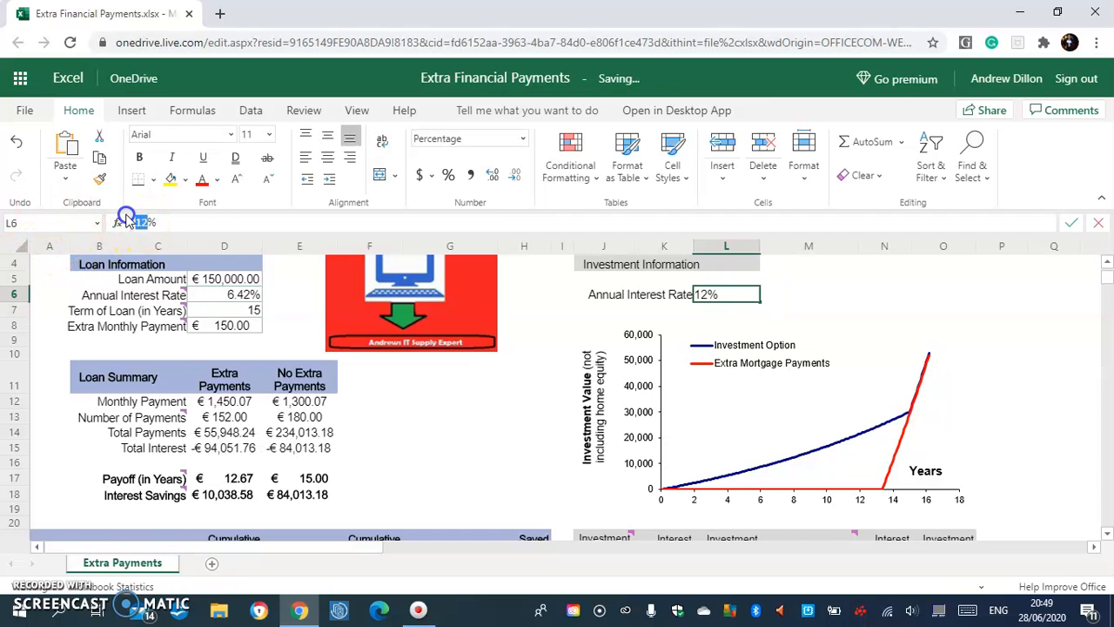
text(6.42)
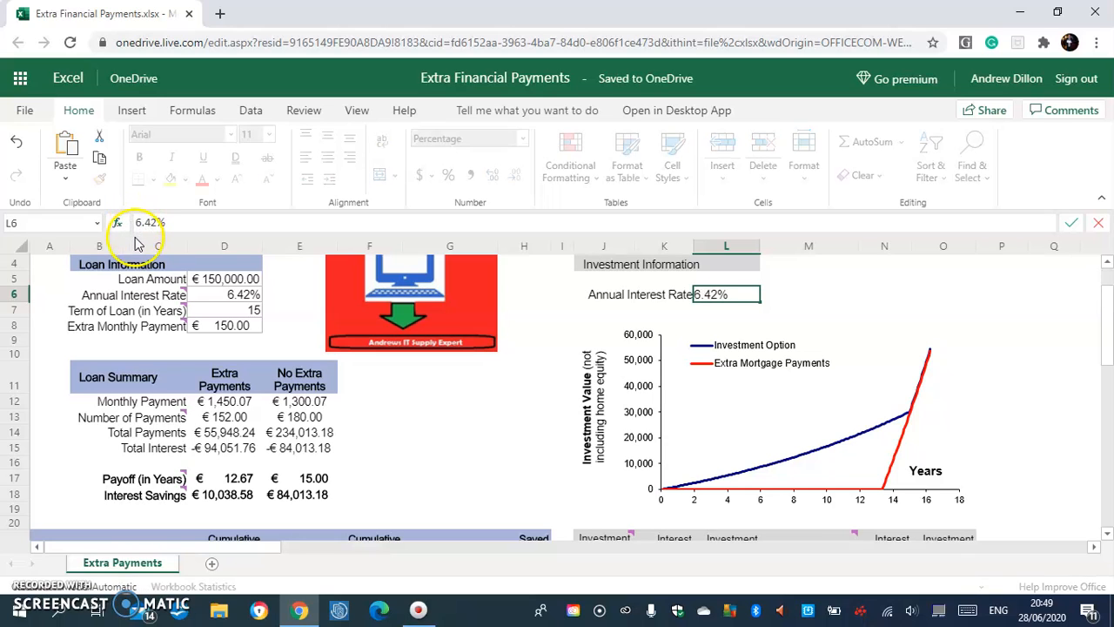
key(Return)
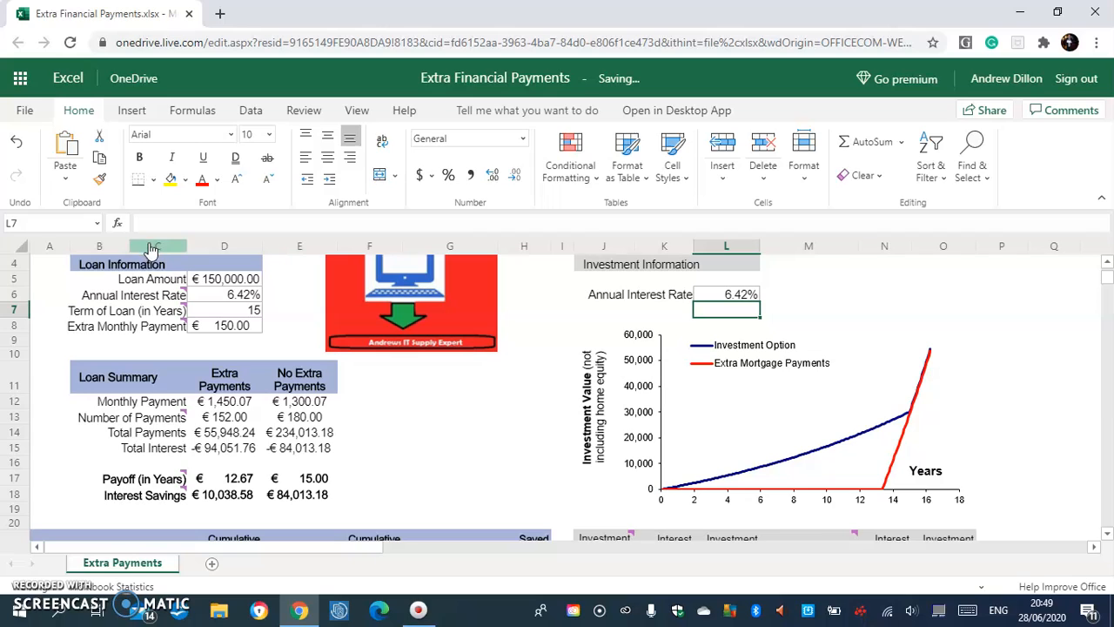
Step: Show the sheet's comments and read those on Annual Interest Rate, Term of Loan and Extra Monthly Payment
click(1062, 119)
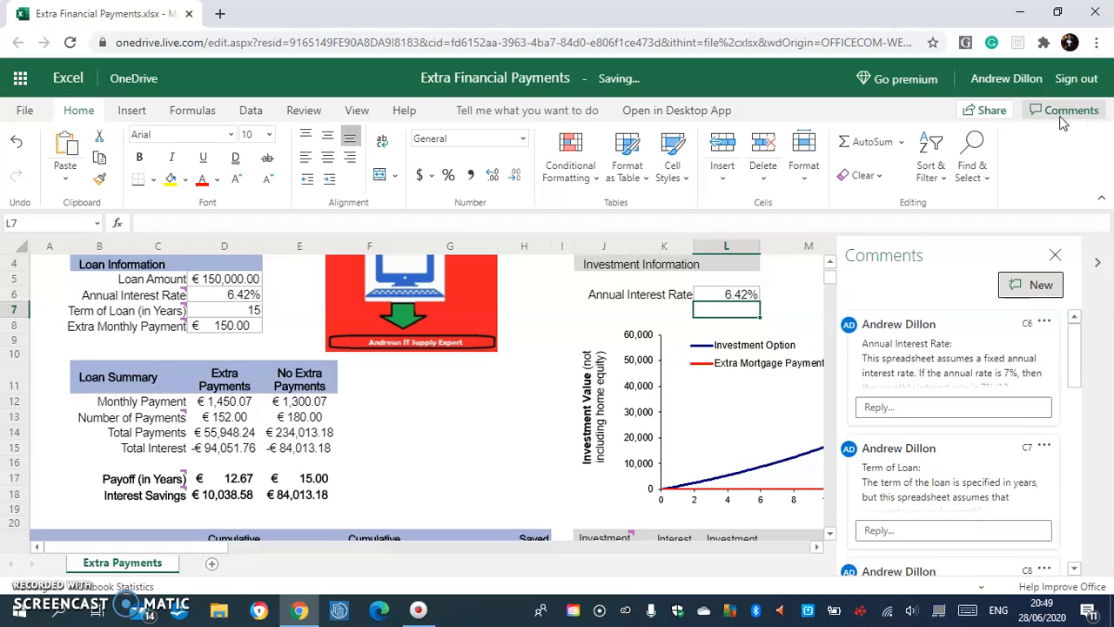
click(998, 386)
click(965, 359)
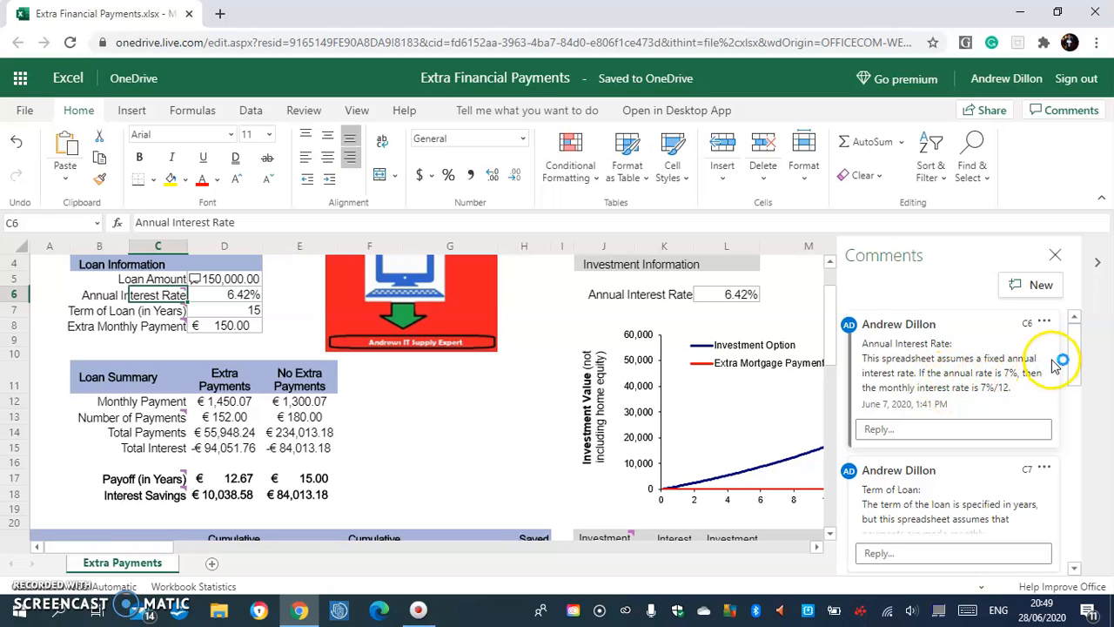
drag(1084, 352, 1091, 381)
click(996, 353)
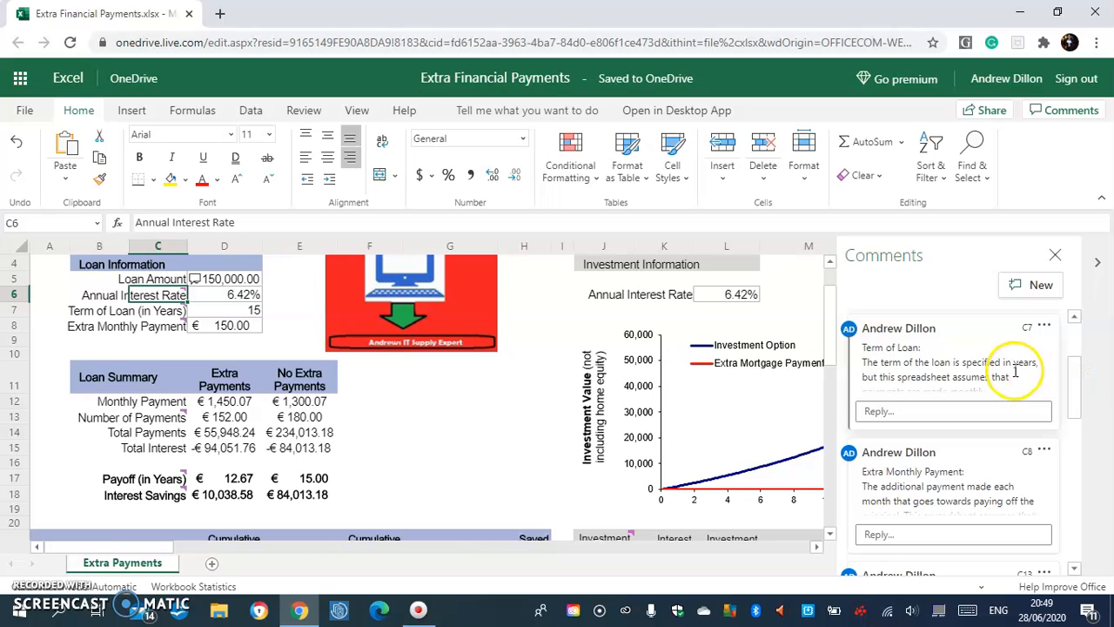
click(954, 377)
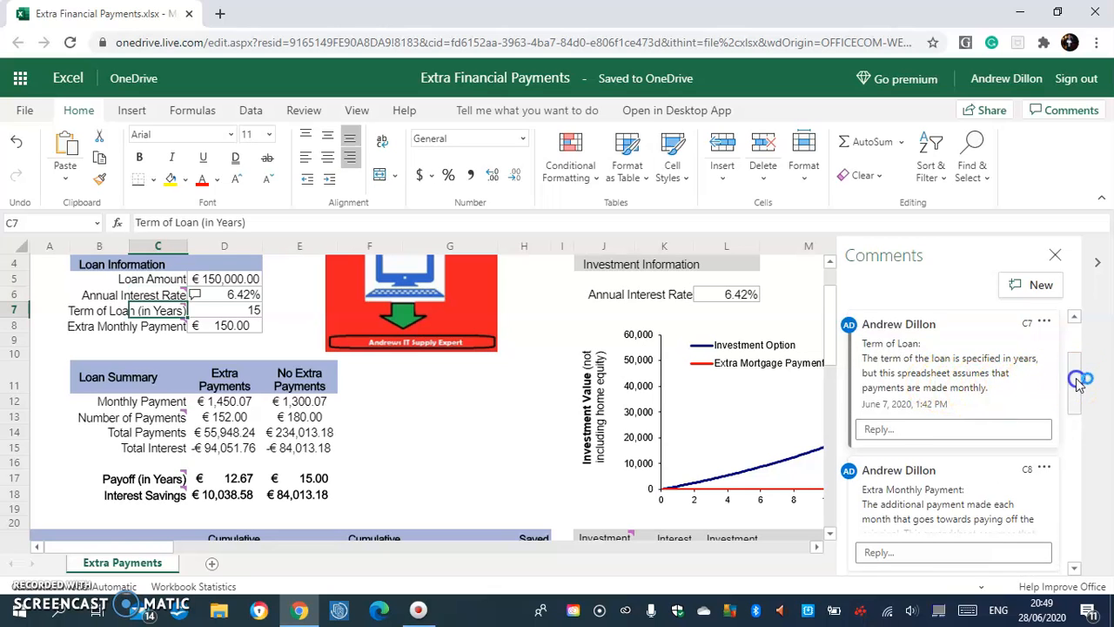
drag(1079, 383, 1075, 410)
click(926, 383)
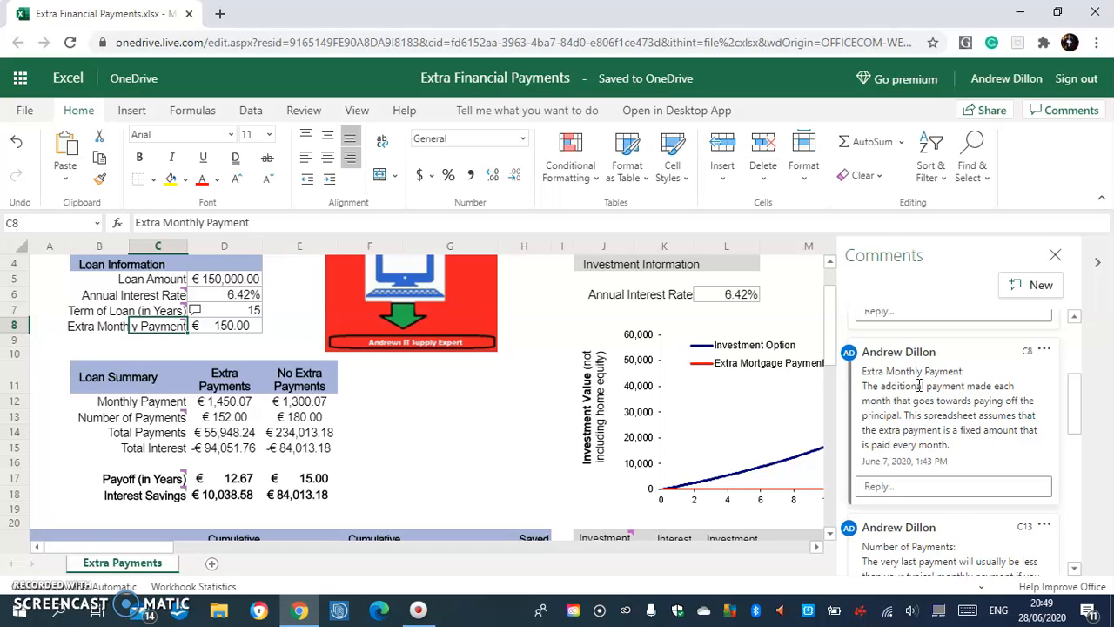
Step: Read the Loan Summary comments on Number of Payments, Payoff and Interest Savings
click(1076, 406)
drag(1076, 406, 1083, 447)
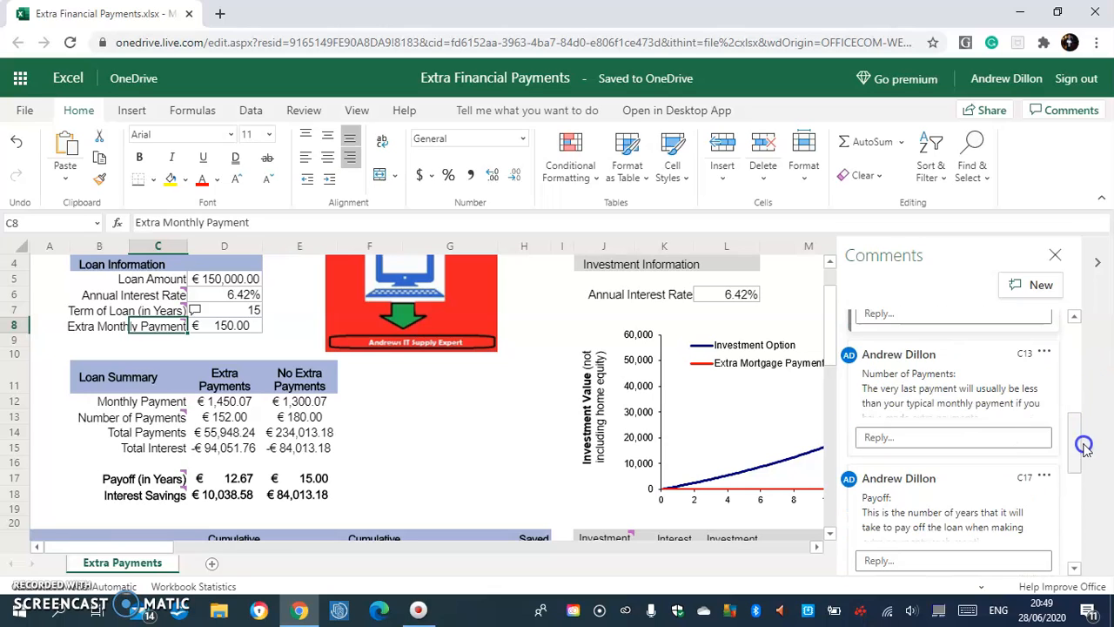
click(930, 401)
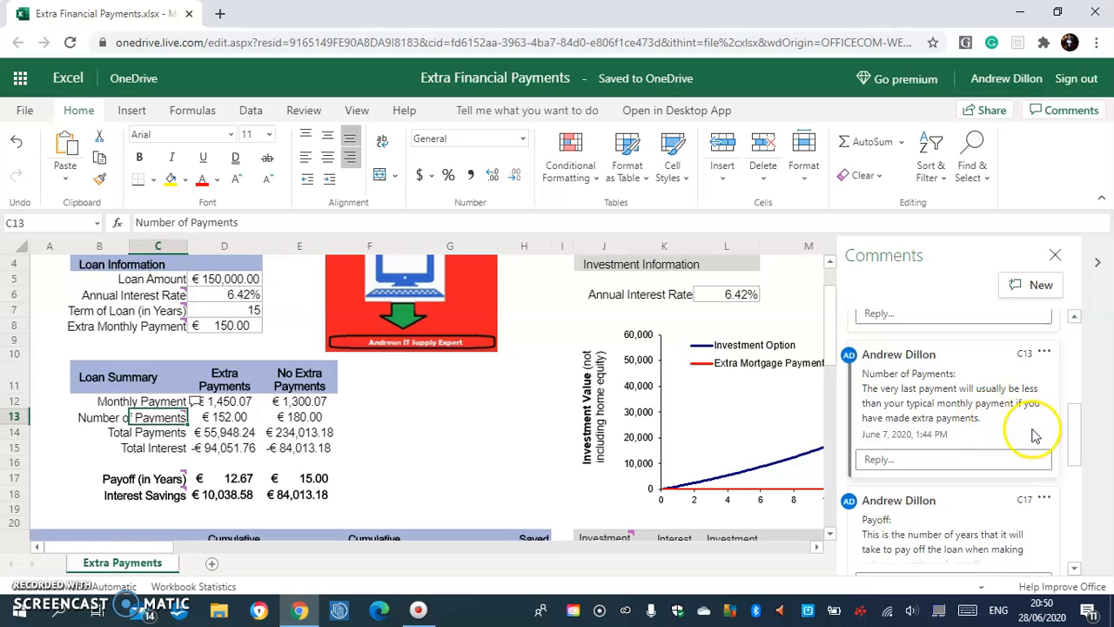
drag(1069, 467, 1082, 490)
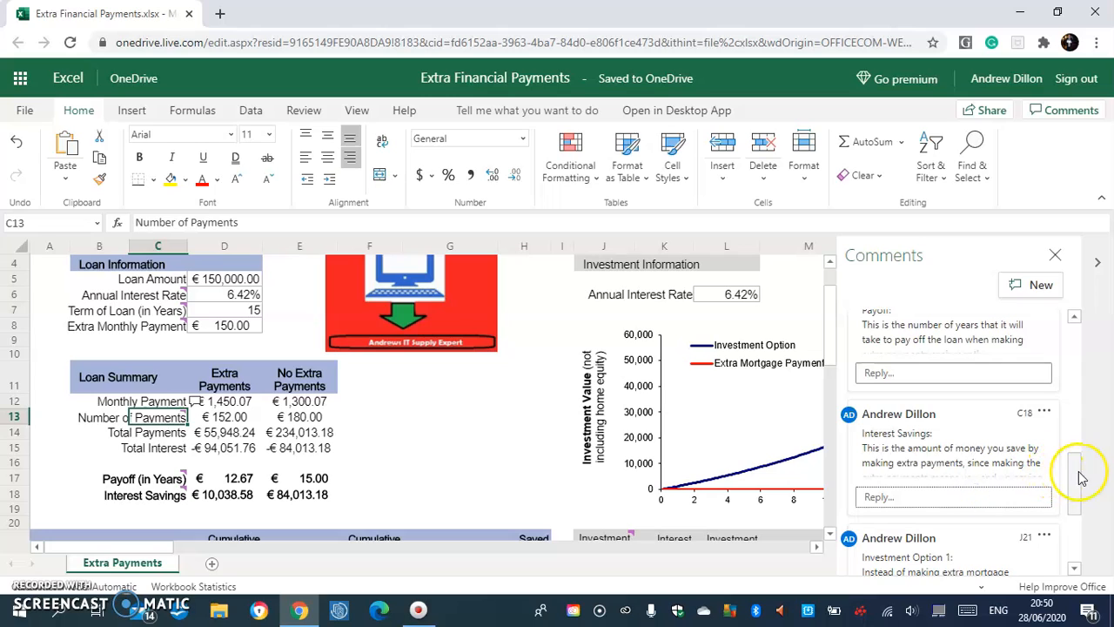
scroll(1074, 459, up, 1)
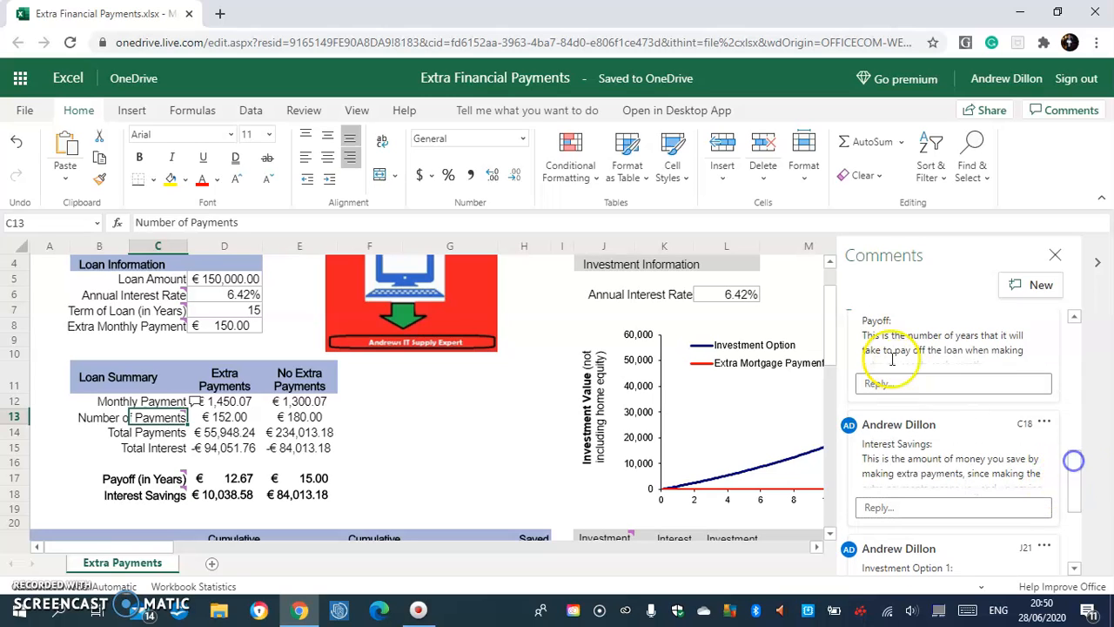
click(883, 334)
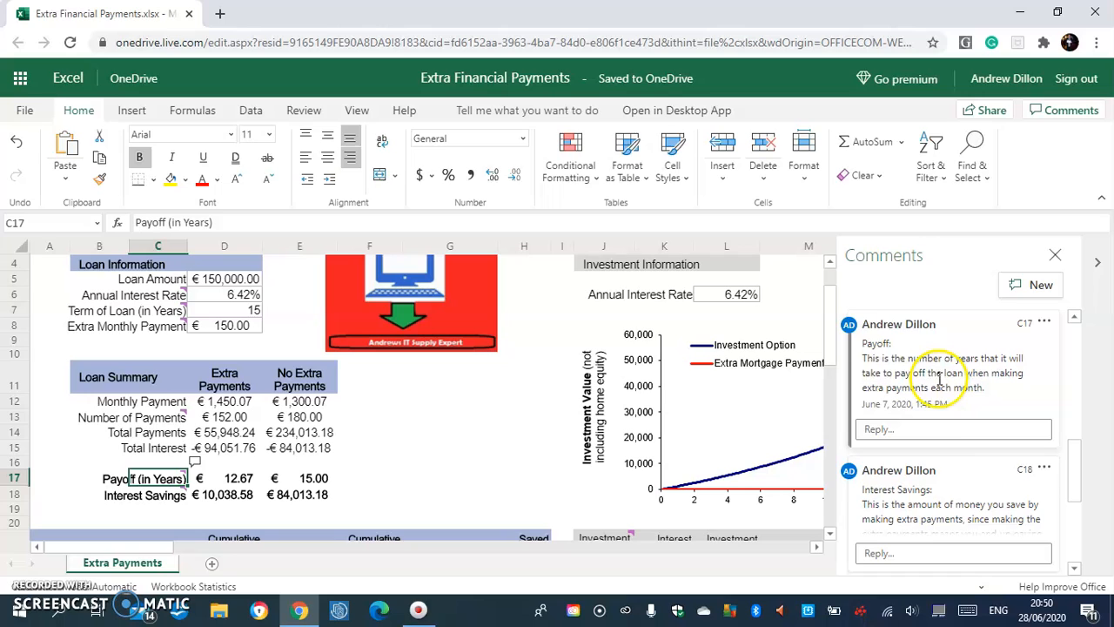
click(1075, 477)
drag(1079, 488, 1080, 497)
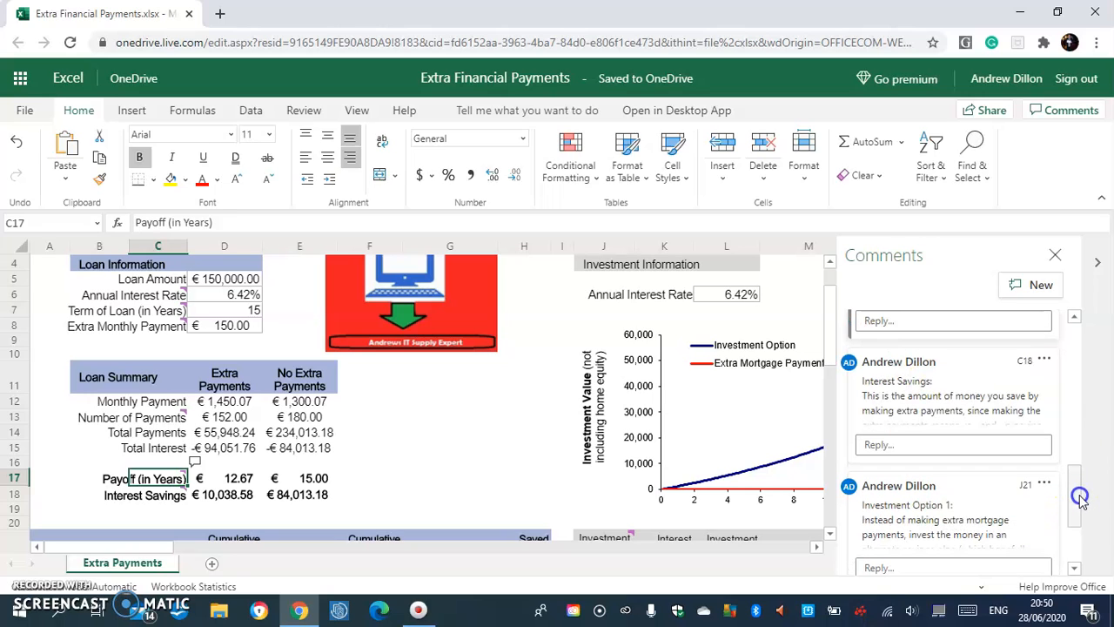
click(909, 398)
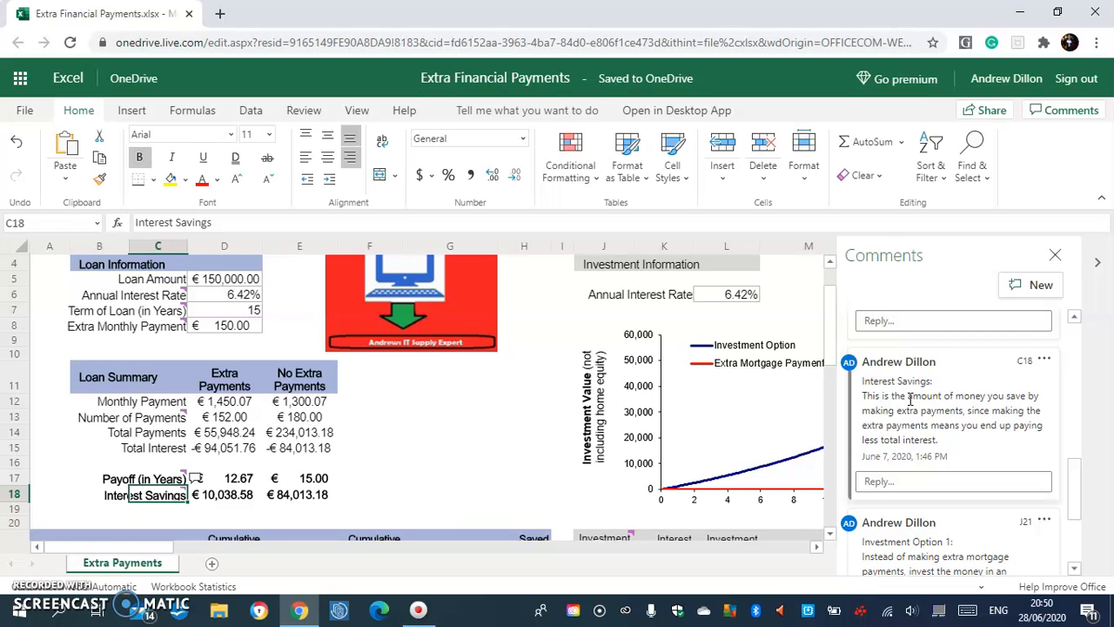
Step: Read the full comments on Investment Option 1 in J21 and Investment Option 2 in M21
drag(1075, 486, 1077, 503)
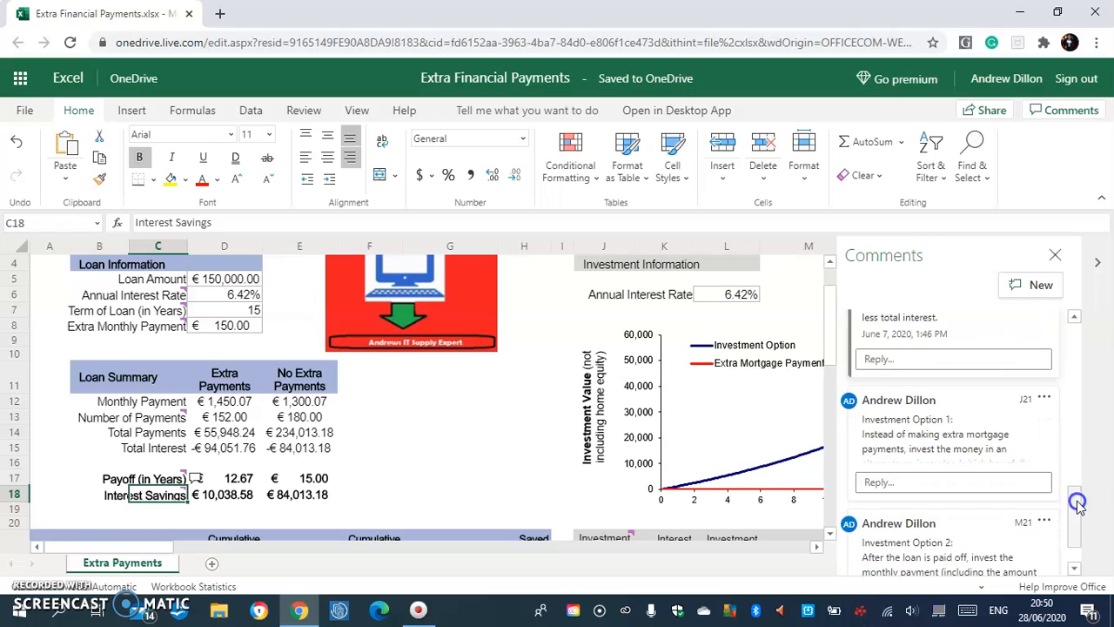
click(900, 434)
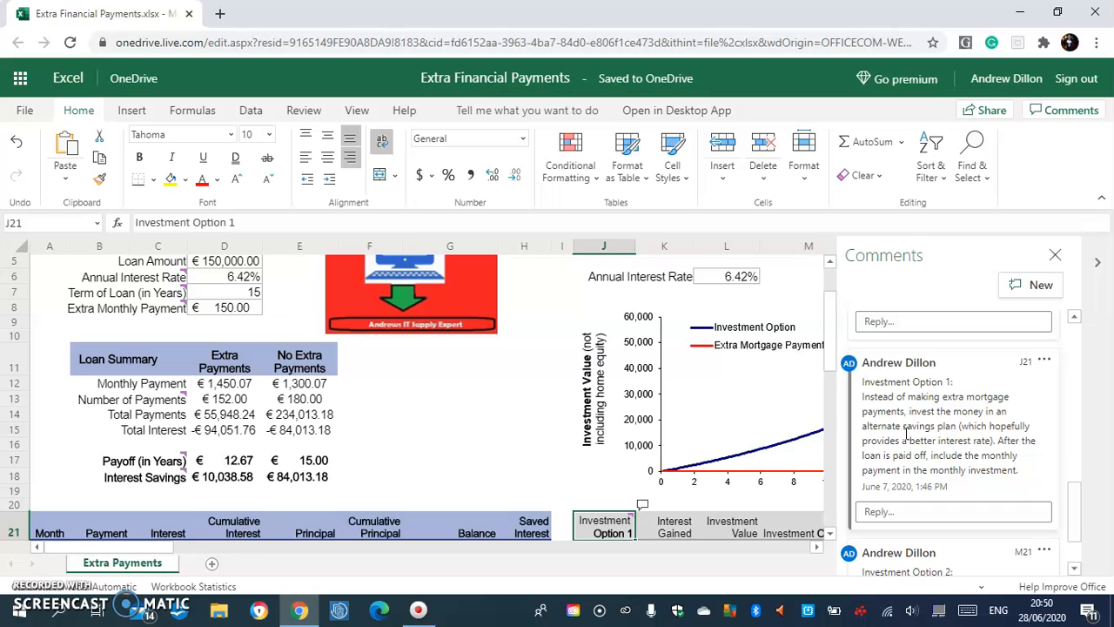
click(863, 399)
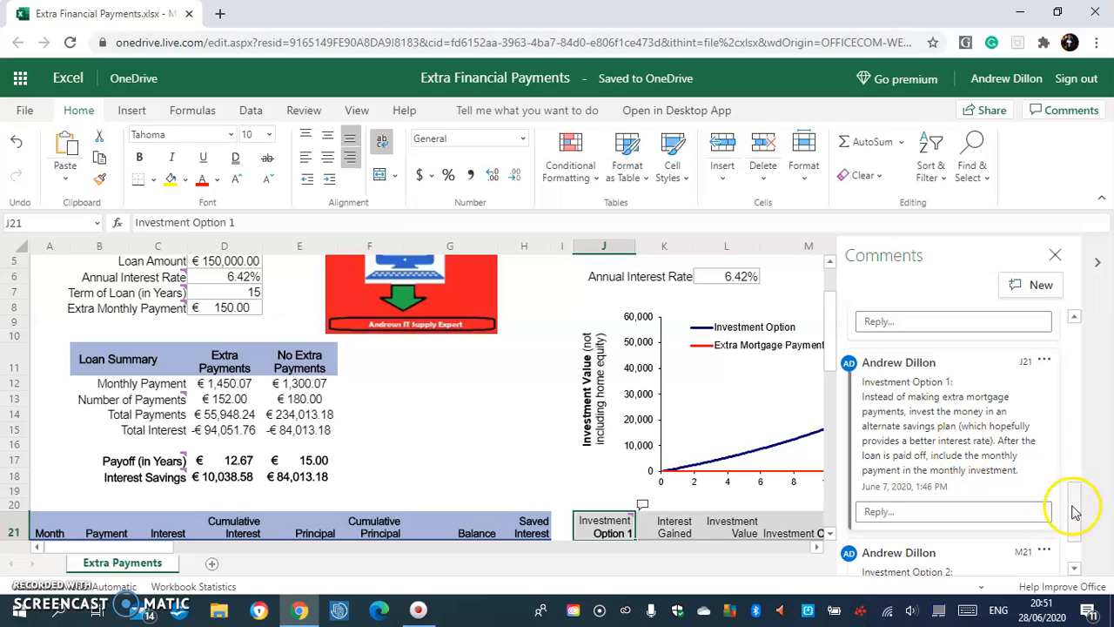
drag(1074, 510, 1079, 536)
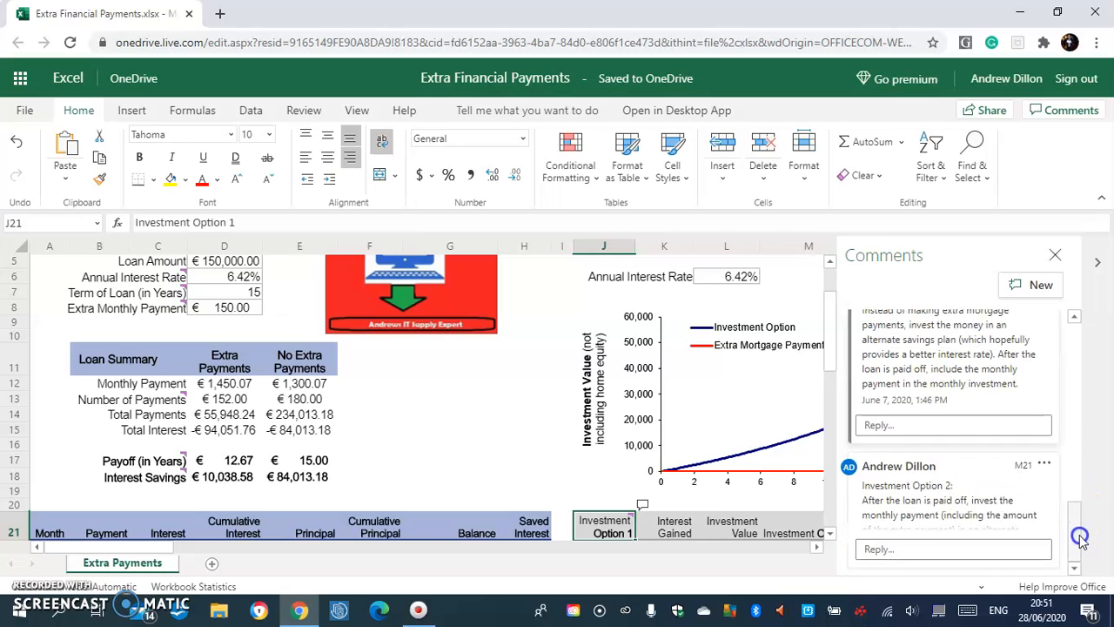
click(922, 509)
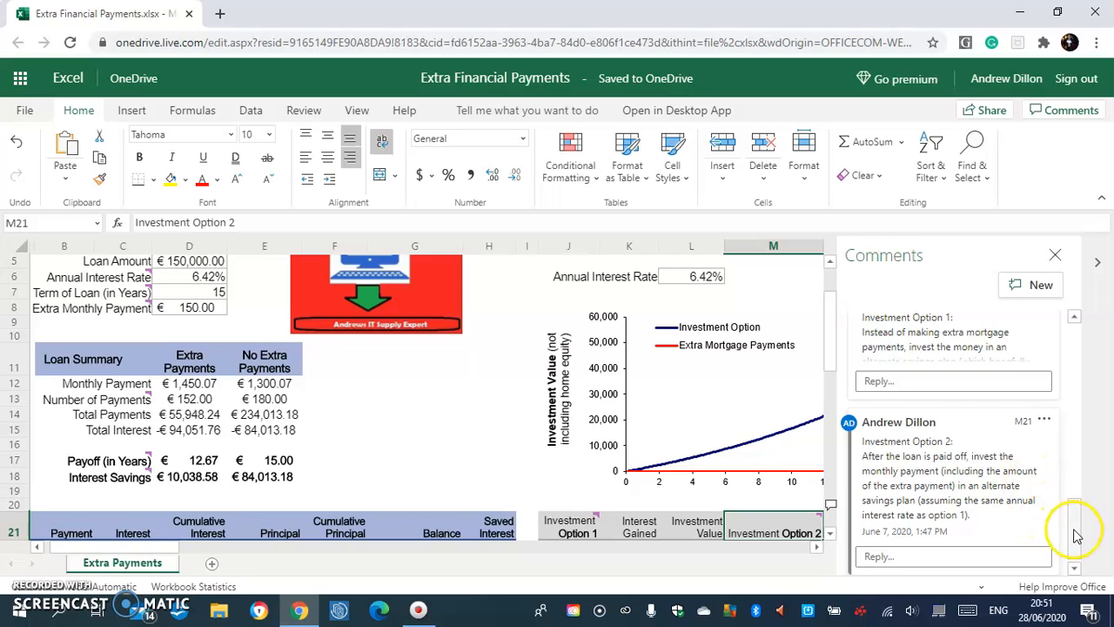
Step: Return to the Annual Interest Rate comment on C6 and close the comments list
drag(1072, 535, 1074, 338)
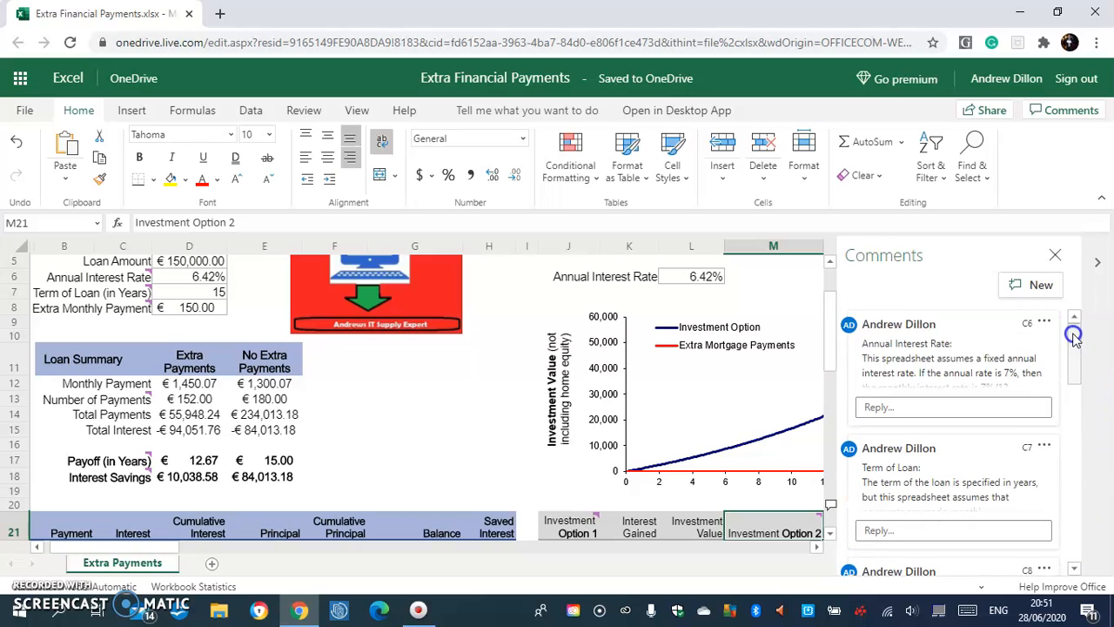
click(932, 406)
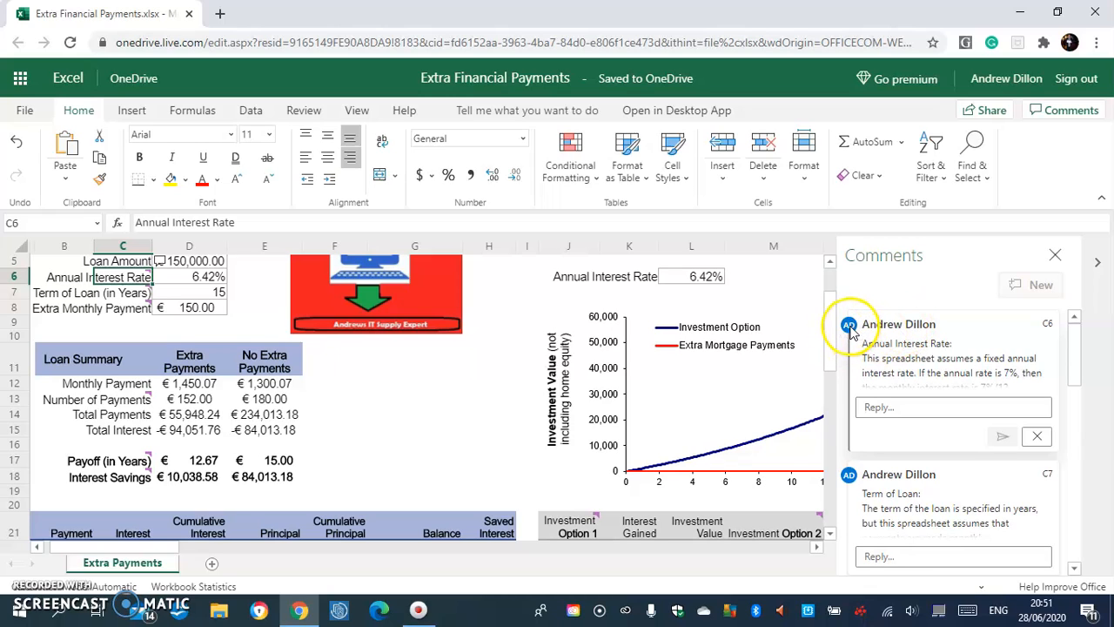
click(1055, 253)
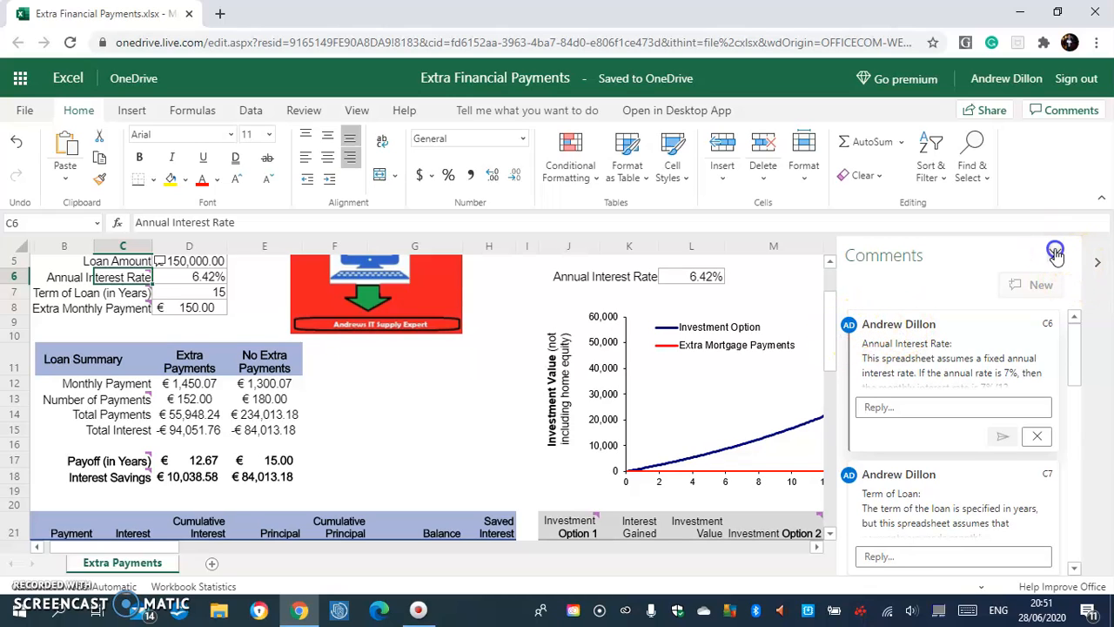
Step: Review the monthly payment and investment tables, and inspect the No Extra Payments formulas for Interest Savings and Total Interest
drag(1111, 340, 1110, 374)
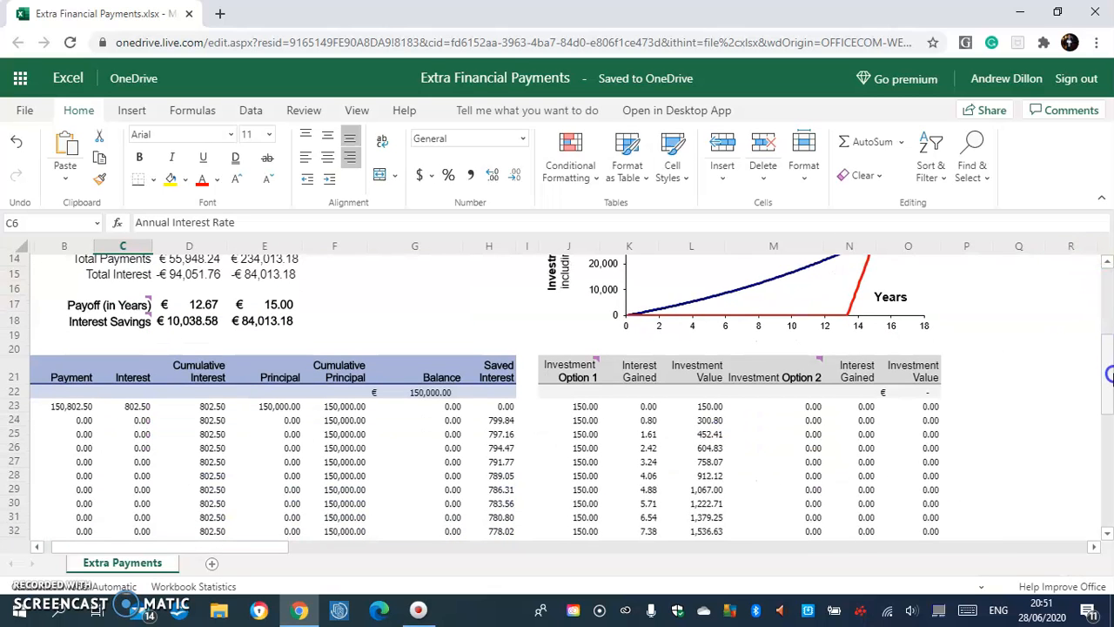
scroll(372, 428, down, 1)
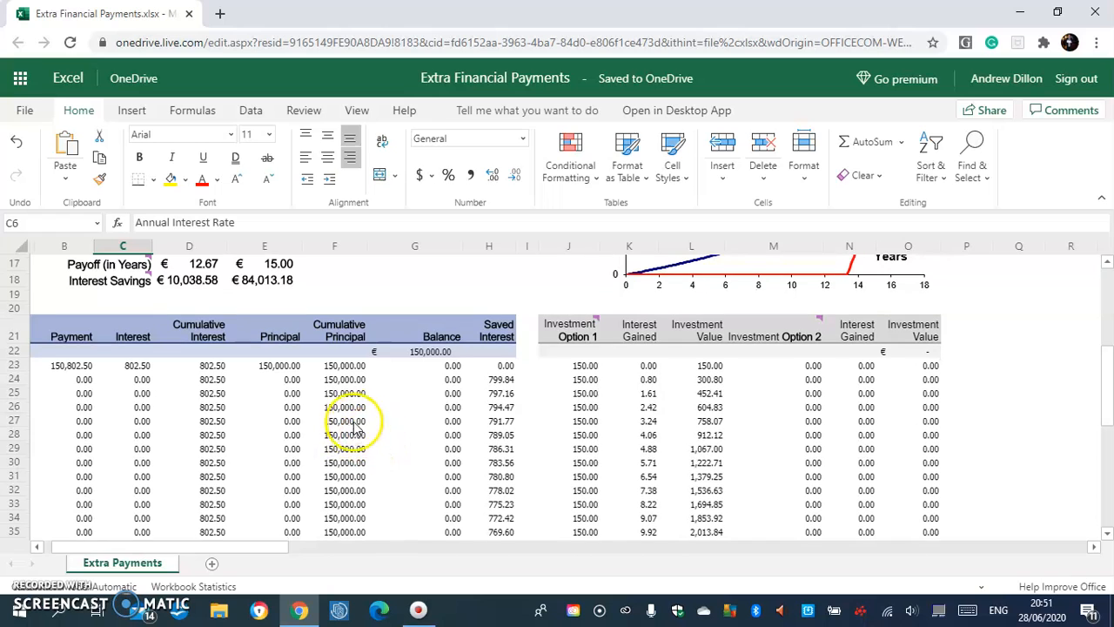
drag(1105, 363, 1110, 291)
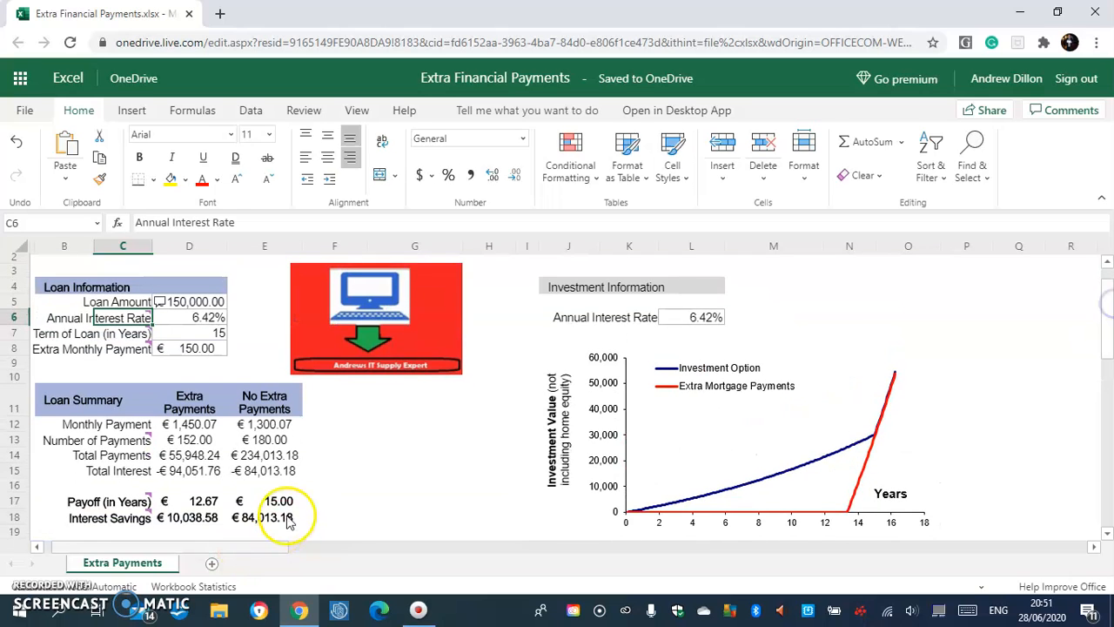
click(288, 517)
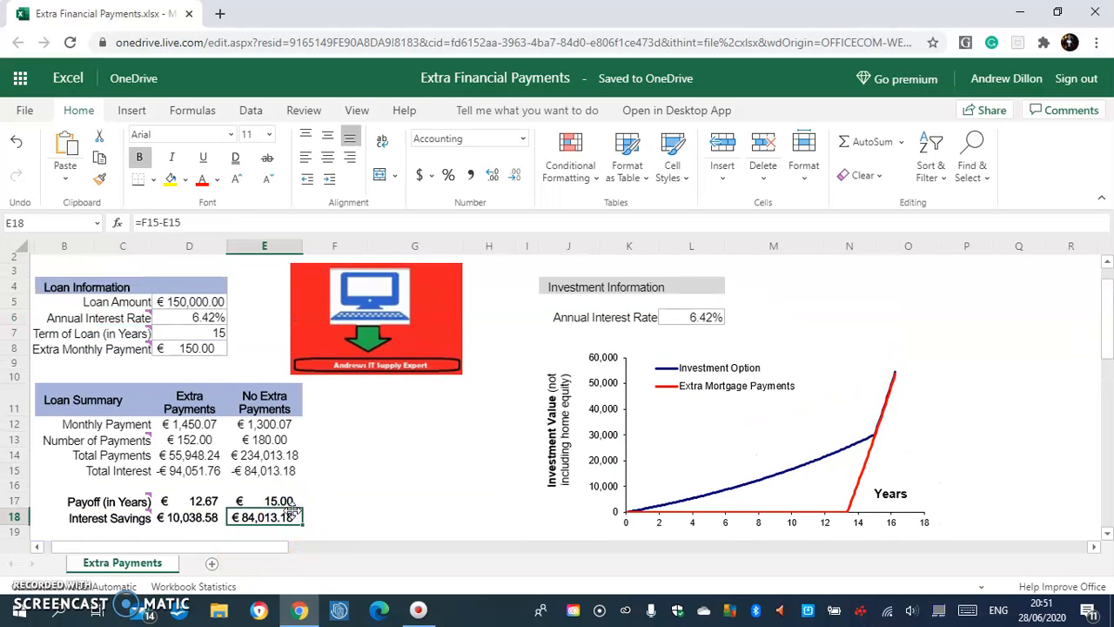
click(271, 474)
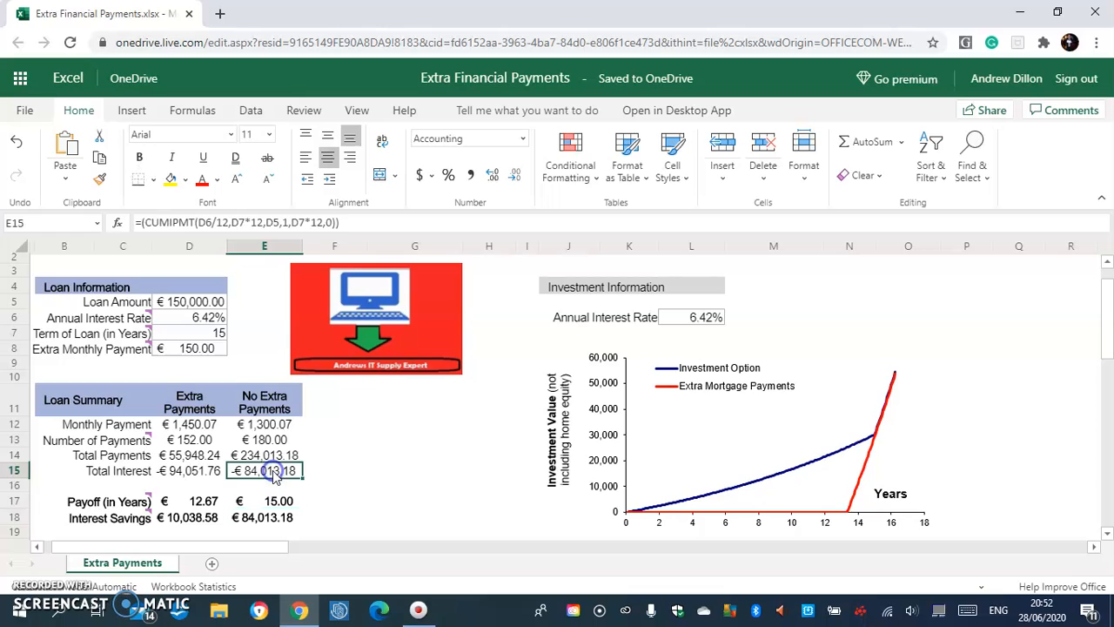
Step: Inspect the Extra Payments formulas for Total Interest and Number of Payments, and the No Extra Payments formula for Total Payments
click(170, 468)
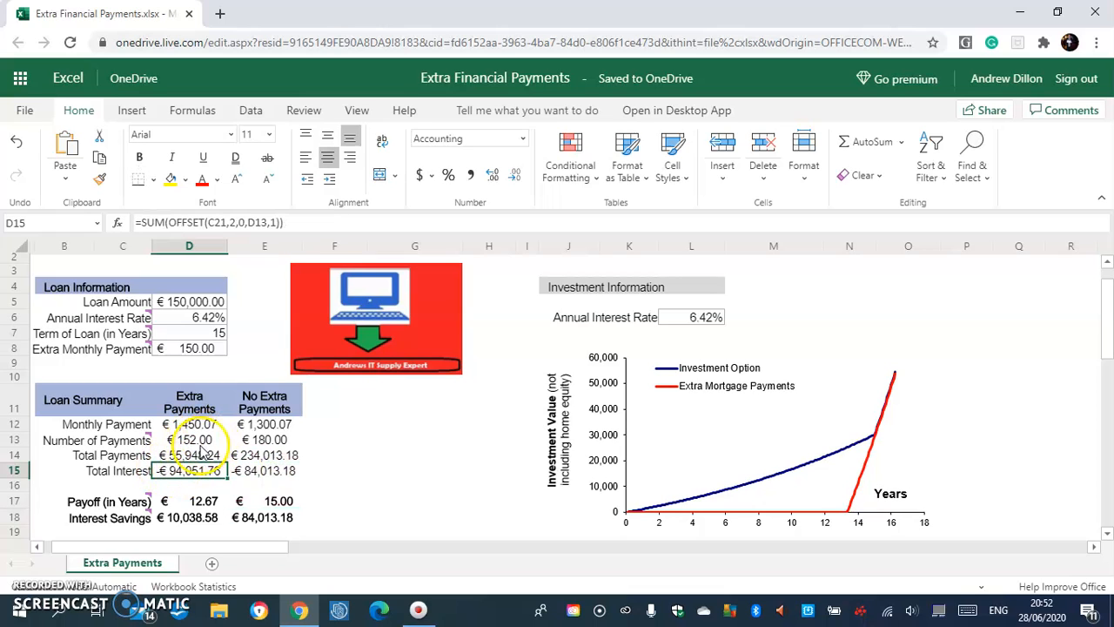
scroll(1107, 305, up, 1)
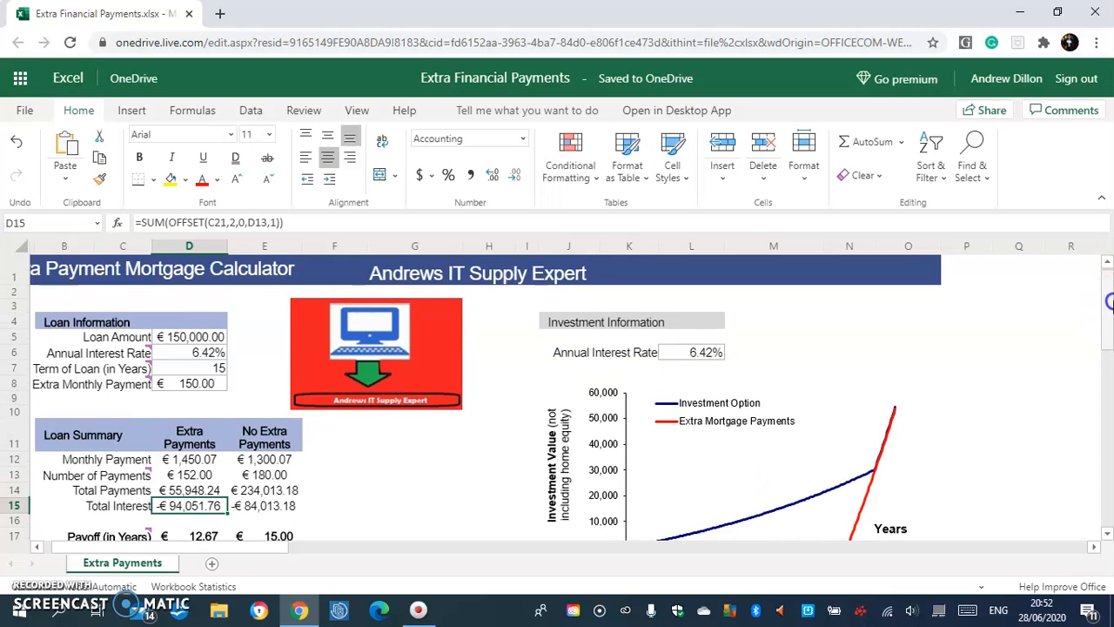
scroll(1107, 305, down, 1)
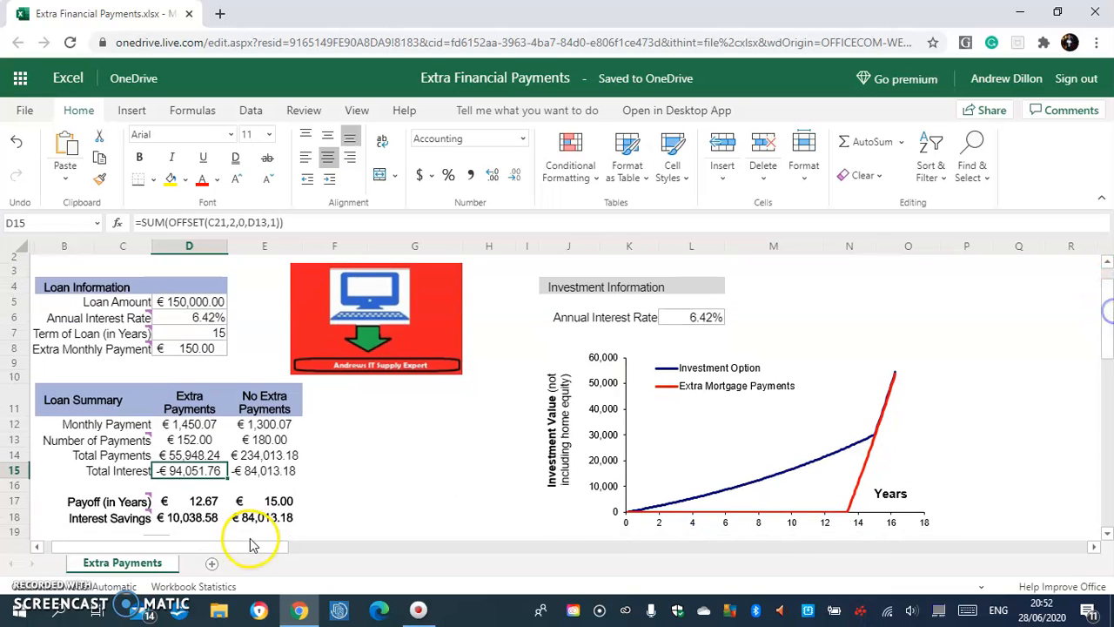
click(278, 458)
click(195, 440)
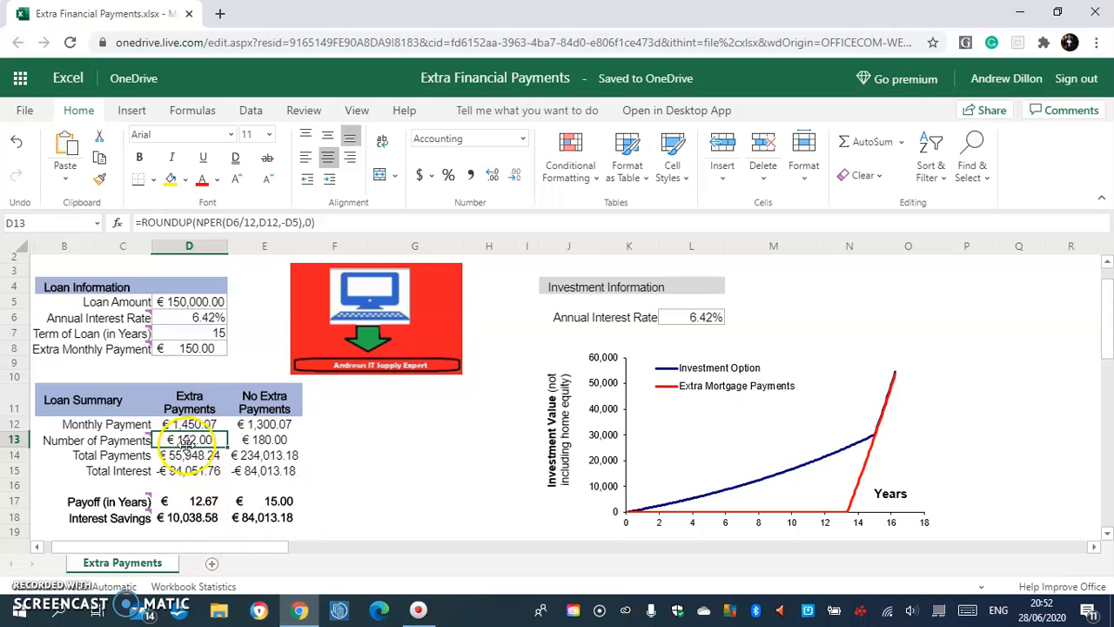
click(259, 457)
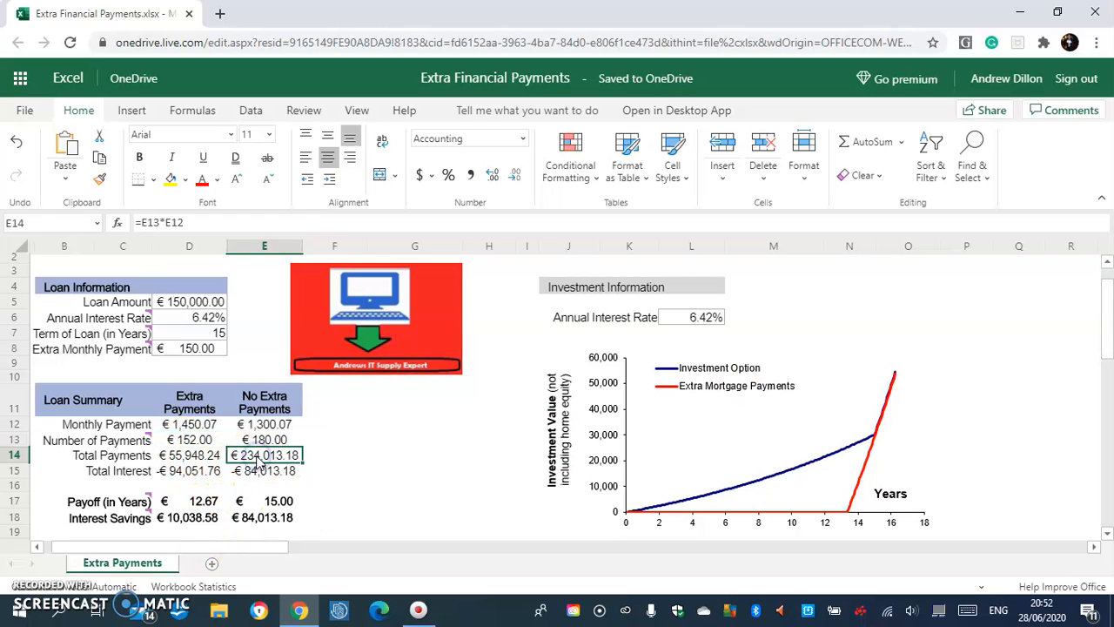
Step: Review the chart comparing Investment Option with Extra Mortgage Payments, and select the logo picture beside Loan Information
click(727, 394)
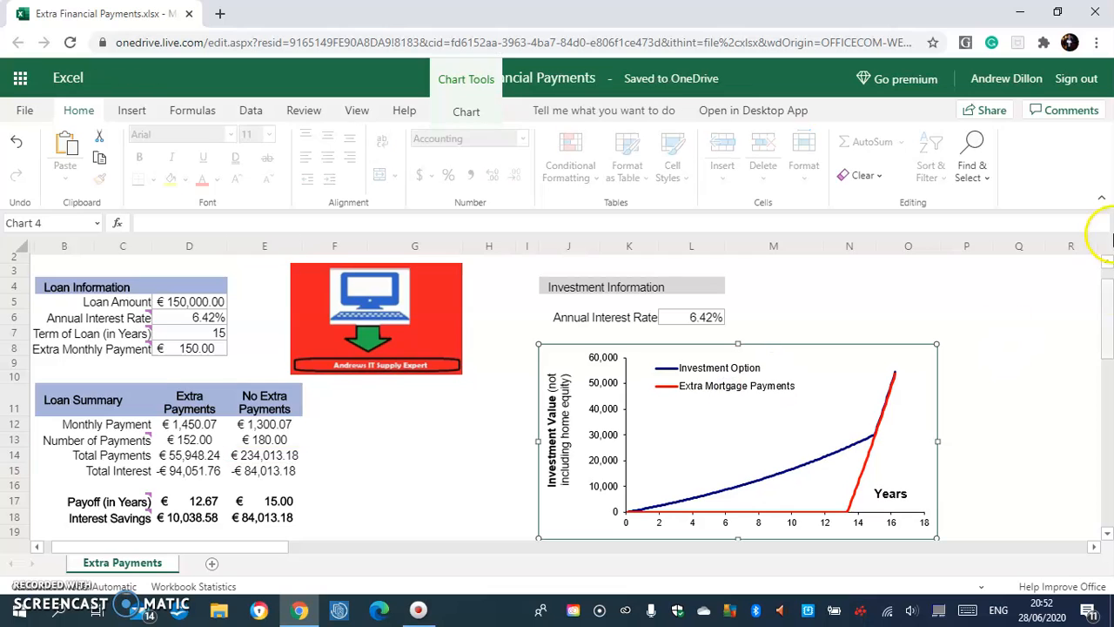
scroll(699, 464, up, 1)
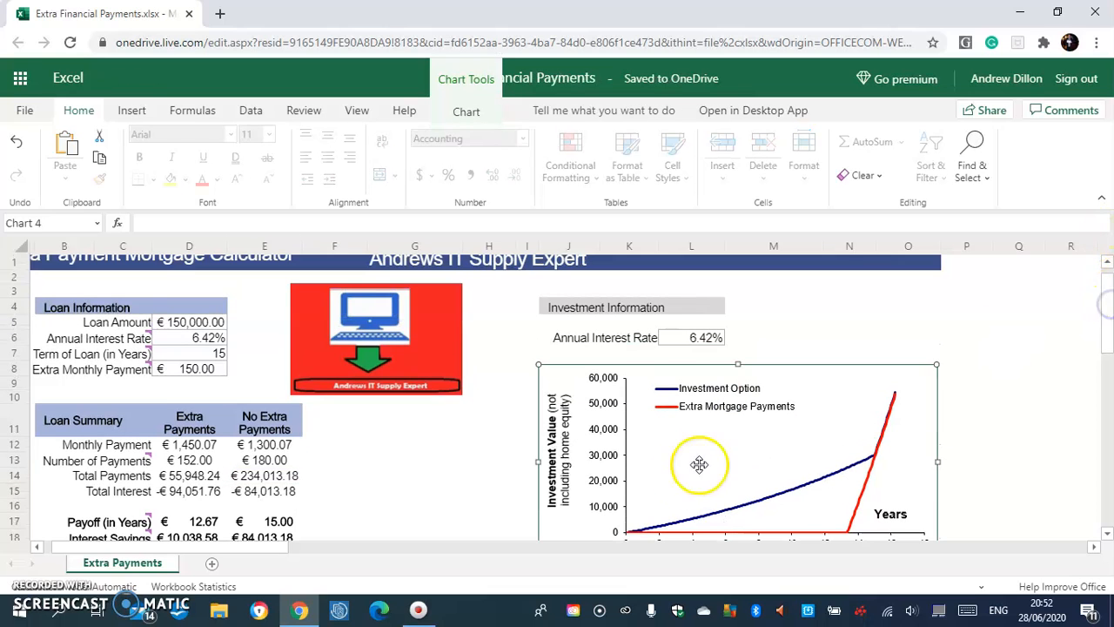
scroll(1055, 298, up, 1)
scroll(392, 373, up, 1)
click(392, 376)
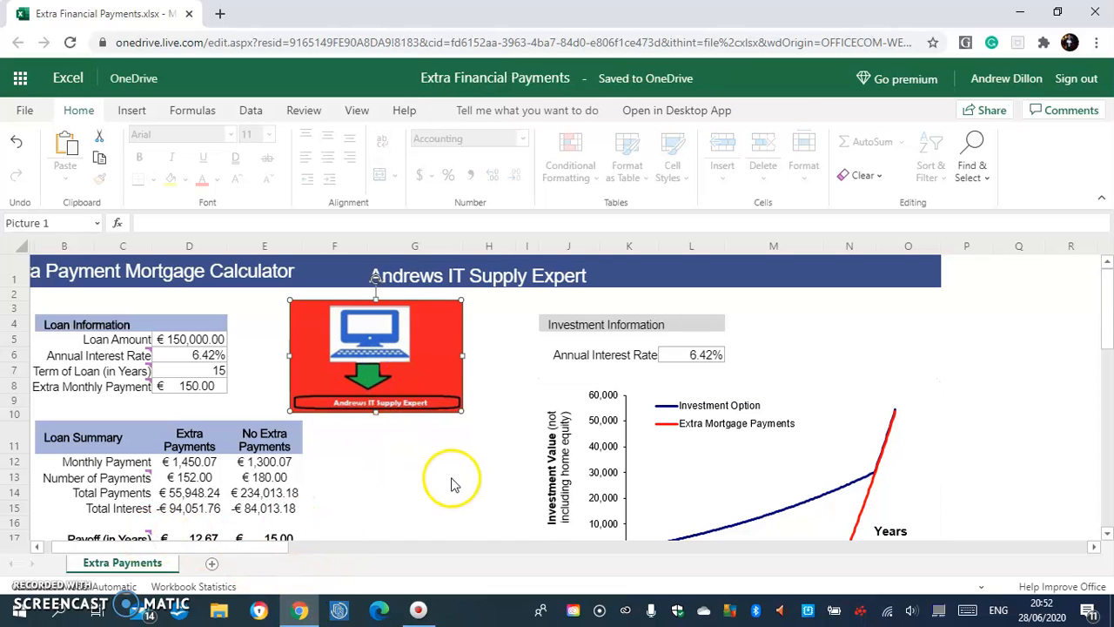